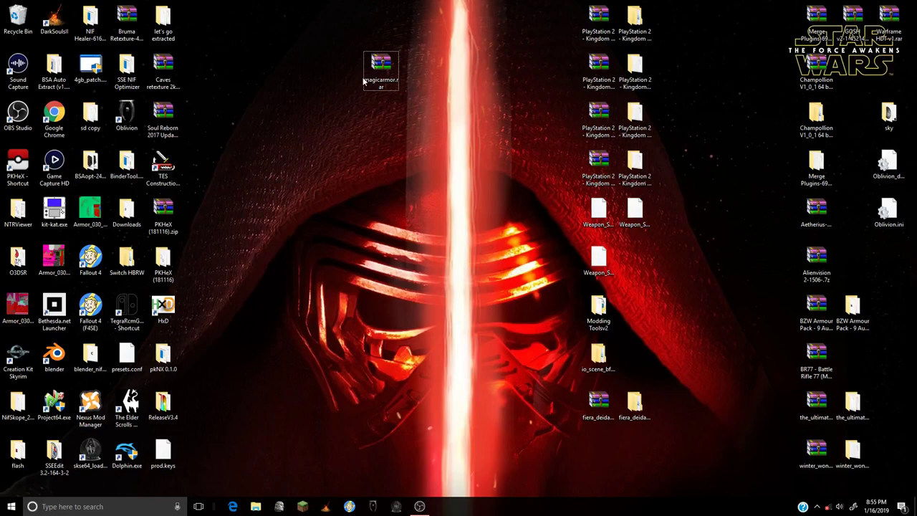
- Extract magicarmor.rar into its own folder on the desktop, discard the archive, and place the folder in the archive's former spot
left_click_drag(376, 83, 341, 83)
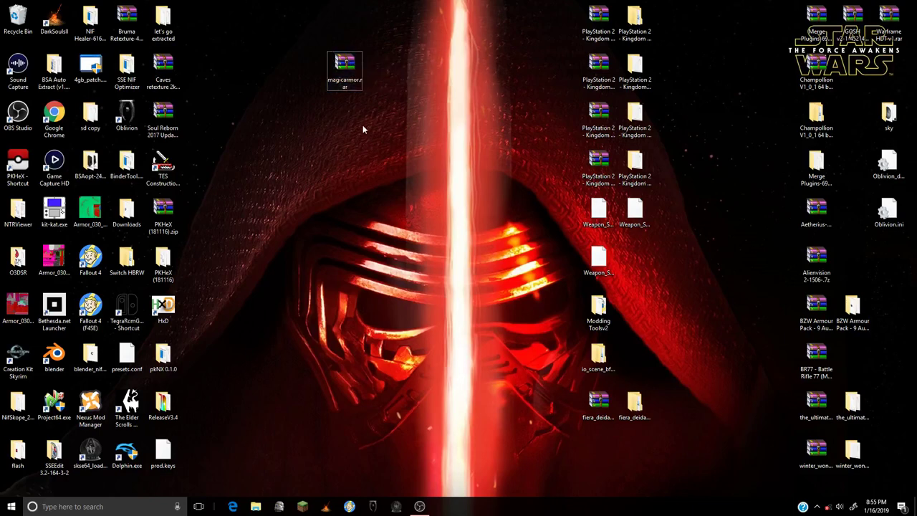
right_click(342, 75)
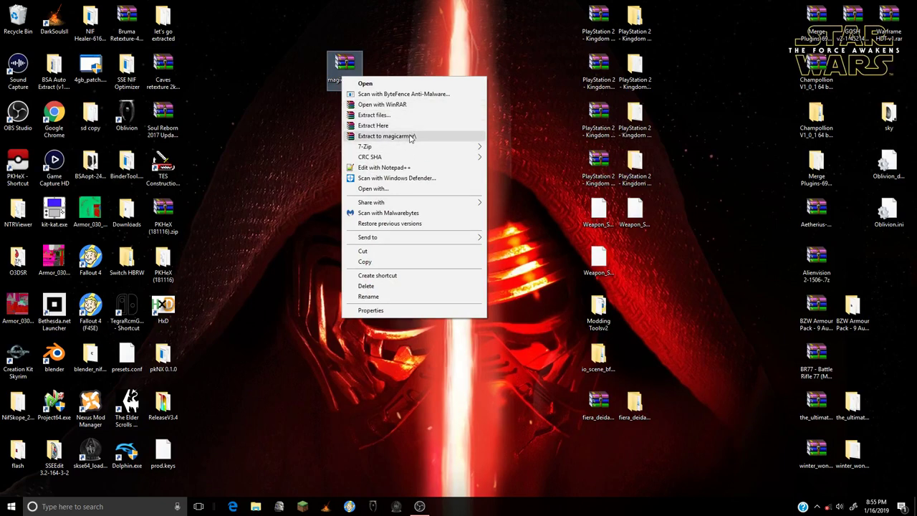
left_click(413, 138)
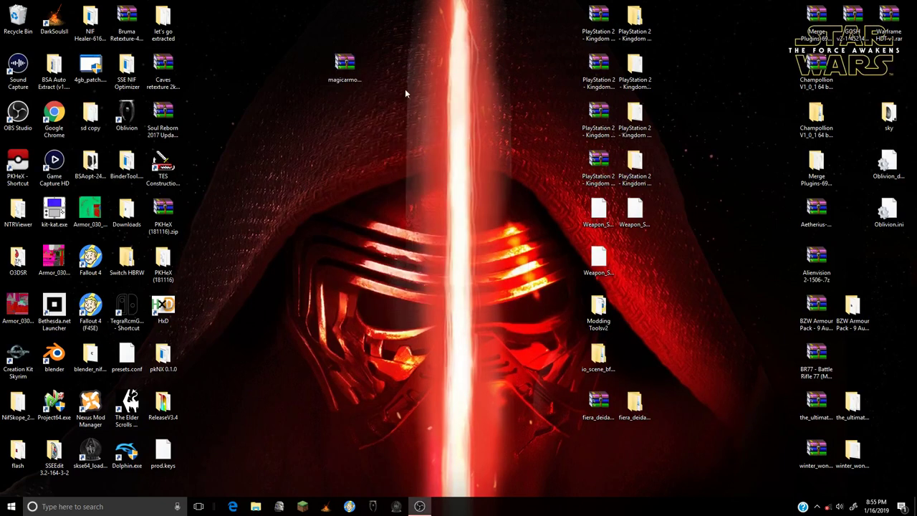
left_click_drag(199, 21, 20, 20)
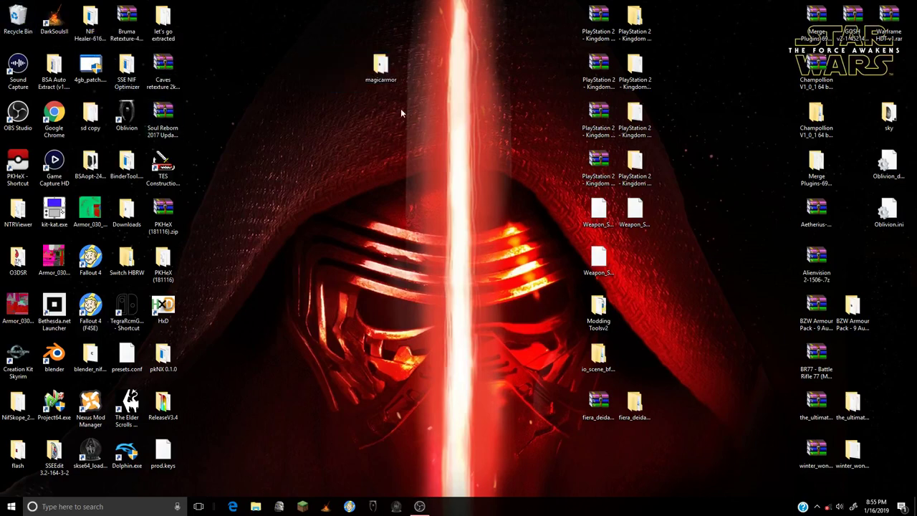
left_click_drag(366, 63, 331, 63)
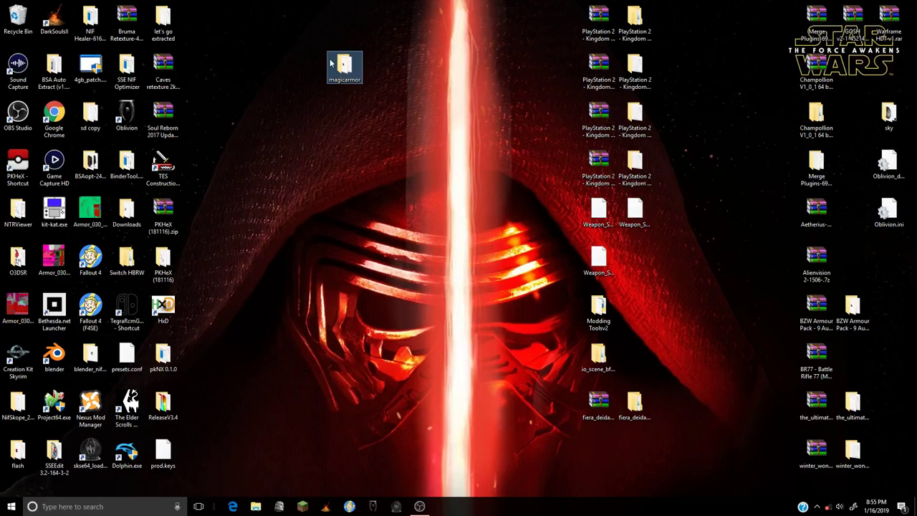
- Open the WII U Mod Port folder inside Switch HBRW and reposition its window on the desktop
left_click(262, 247)
double_click(142, 263)
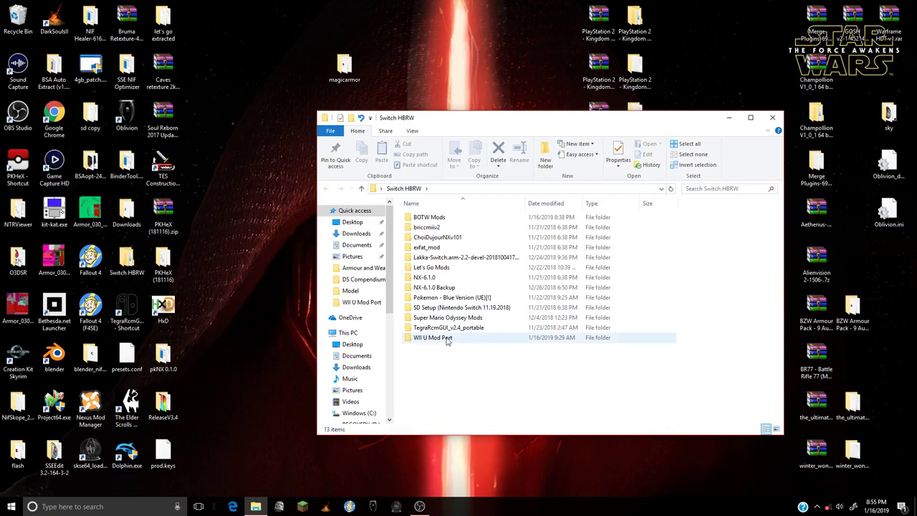
double_click(436, 341)
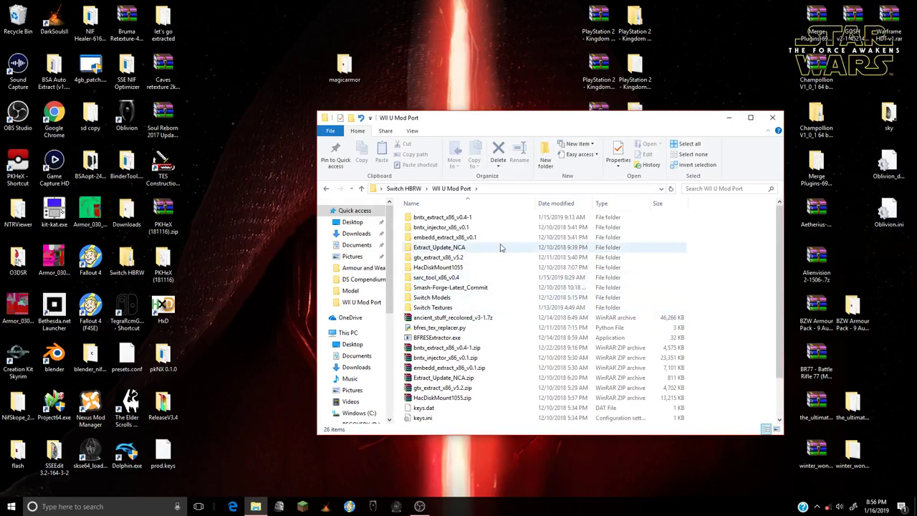
left_click_drag(474, 126, 419, 113)
- Examine the porting tools in the WII U Mod Port folder, including the contents of gtx_extract_x86_v5.2
scroll(417, 324, "down", 1)
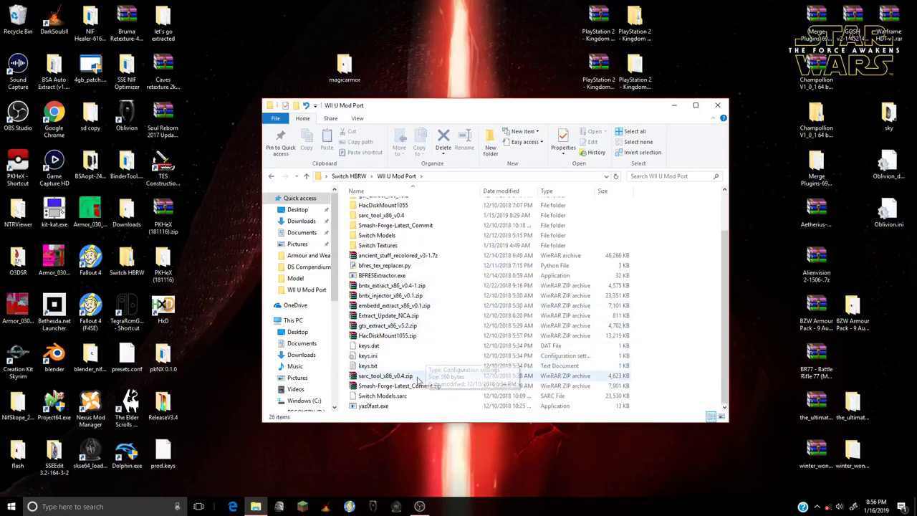
left_click(417, 389)
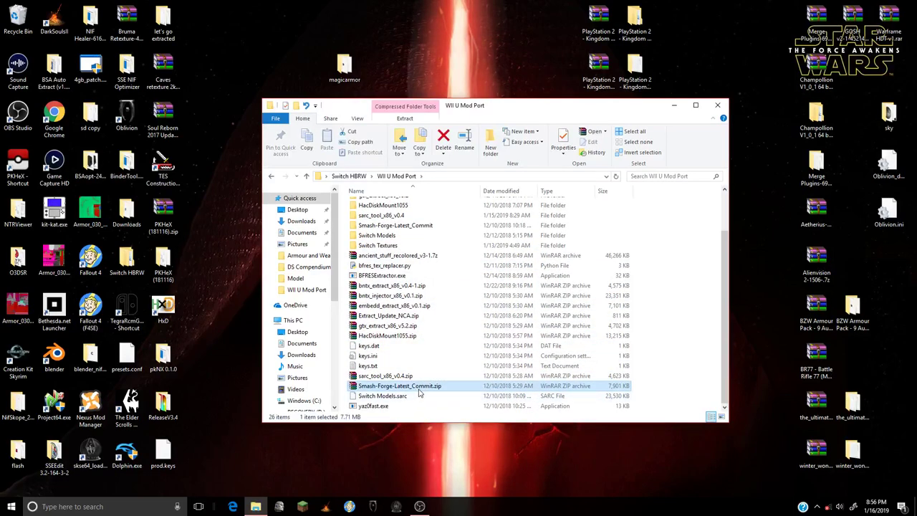
left_click(422, 378)
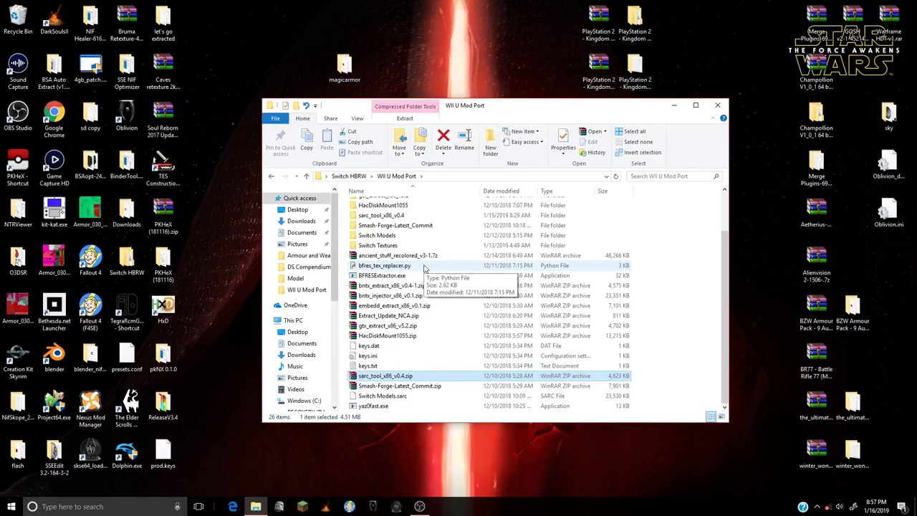
scroll(424, 269, "up", 2)
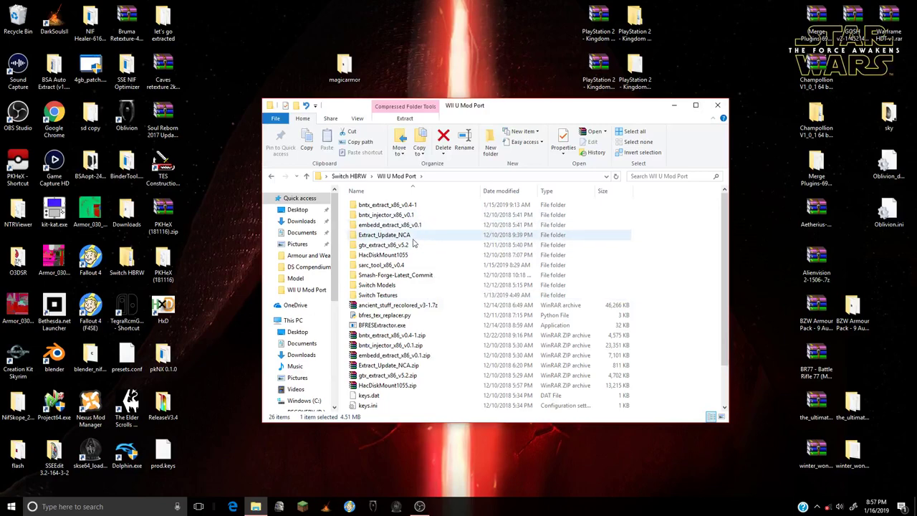
double_click(412, 247)
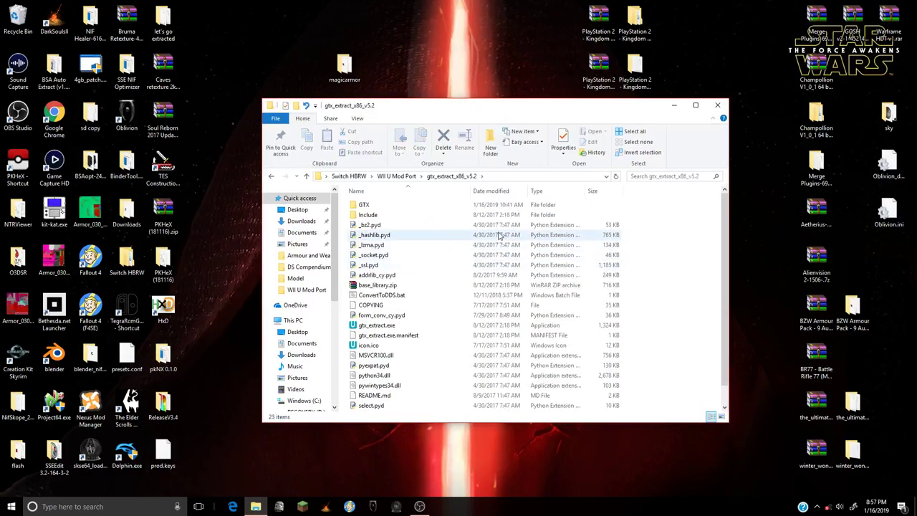
scroll(428, 265, "down", 1)
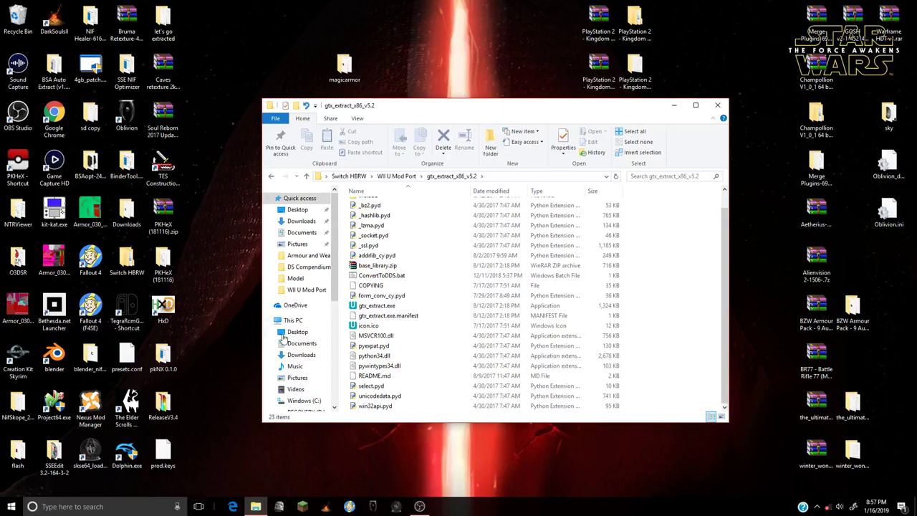
left_click(544, 277)
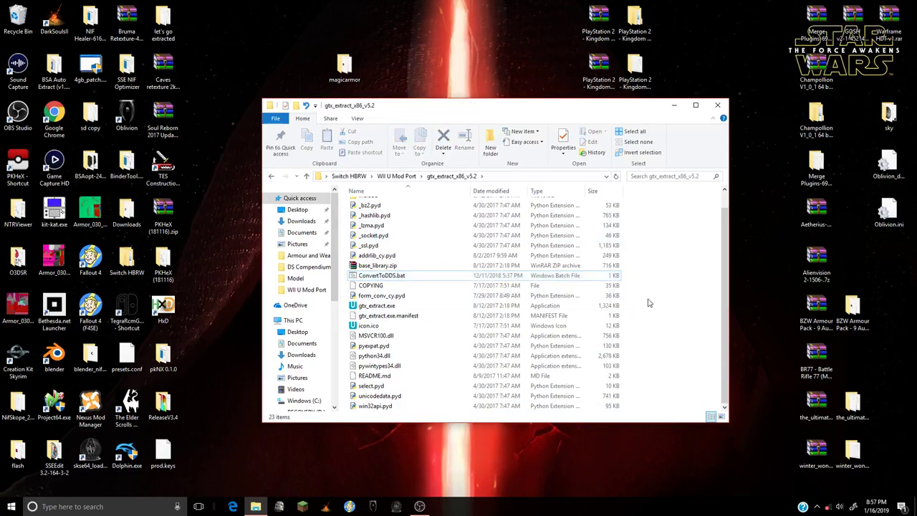
key("BackSpace")
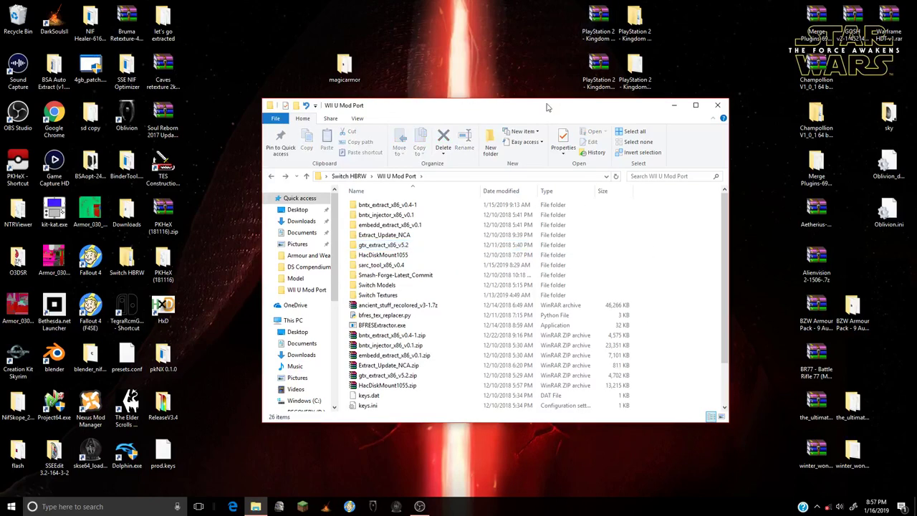
- Extract mlc01.rar and sdcafiine.rar from the magicarmor folder into separate folders named after each archive
left_click(345, 66)
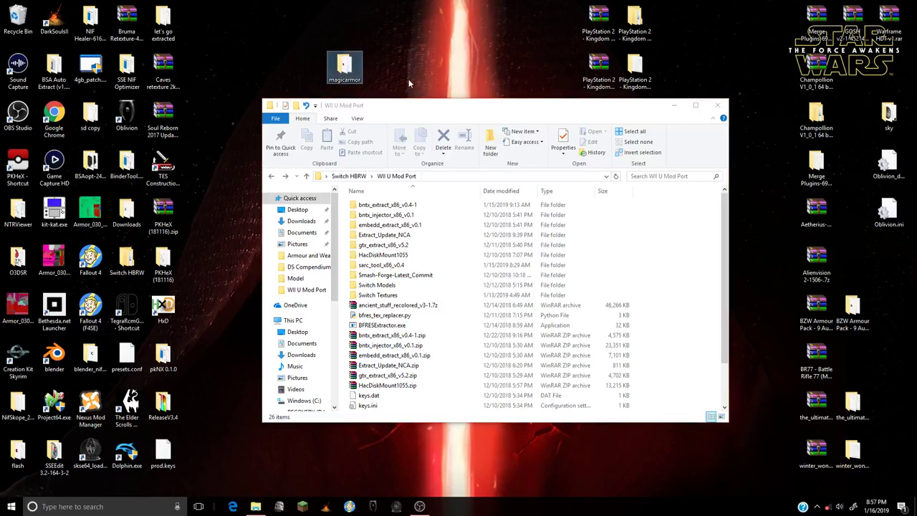
double_click(352, 70)
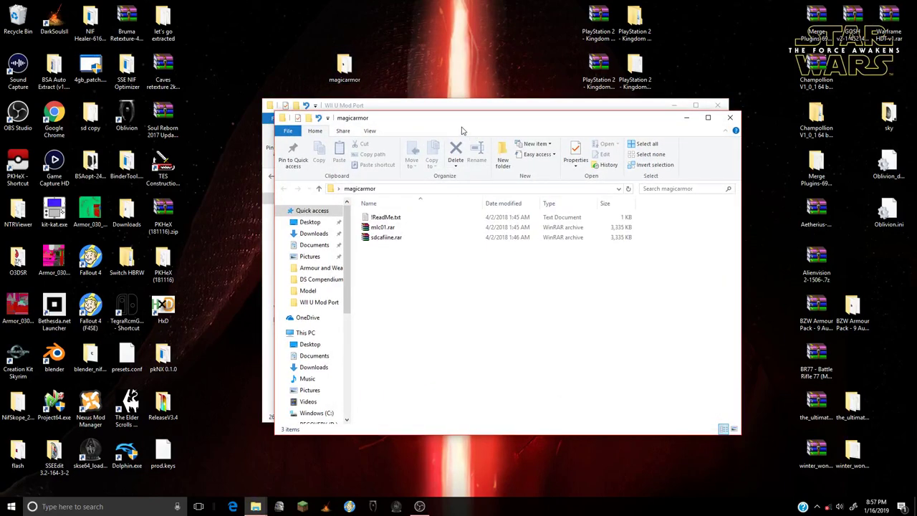
left_click(390, 228)
right_click(390, 231)
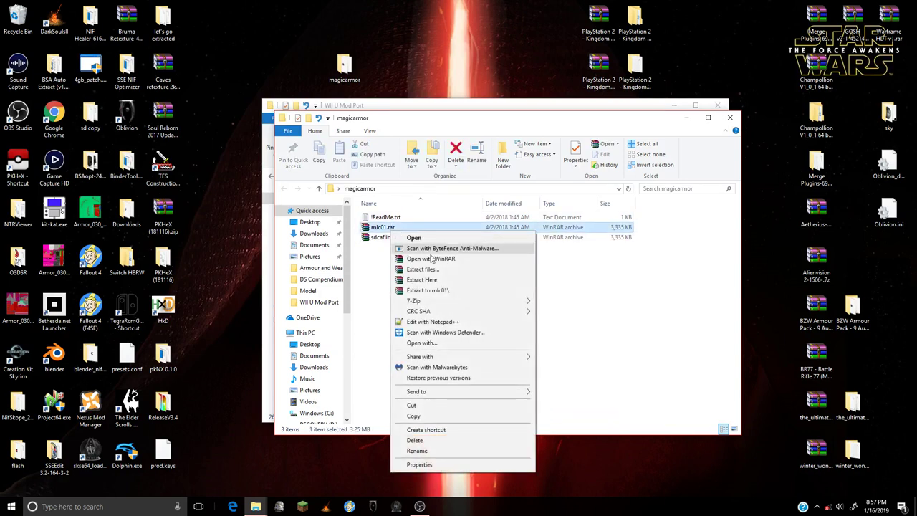
left_click(422, 291)
right_click(395, 237)
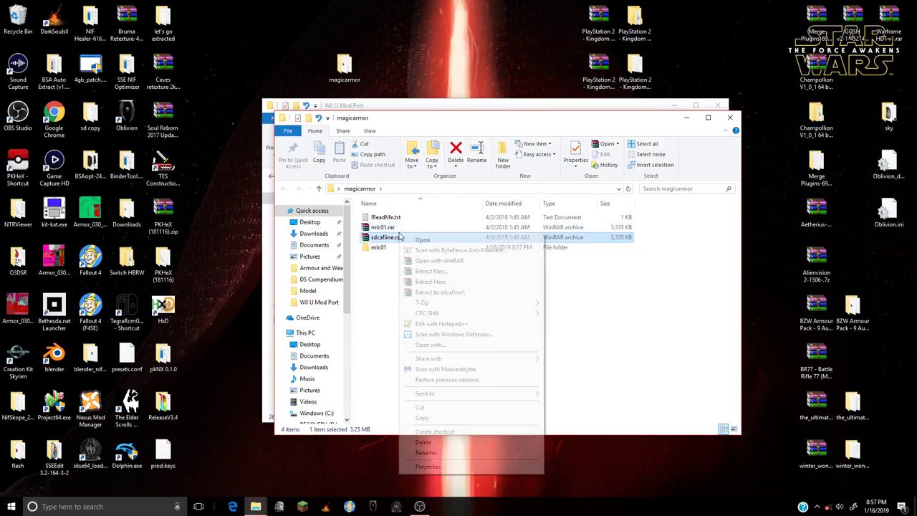
left_click(422, 293)
left_click(398, 327)
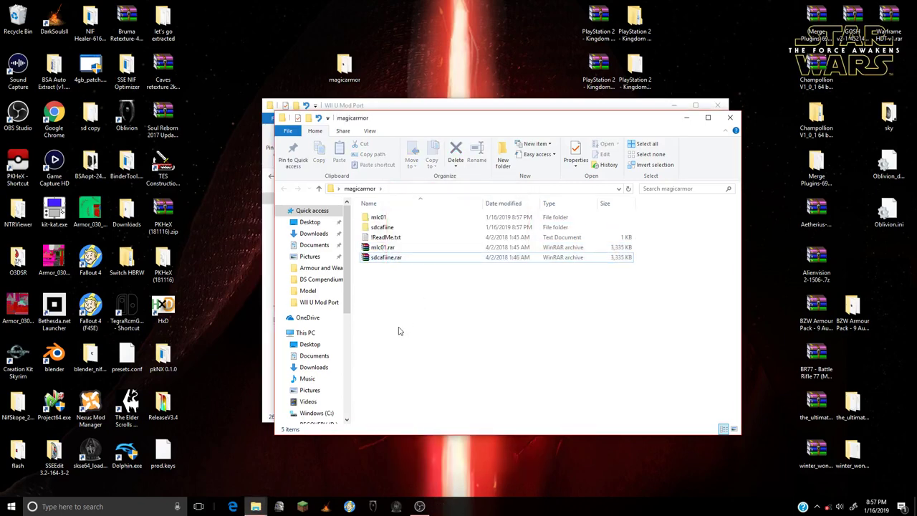
double_click(386, 227)
left_click(396, 222)
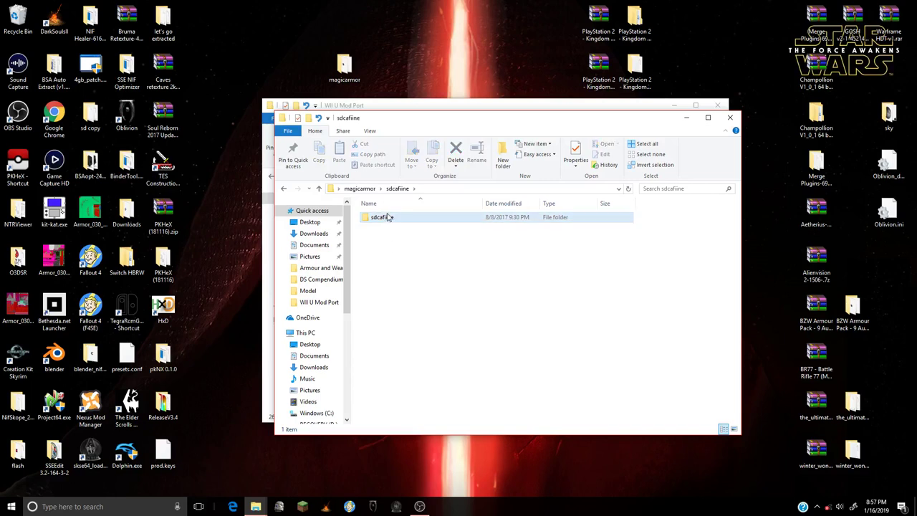
double_click(376, 217)
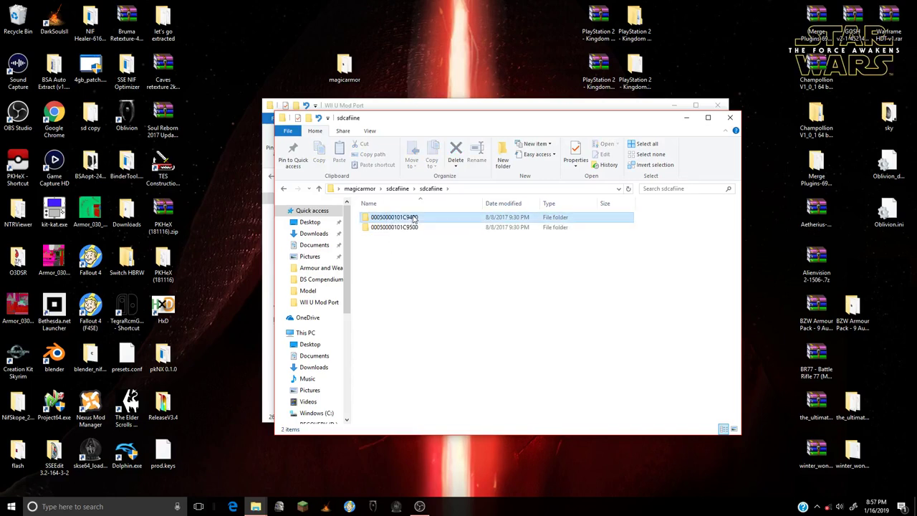
double_click(414, 217)
double_click(411, 219)
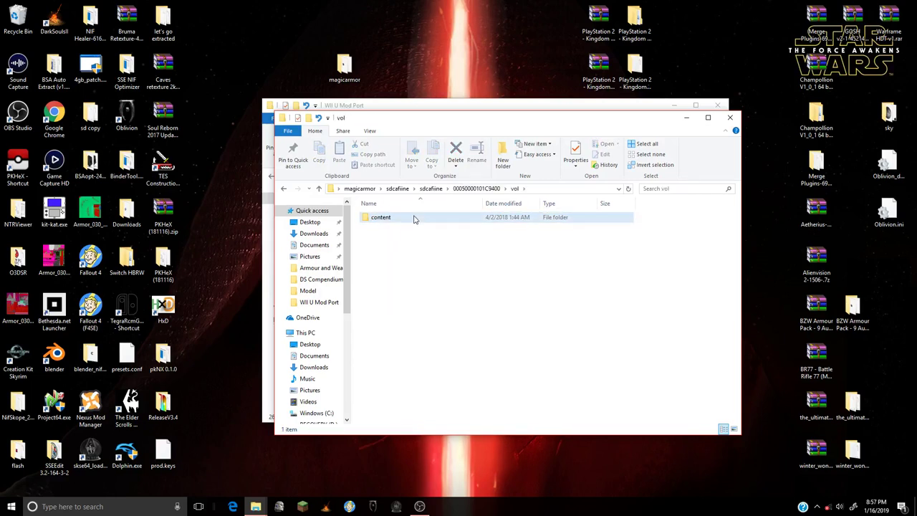
double_click(413, 218)
double_click(414, 218)
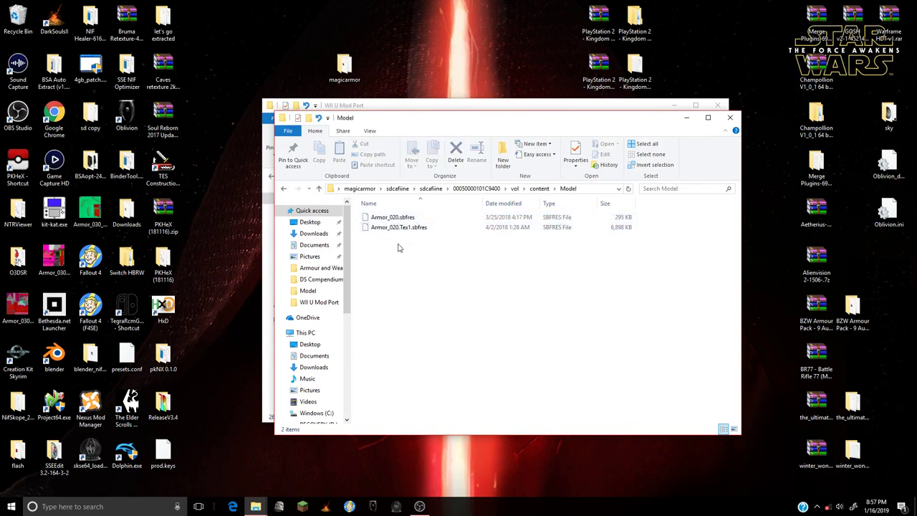
key("BackSpace")
key("BackSpace")
key("BackSpace")
key("BackSpace")
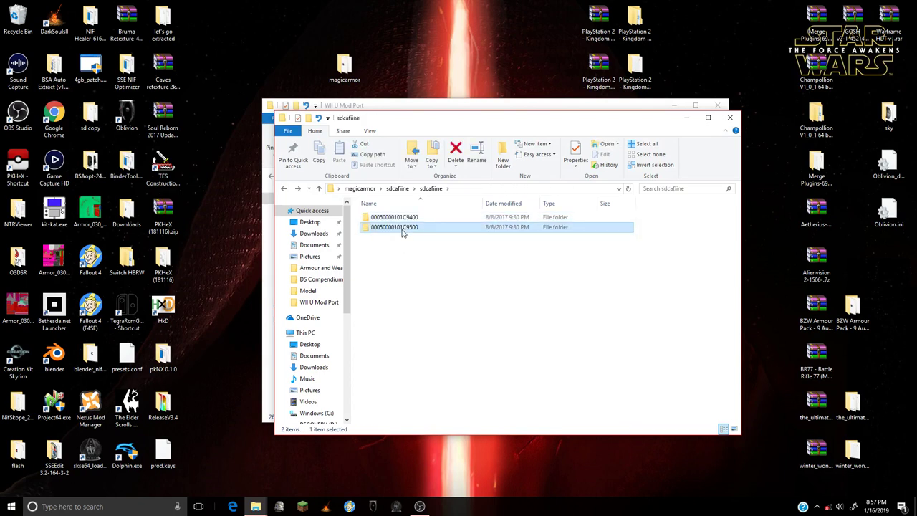
double_click(403, 228)
double_click(401, 218)
double_click(402, 219)
double_click(403, 218)
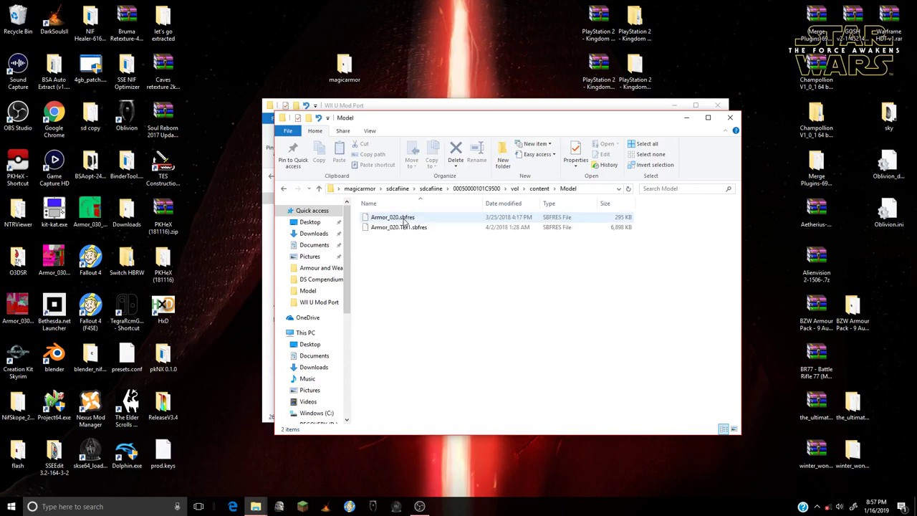
key("BackSpace")
key("BackSpace")
key("BackSpace")
key("BackSpace")
key("BackSpace")
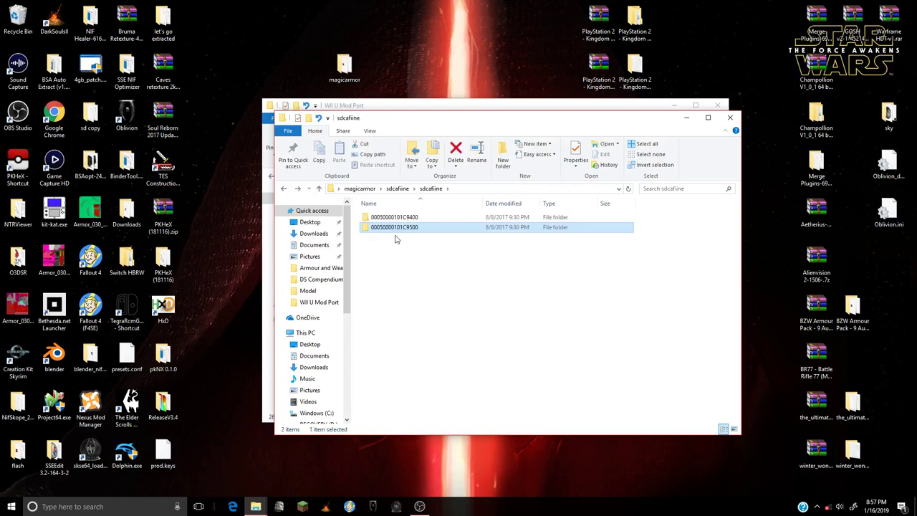
key("BackSpace")
- Examine the 101C9400 model folder within the extracted mlc01 folder, then return to the magicarmor folder
double_click(407, 222)
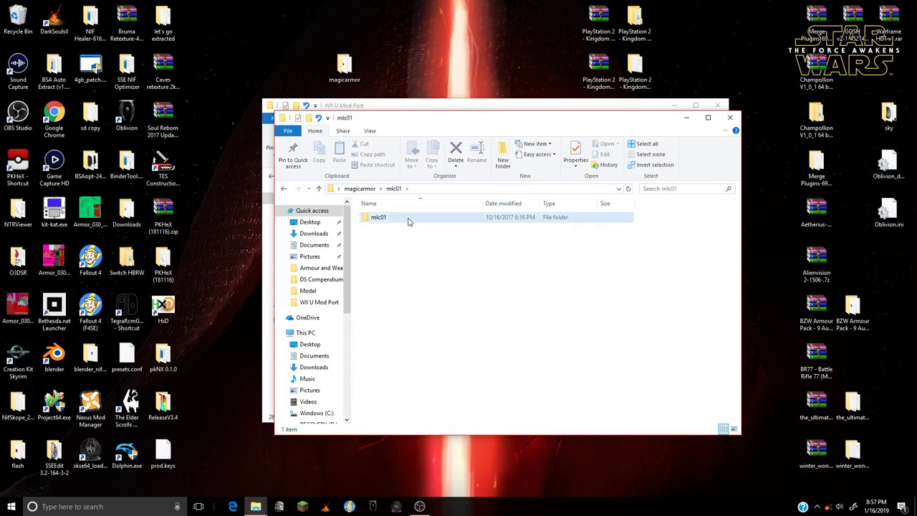
double_click(408, 221)
double_click(408, 221)
double_click(408, 221)
double_click(408, 221)
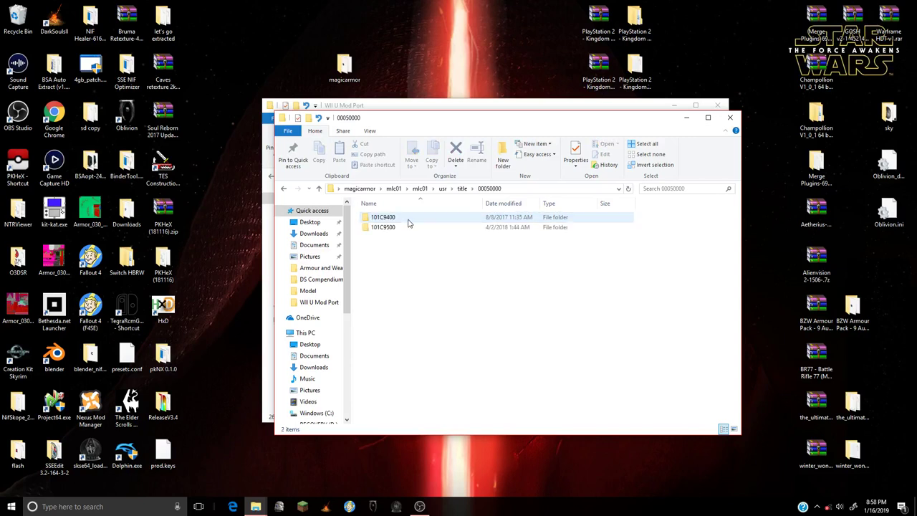
double_click(407, 221)
double_click(407, 221)
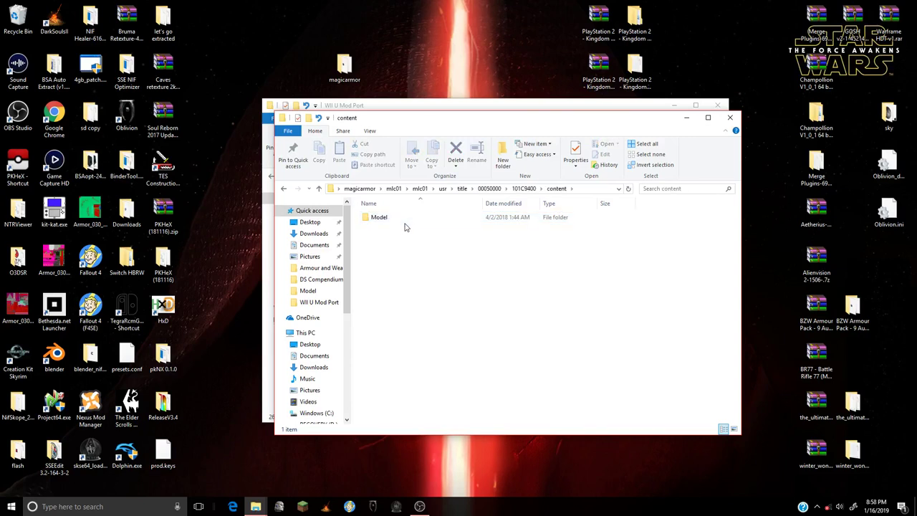
double_click(408, 222)
key("BackSpace")
key("BackSpace")
key("BackSpace")
key("BackSpace")
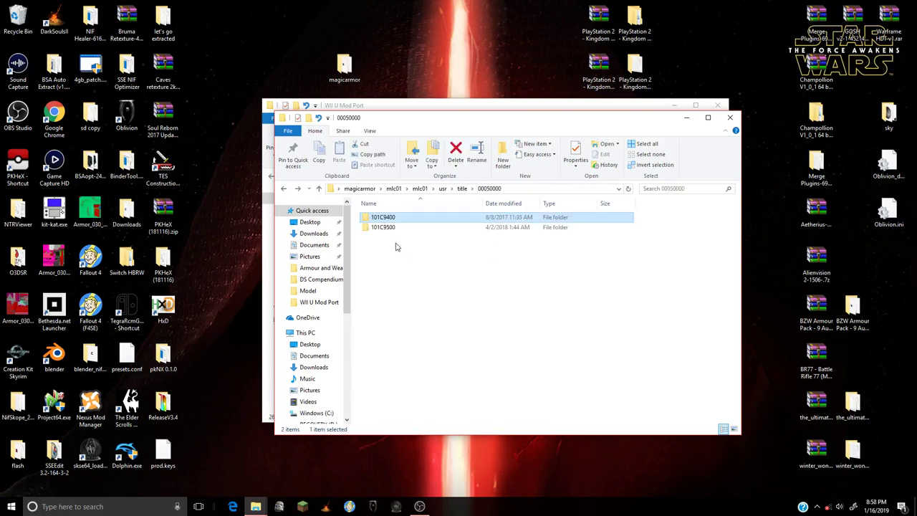
key("BackSpace")
key("BackSpace")
key("BackSpace")
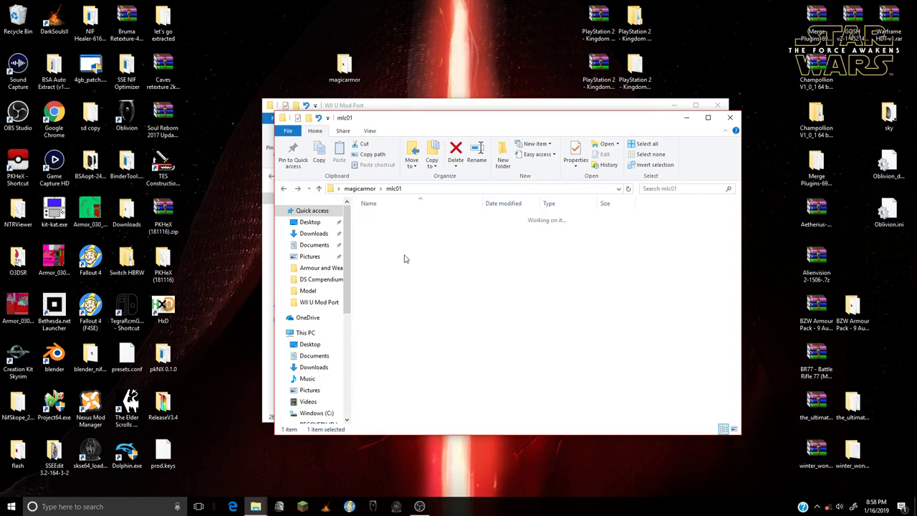
key("BackSpace")
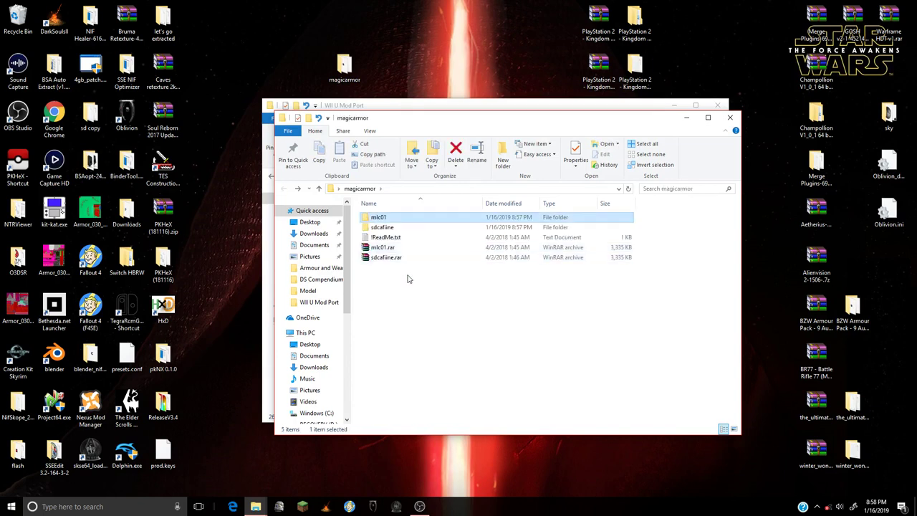
left_click(410, 278)
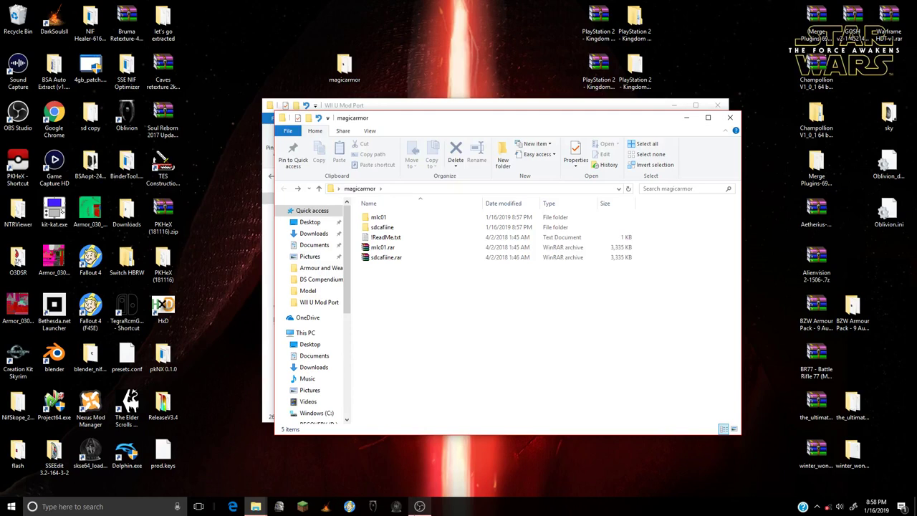
mouse_move(419, 505)
double_click(420, 227)
left_click(418, 218)
double_click(418, 219)
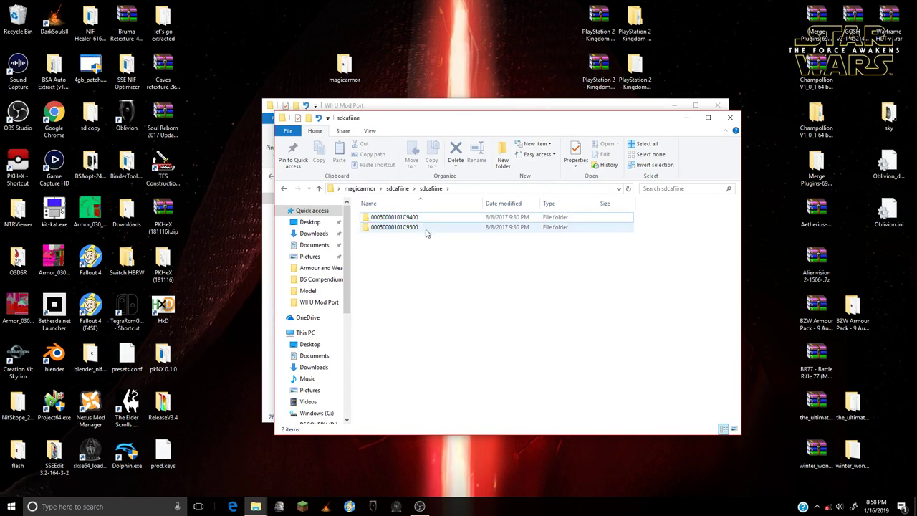
double_click(426, 229)
double_click(430, 220)
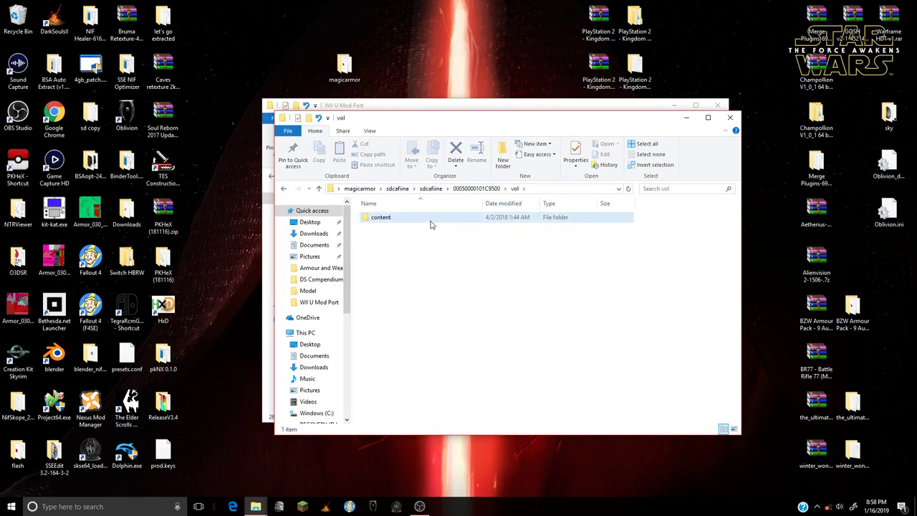
double_click(431, 219)
double_click(431, 224)
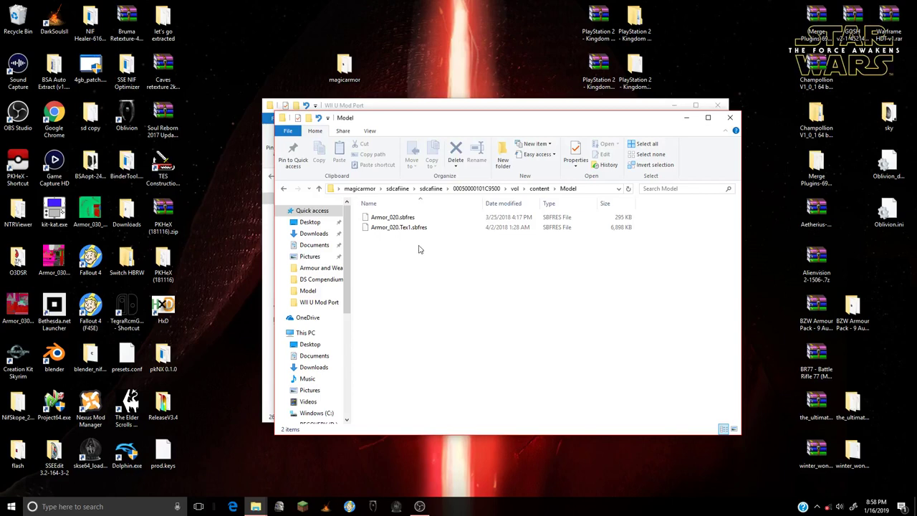
right_click(462, 295)
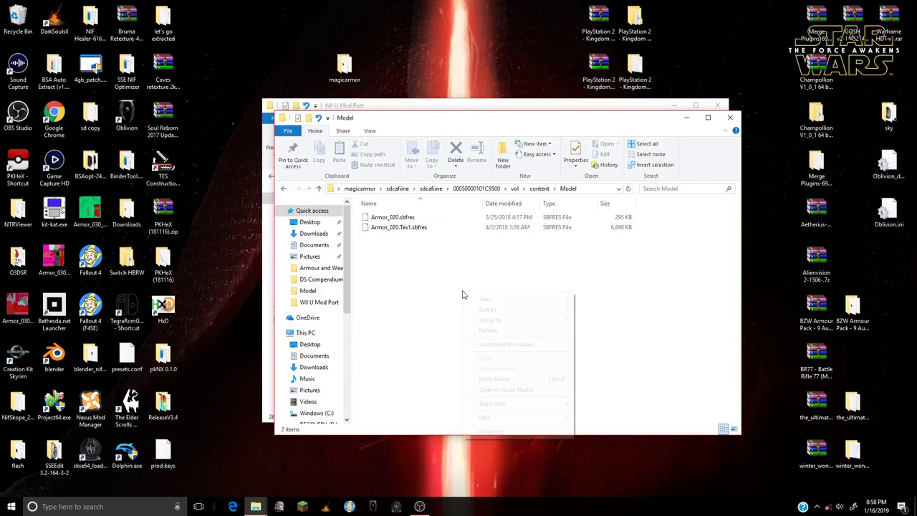
mouse_move(525, 421)
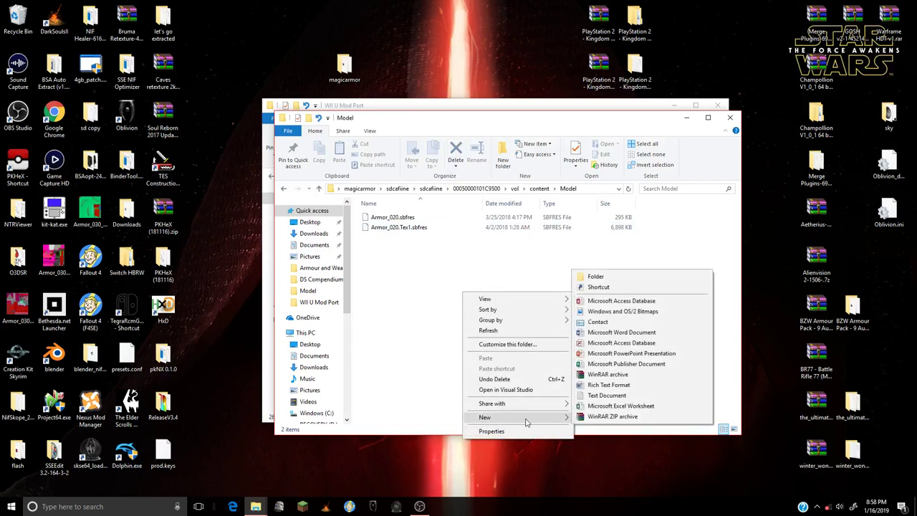
left_click(640, 278)
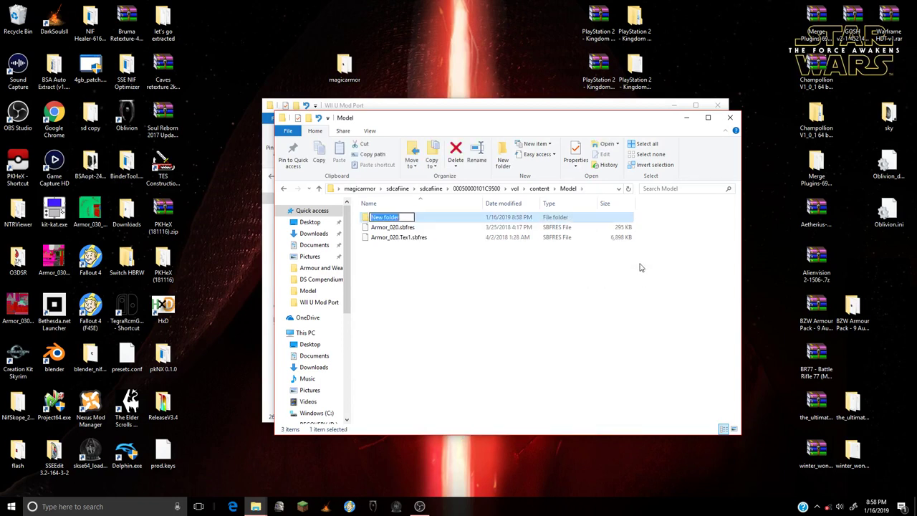
type("switch")
key("Return")
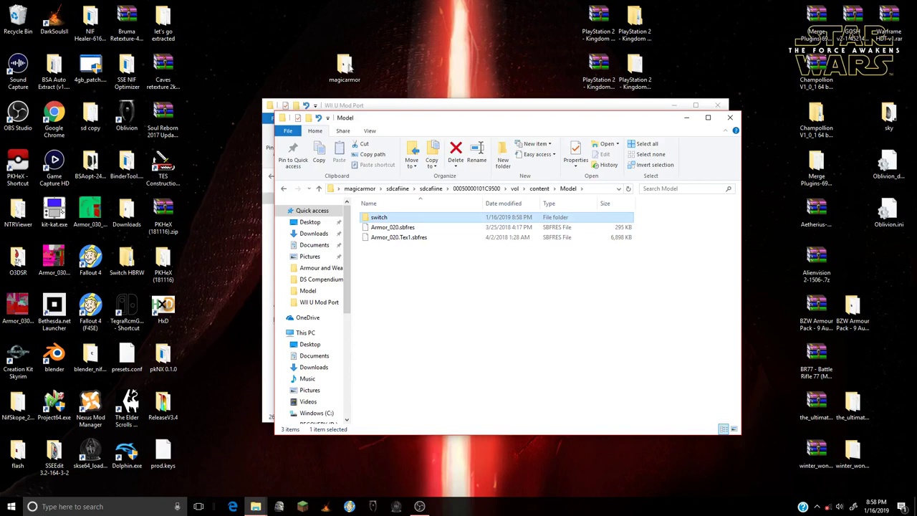
- Move the Model window clear of the WII U Mod Port window and open the Switch Models folder there
left_click_drag(441, 123, 452, 151)
left_click(460, 113)
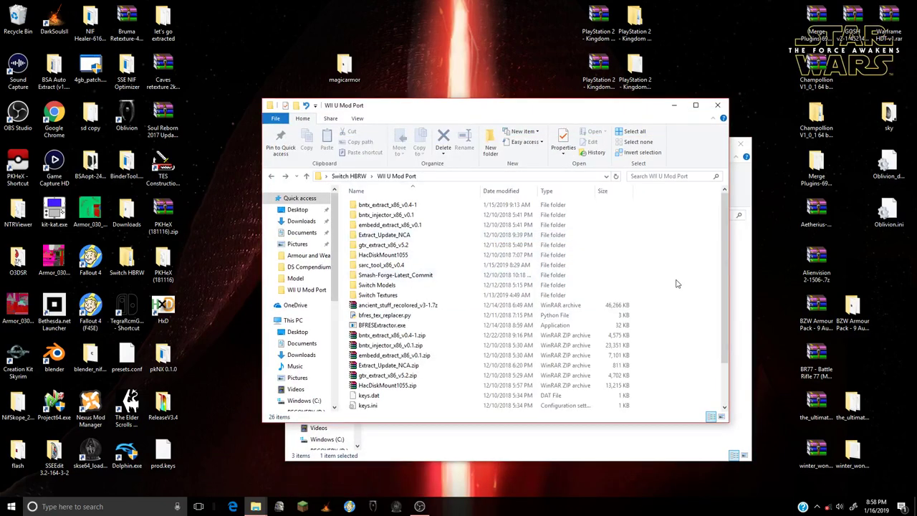
left_click(397, 277)
left_click(741, 282)
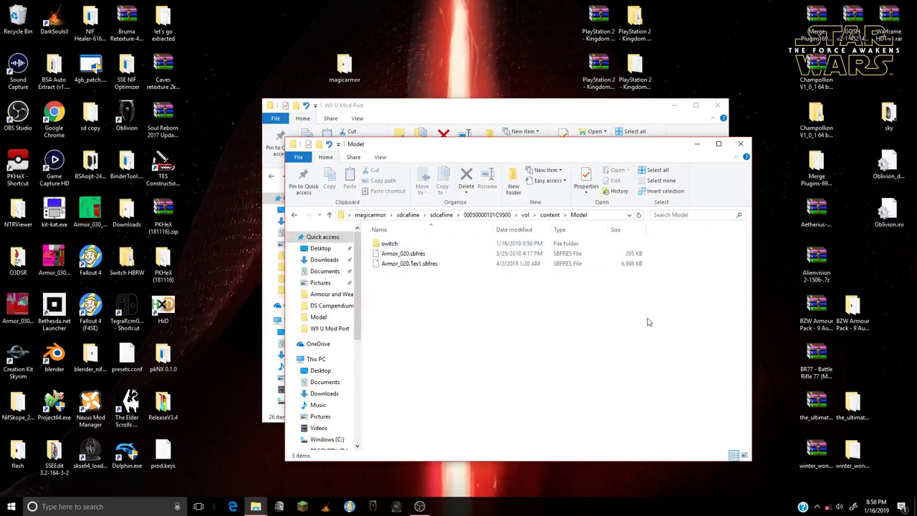
left_click_drag(391, 289, 421, 263)
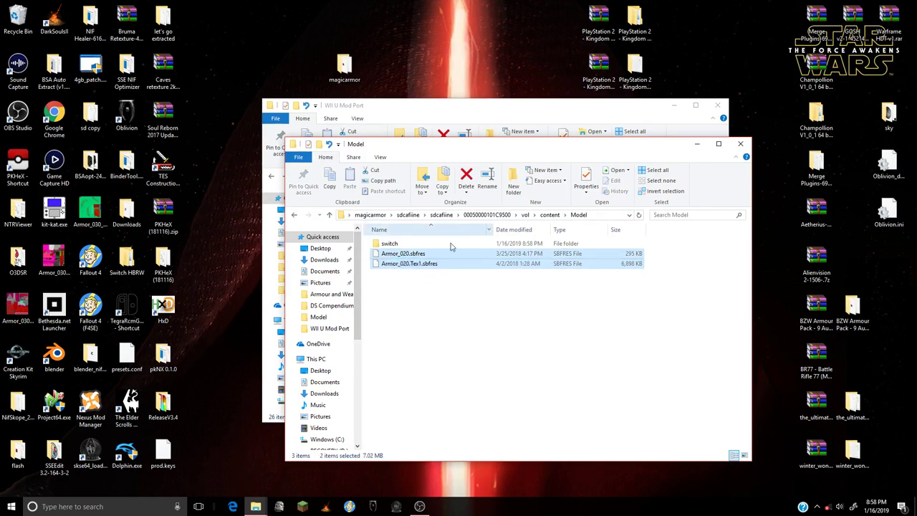
left_click(434, 293)
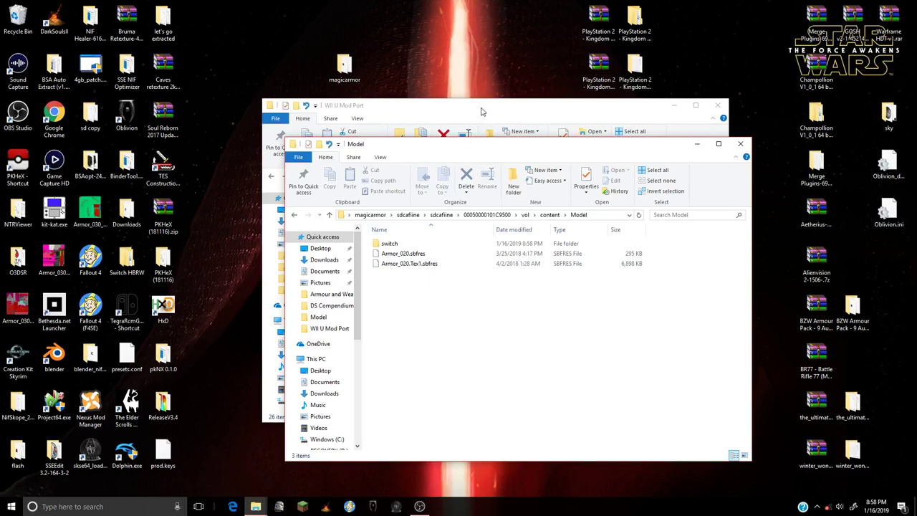
key("alt+Tab")
double_click(424, 288)
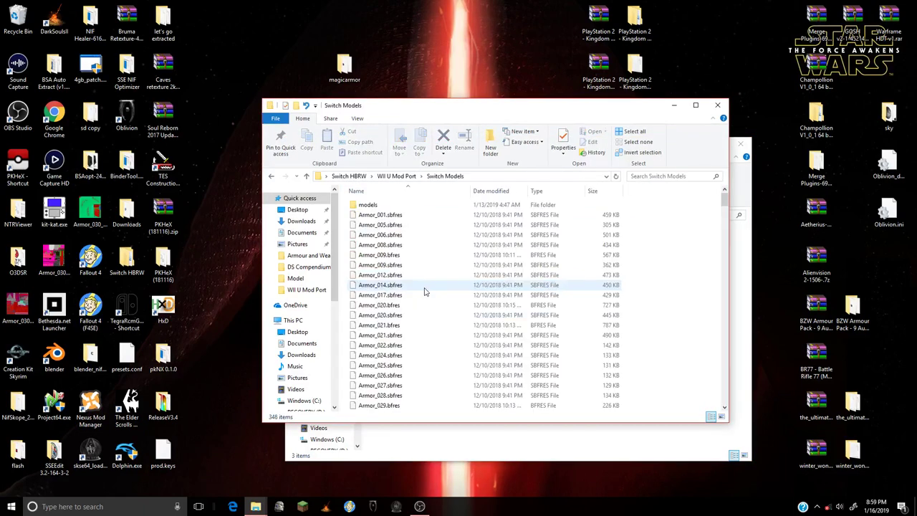
- Copy Armor_020.sbfres from the Switch Models folder into the mod's switch folder
left_click(735, 318)
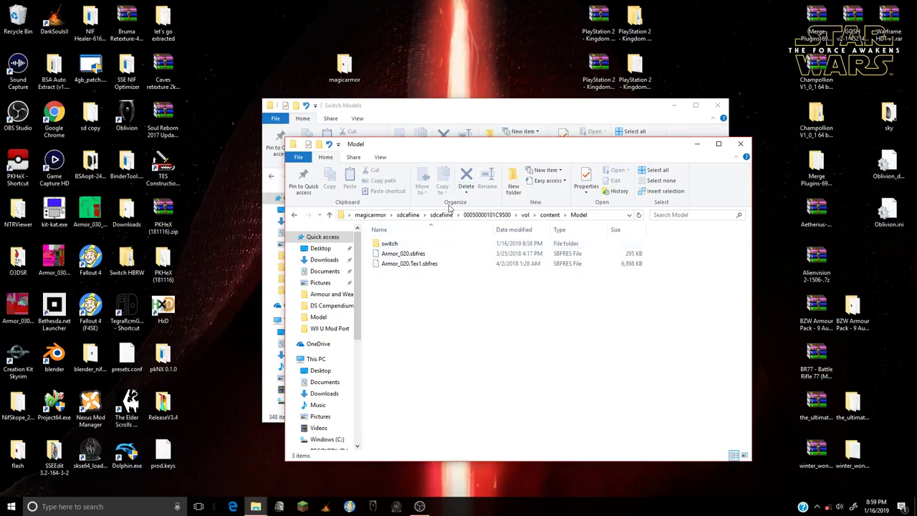
left_click(500, 106)
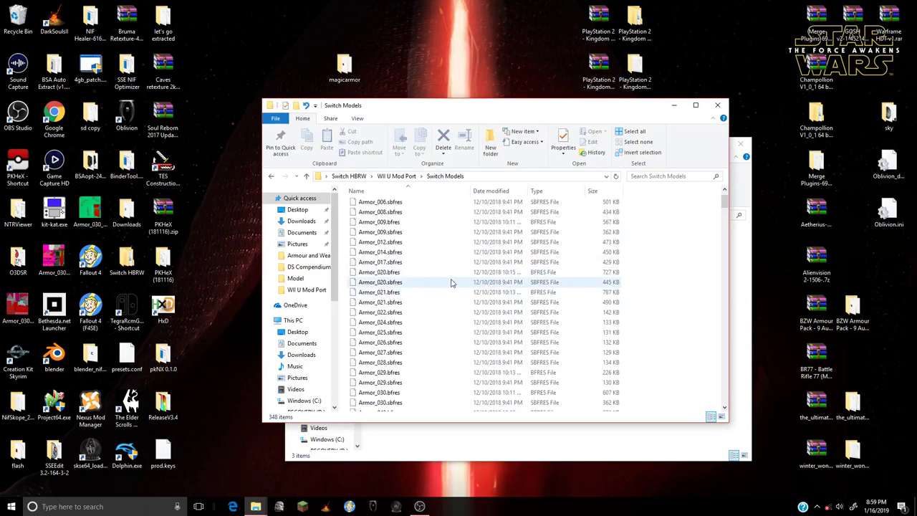
left_click(448, 273)
right_click(439, 283)
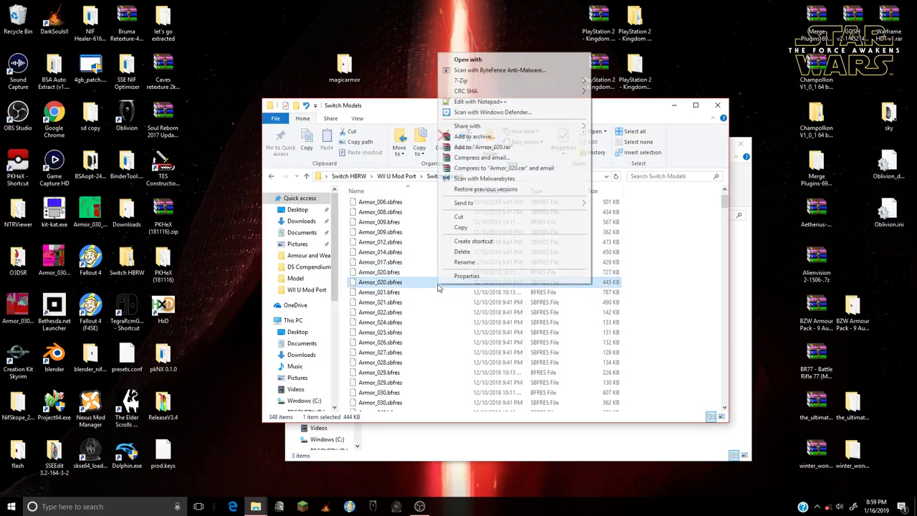
left_click(460, 228)
left_click(686, 437)
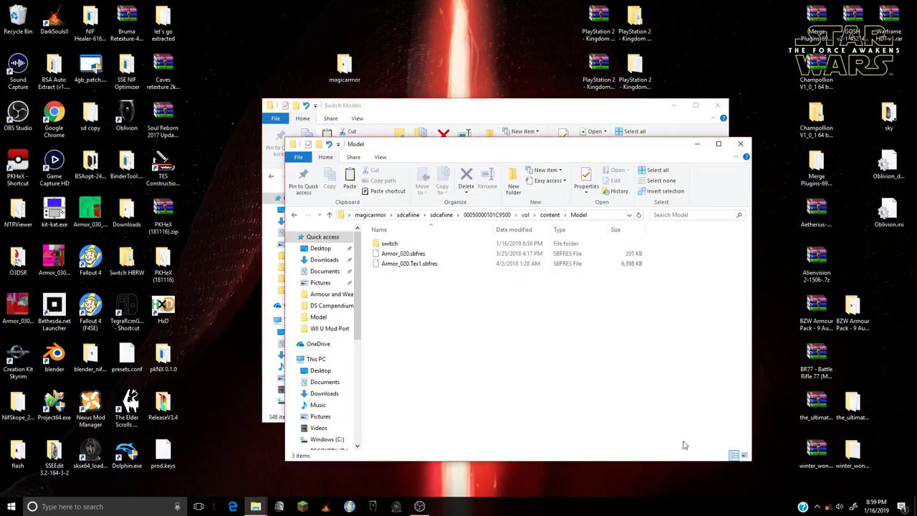
double_click(432, 247)
right_click(434, 248)
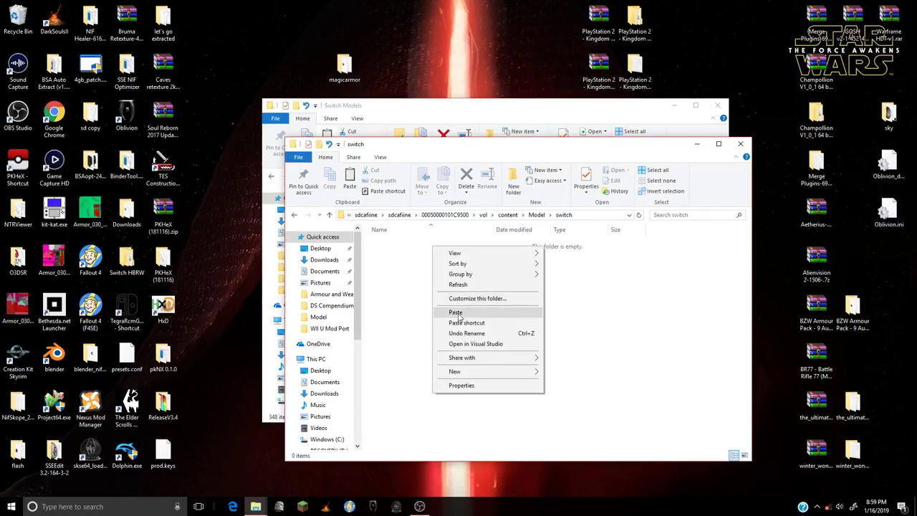
left_click(461, 305)
key("BackSpace")
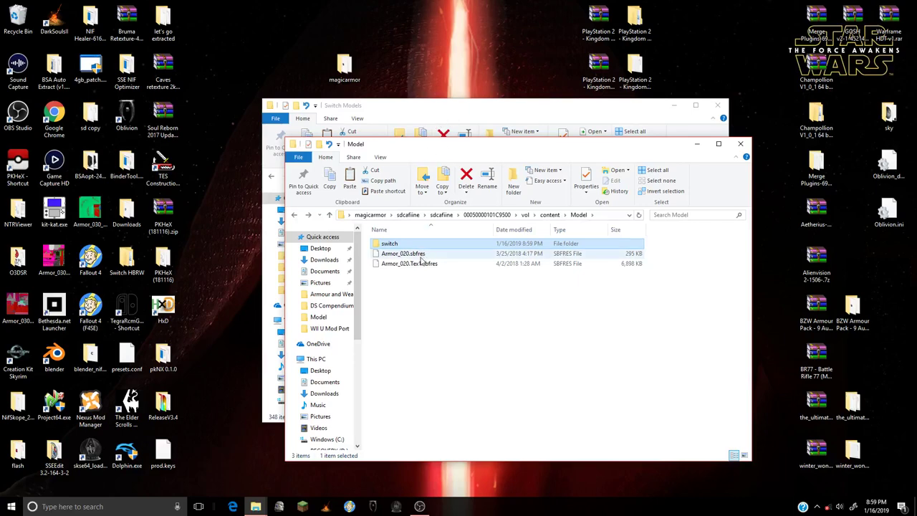
double_click(418, 245)
- Copy Armor_020.Tex.sbfres from the armor 20 folder of Switch Textures into the mod's switch folder
left_click(466, 133)
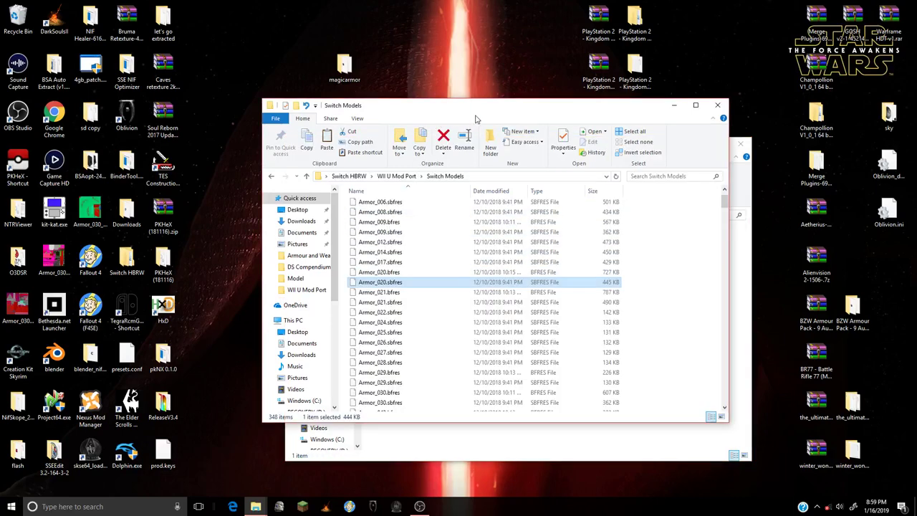
key("BackSpace")
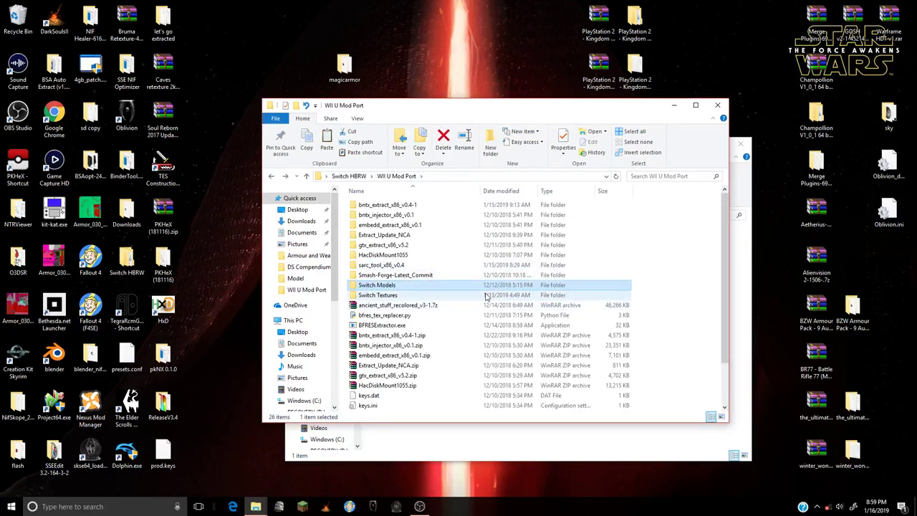
double_click(461, 294)
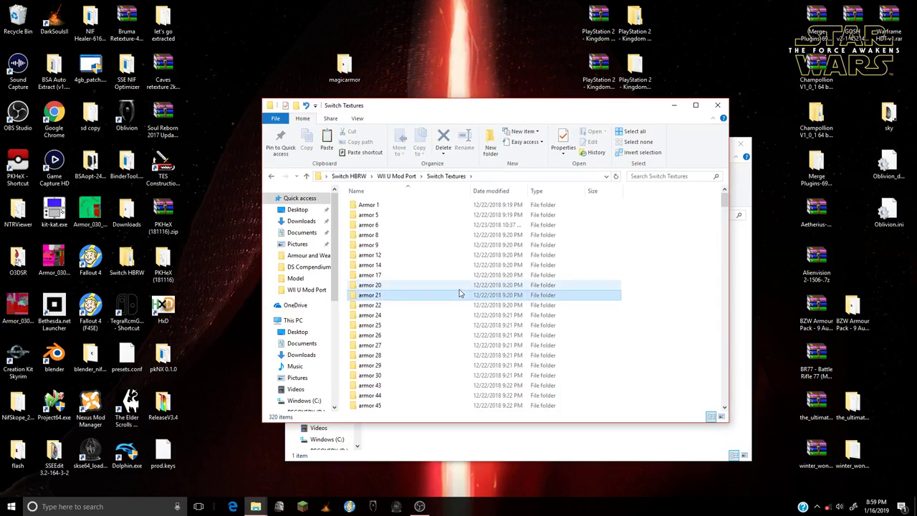
double_click(430, 285)
right_click(422, 205)
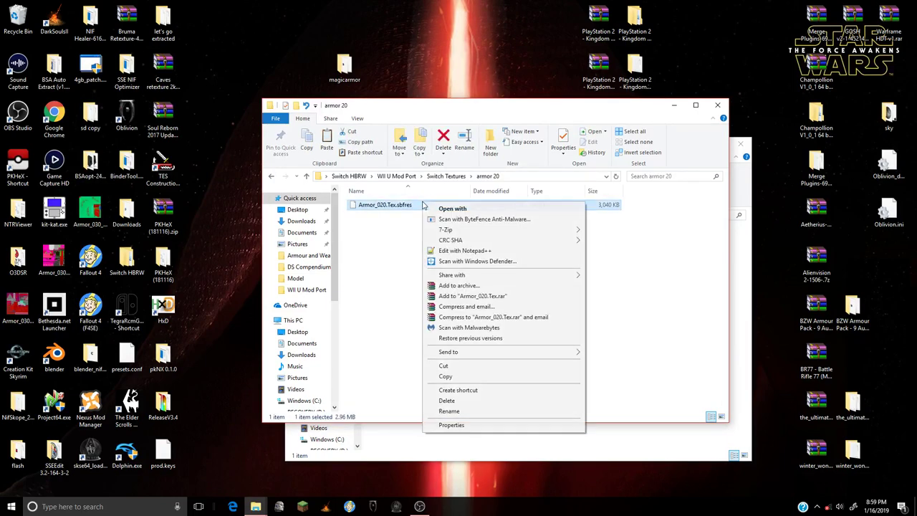
left_click(460, 374)
key("BackSpace")
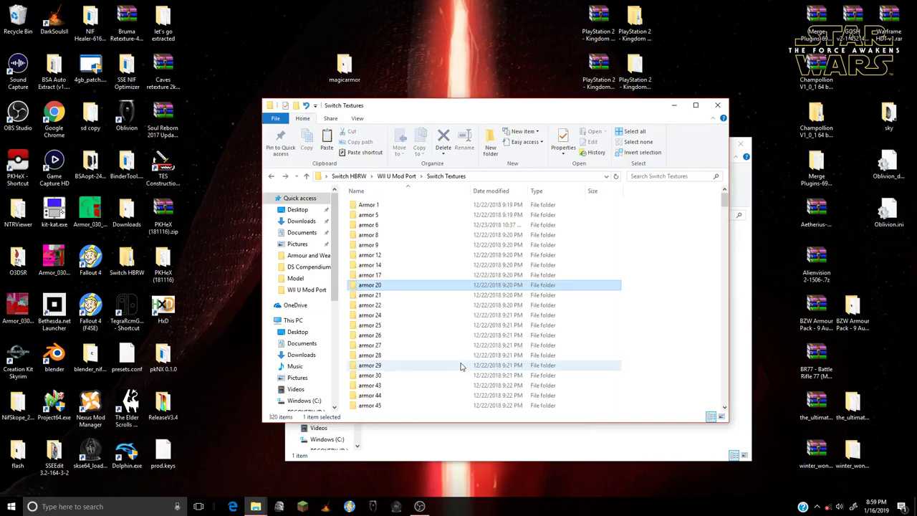
key("BackSpace")
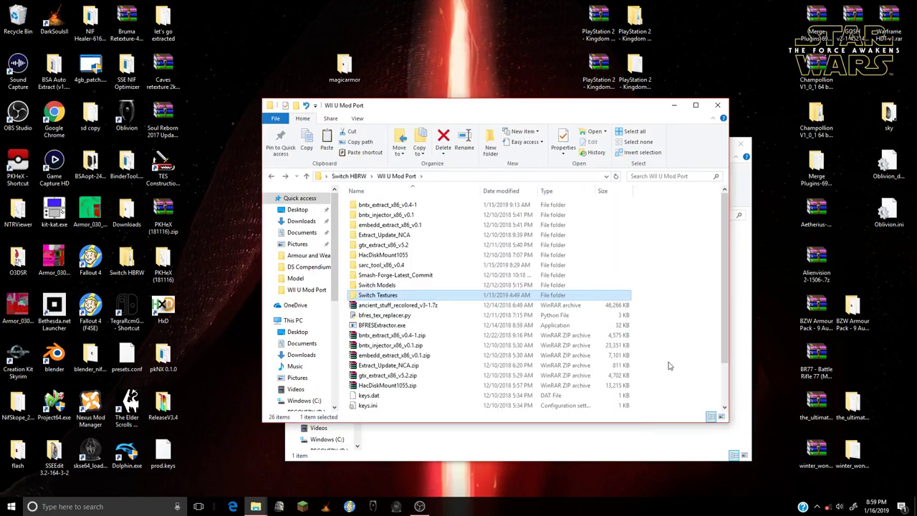
left_click(664, 443)
right_click(393, 260)
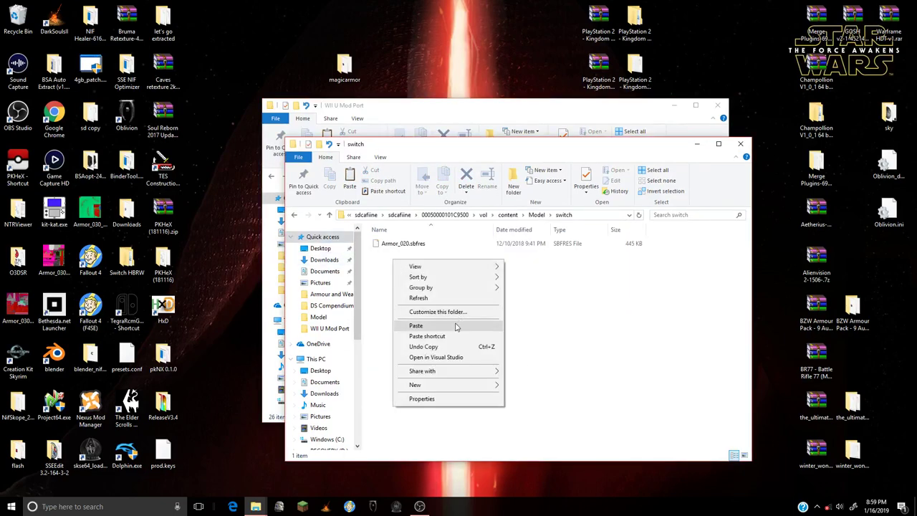
left_click(416, 326)
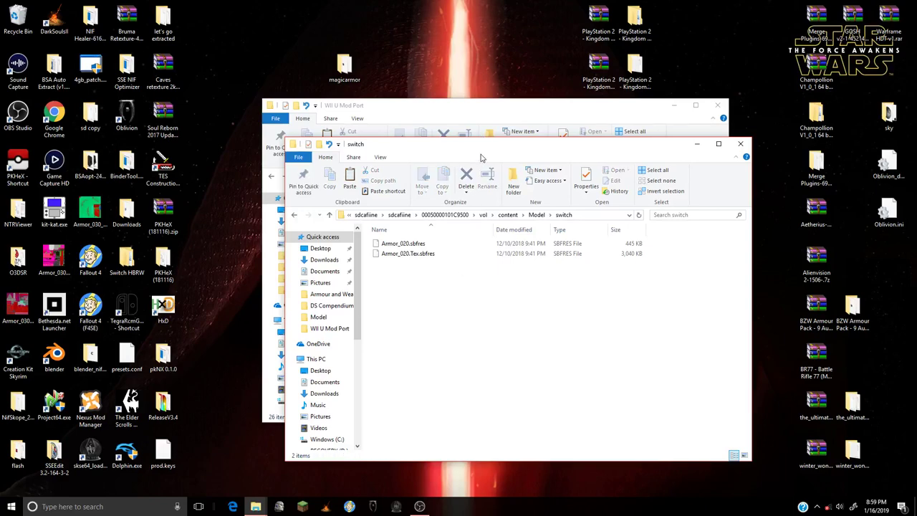
- Arrange the WII U Mod Port window beside the switch folder window and open its sarc_tool_x86_v0.4 folder
left_click(509, 116)
left_click_drag(509, 116, 288, 48)
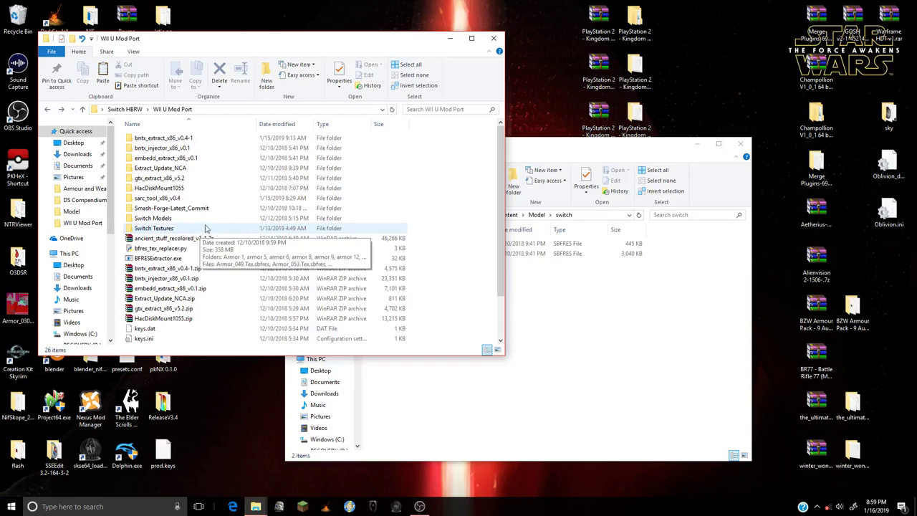
left_click(601, 430)
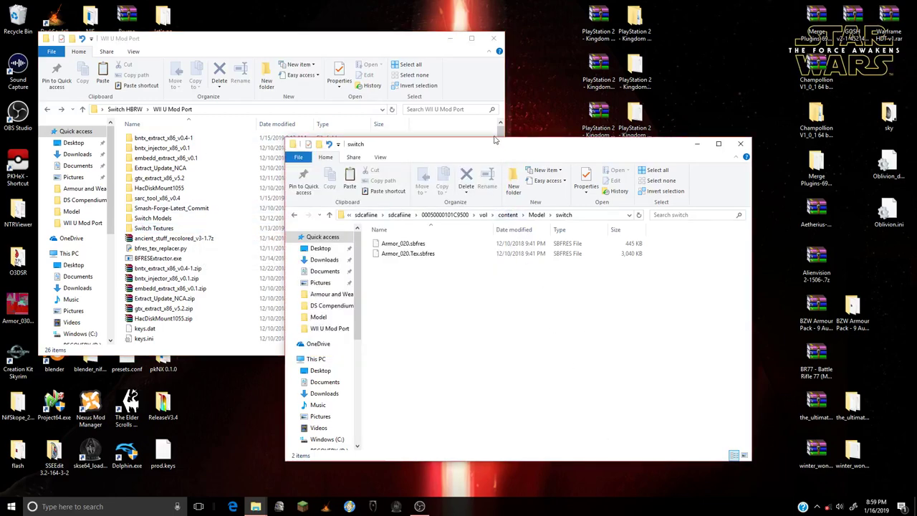
left_click(423, 45)
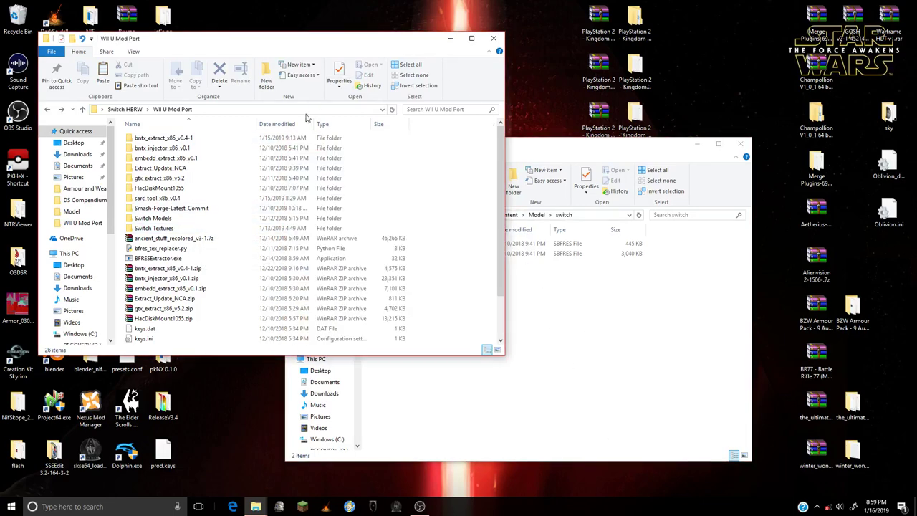
double_click(246, 199)
left_click(541, 296)
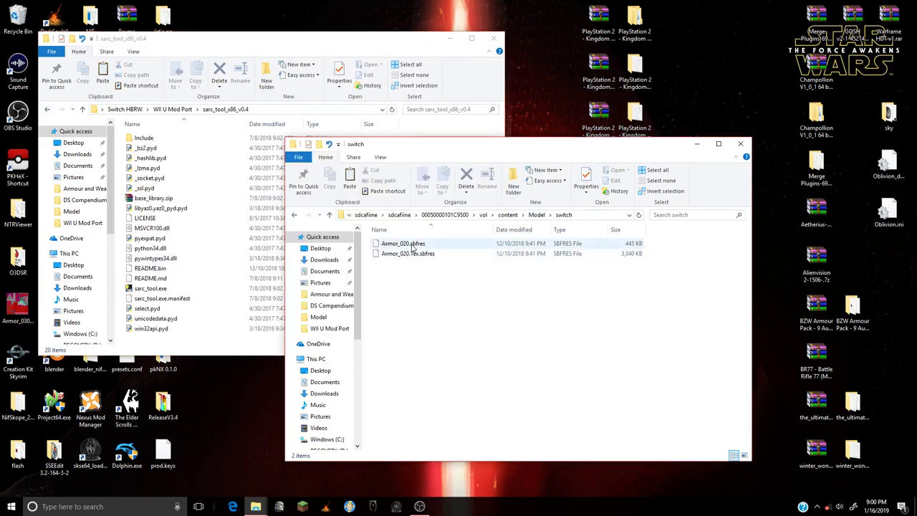
- Decompress Armor_020.sbfres and Armor_020.Tex.sbfres in the switch folder to .bfres files with sarc_tool.exe
left_click_drag(412, 247, 152, 294)
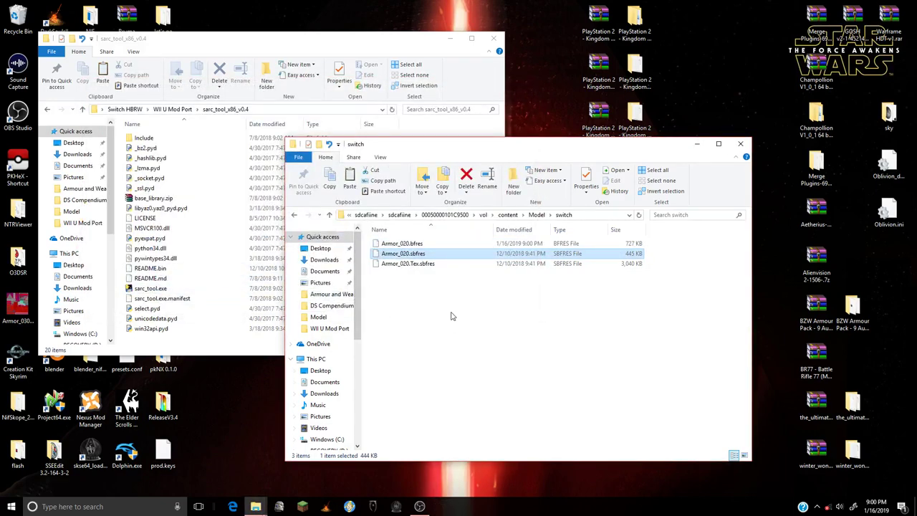
left_click(408, 265)
left_click_drag(415, 270, 161, 289)
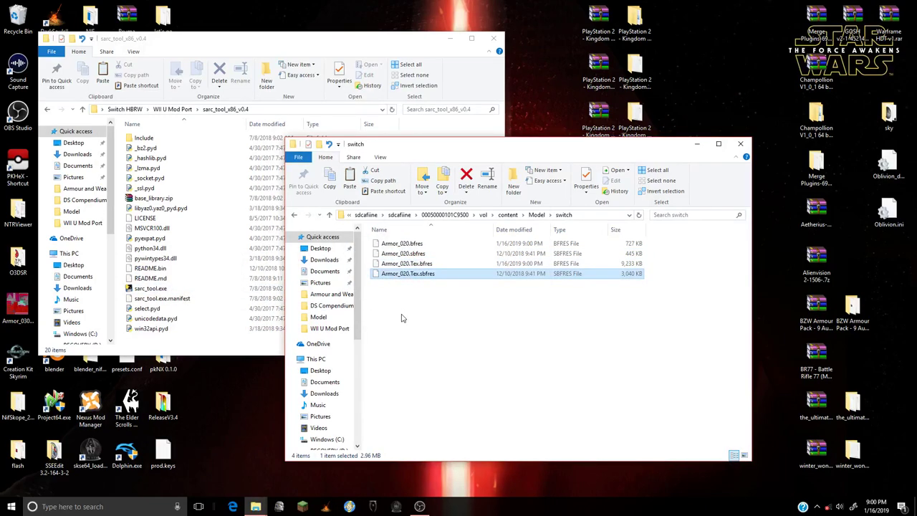
- Delete the compressed Armor_020.sbfres and Armor_020.Tex.sbfres from the switch folder, then return to the Model folder
left_click(428, 255)
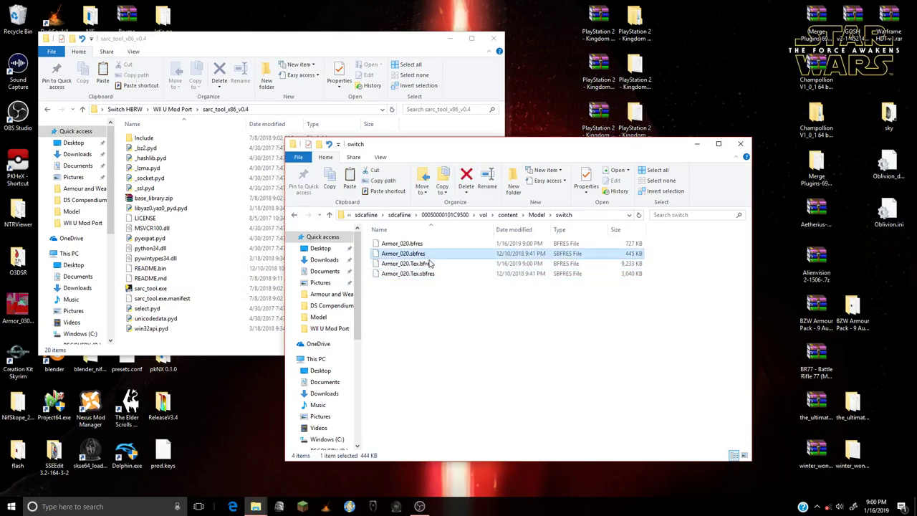
key("Delete")
left_click(429, 264)
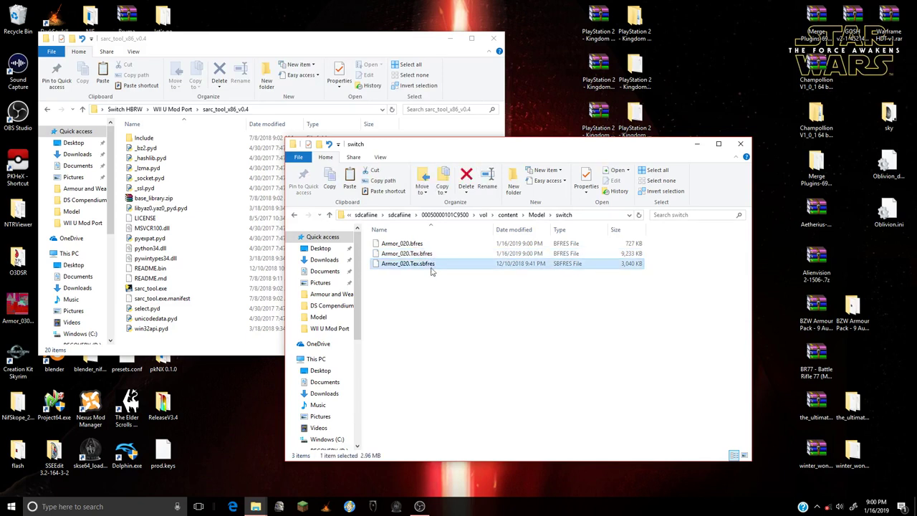
key("Delete")
key("BackSpace")
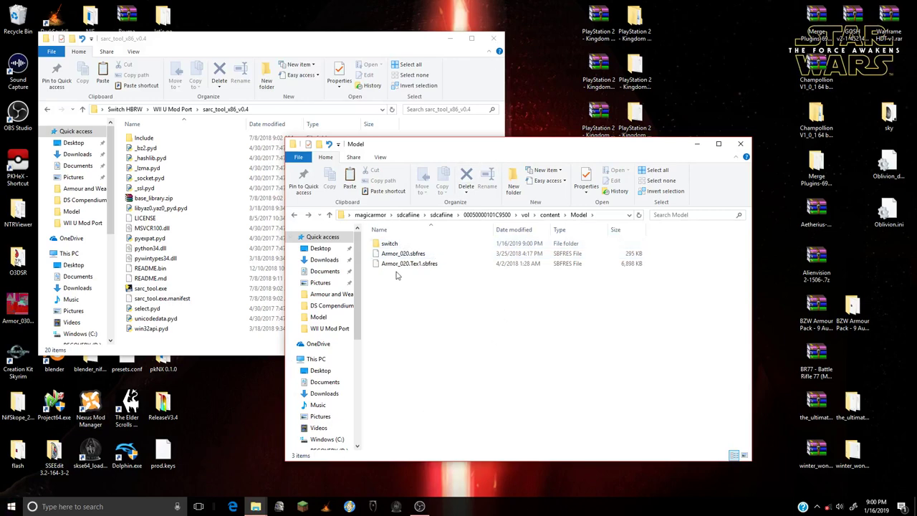
- Decompress Armor_020.sbfres and Armor_020.Tex1.sbfres in the Model folder with sarc_tool.exe, deleting each compressed original
left_click_drag(402, 254, 174, 290)
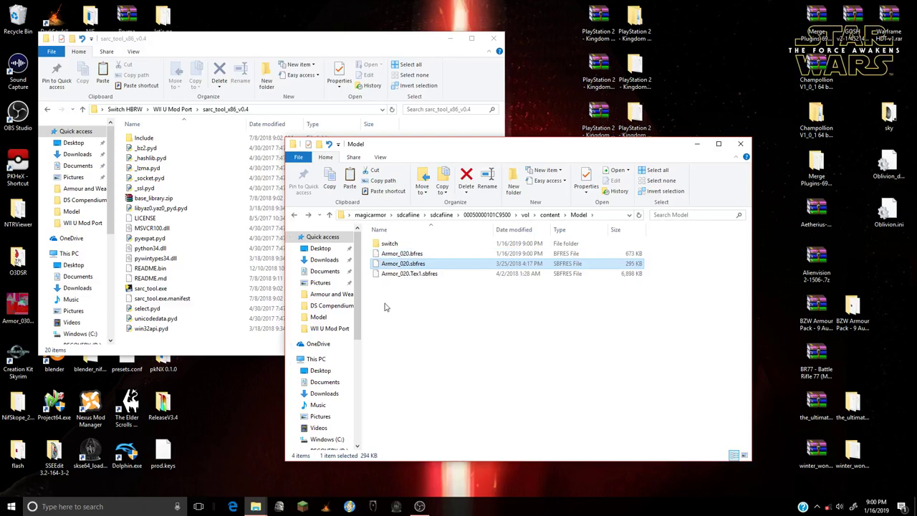
key("Delete")
left_click_drag(418, 264, 177, 290)
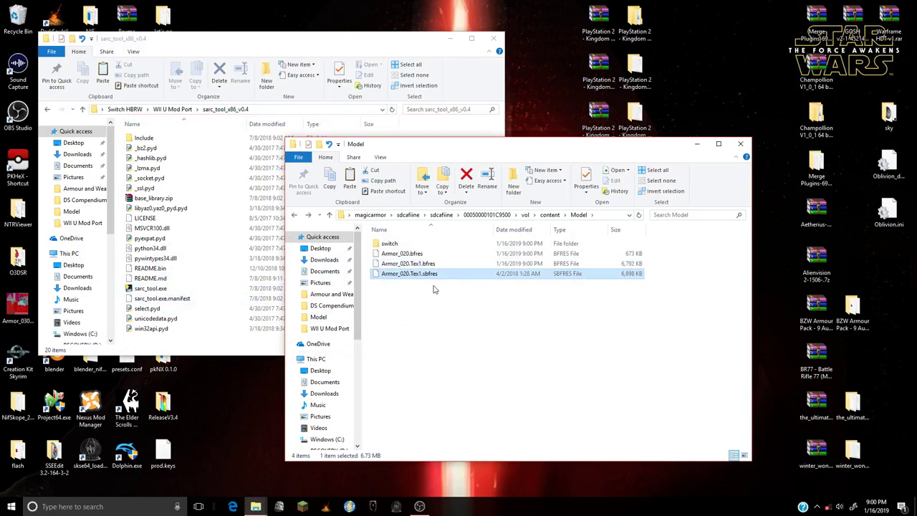
key("Delete")
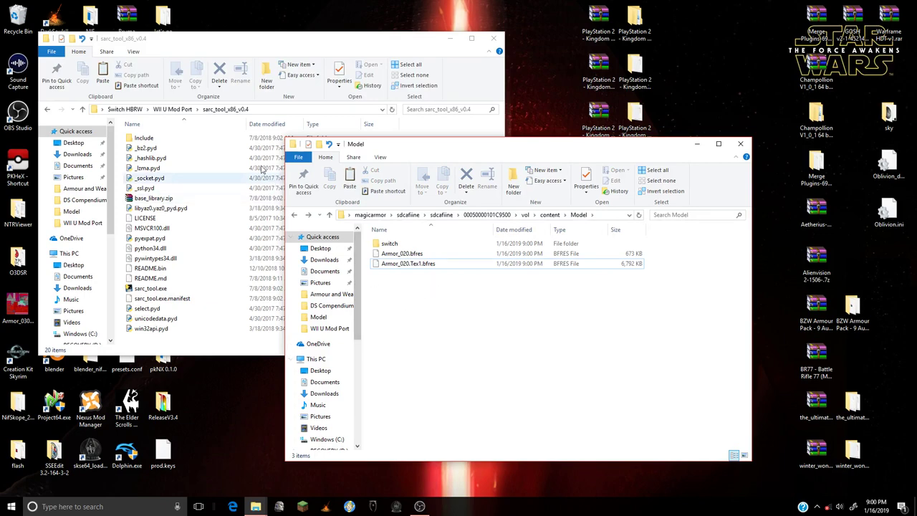
- Extract the textures from Armor_020.Tex1.bfres with BFRESExtractor.exe from the WII U Mod Port folder, and dismiss the crash dialog
left_click(184, 111)
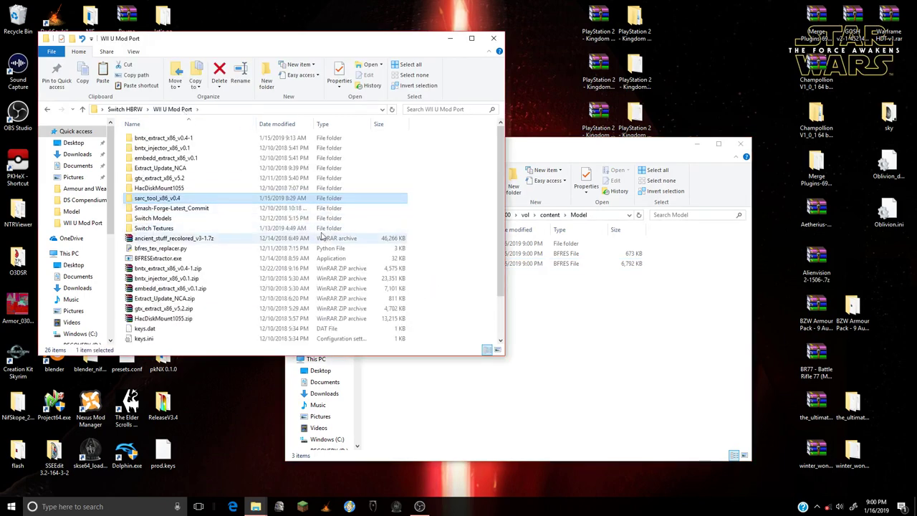
left_click(226, 259)
left_click(551, 308)
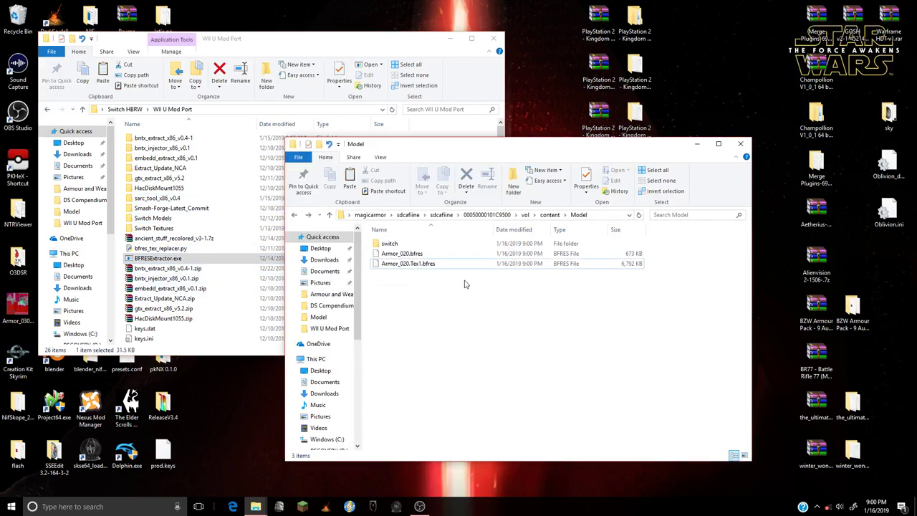
left_click_drag(401, 268, 151, 265)
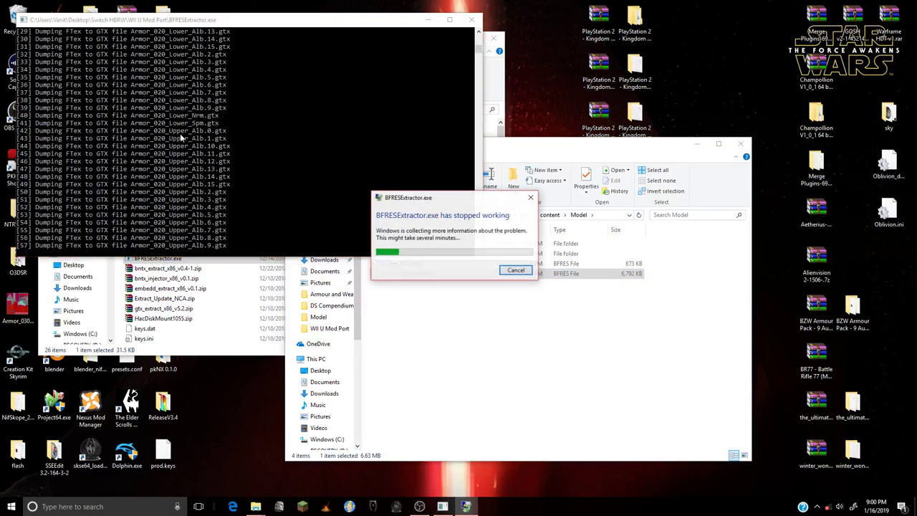
left_click(514, 271)
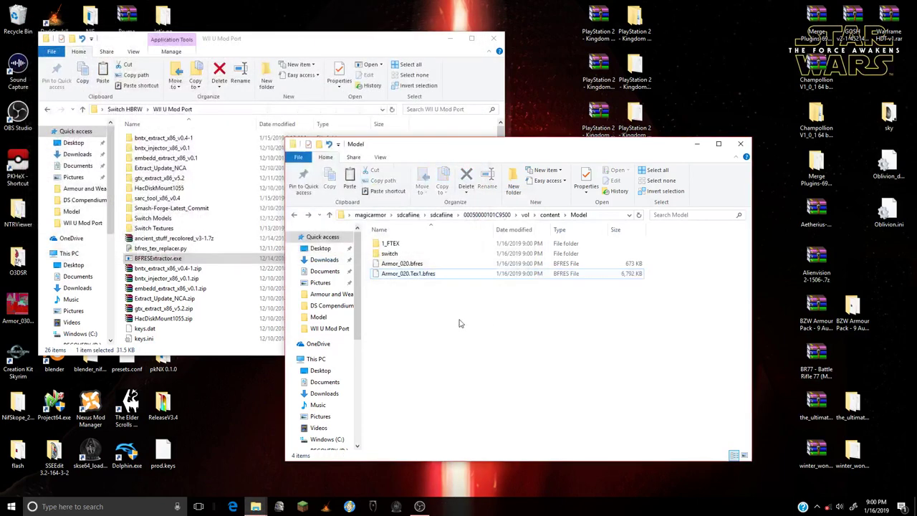
- Look through the extracted Armor_020 texture files in the 1_FTEX folder, then return to the Model folder
double_click(390, 243)
scroll(487, 301, "down", 10)
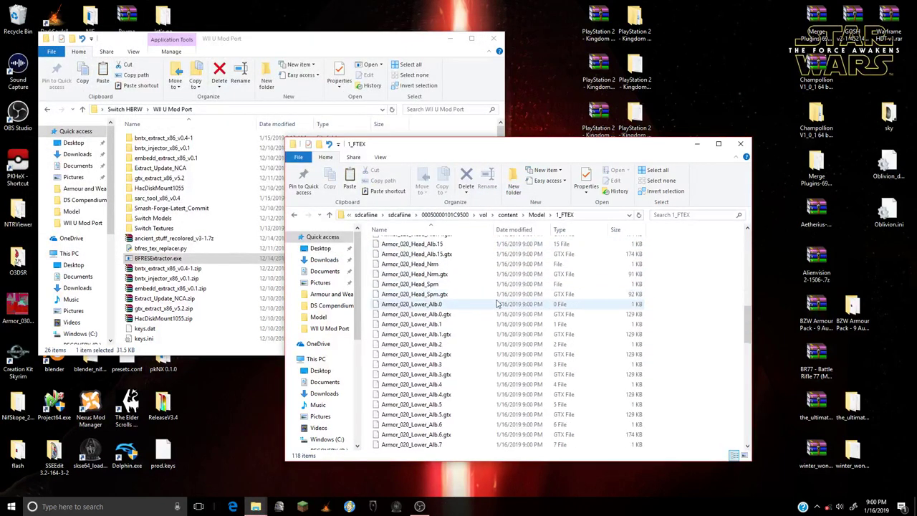
scroll(496, 303, "down", 18)
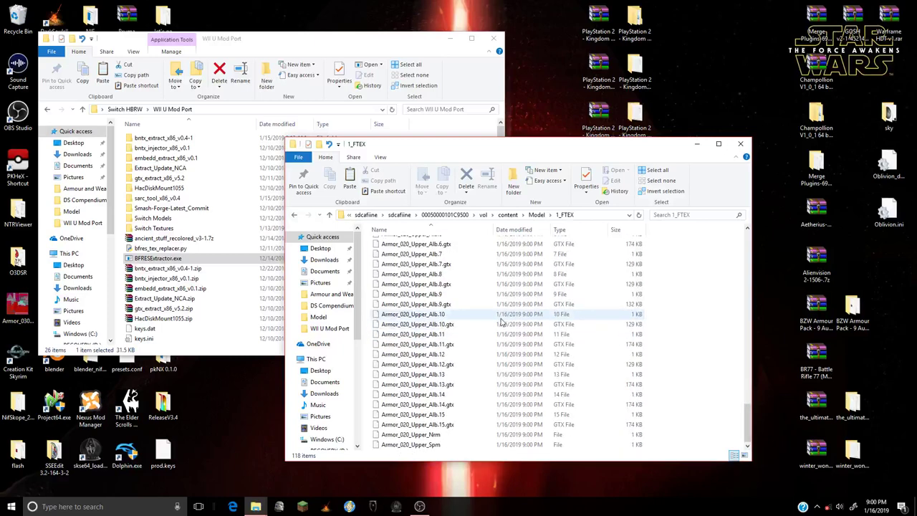
scroll(476, 433, "up", 6)
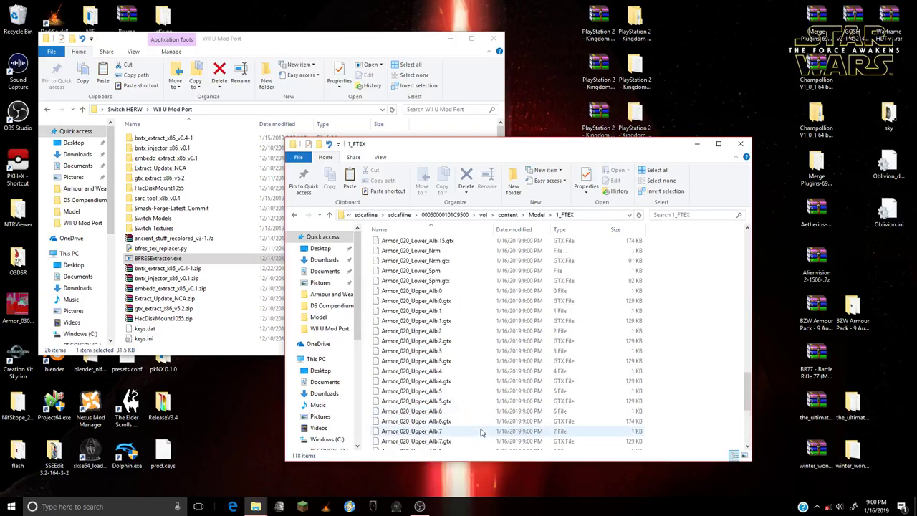
scroll(481, 430, "up", 12)
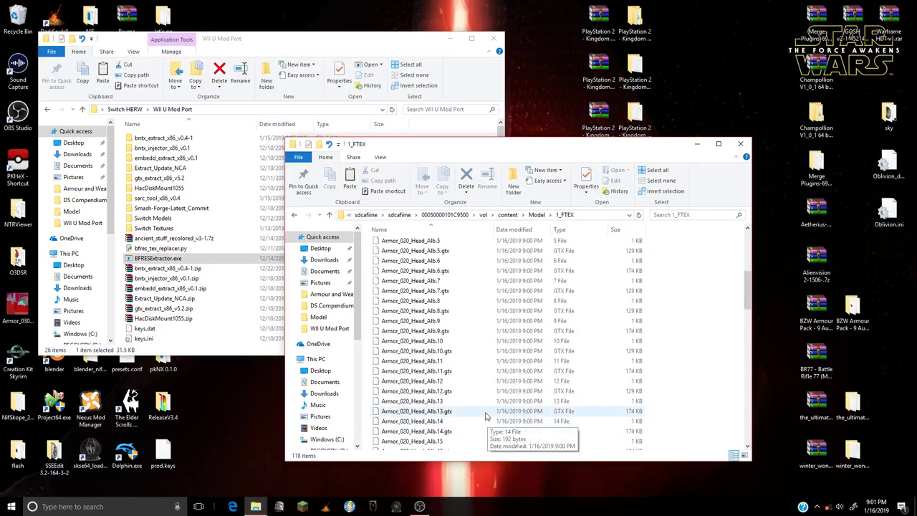
scroll(501, 325, "up", 7)
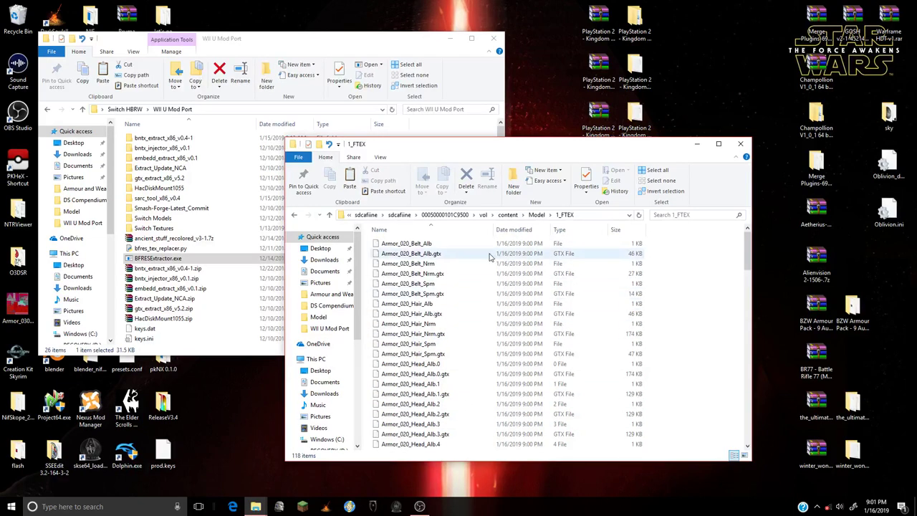
key("BackSpace")
left_click(623, 331)
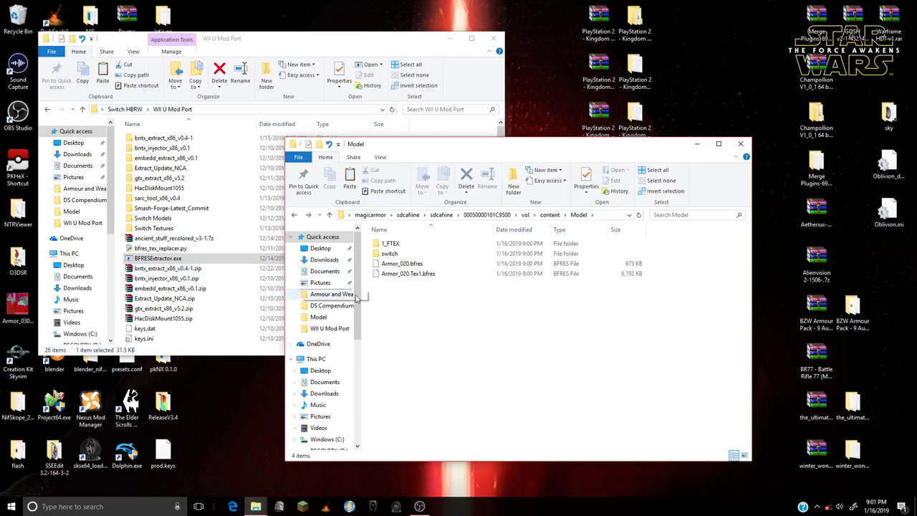
- Move all the extracted texture files from 1_FTEX into the GTX folder inside gtx_extract_x86_v5.2
left_click(439, 247)
double_click(438, 250)
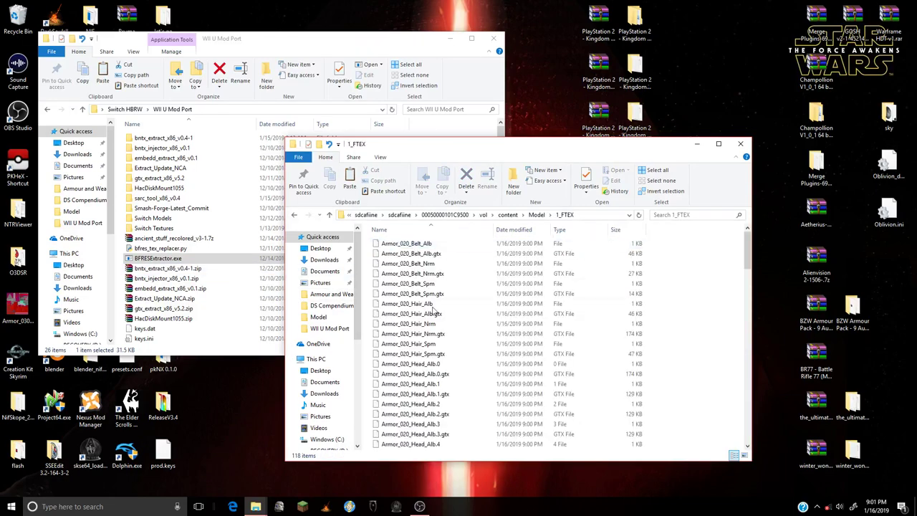
left_click(499, 315)
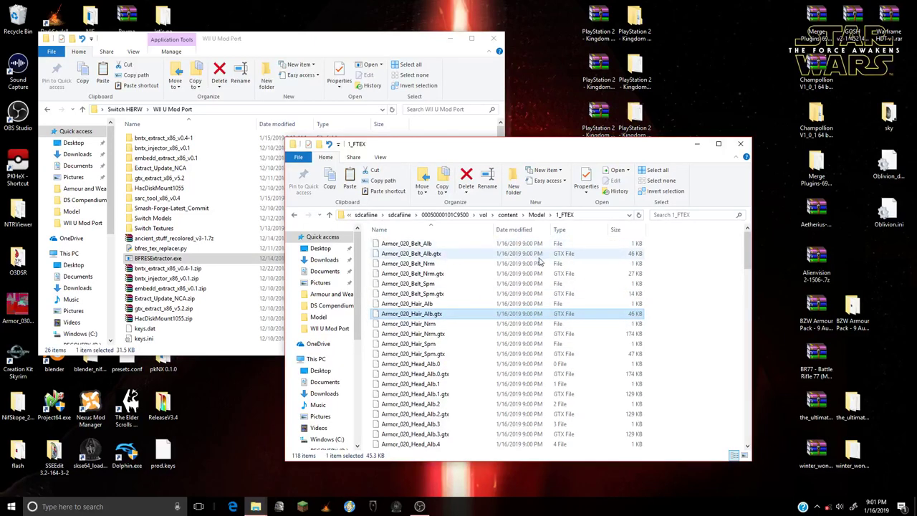
left_click(538, 364)
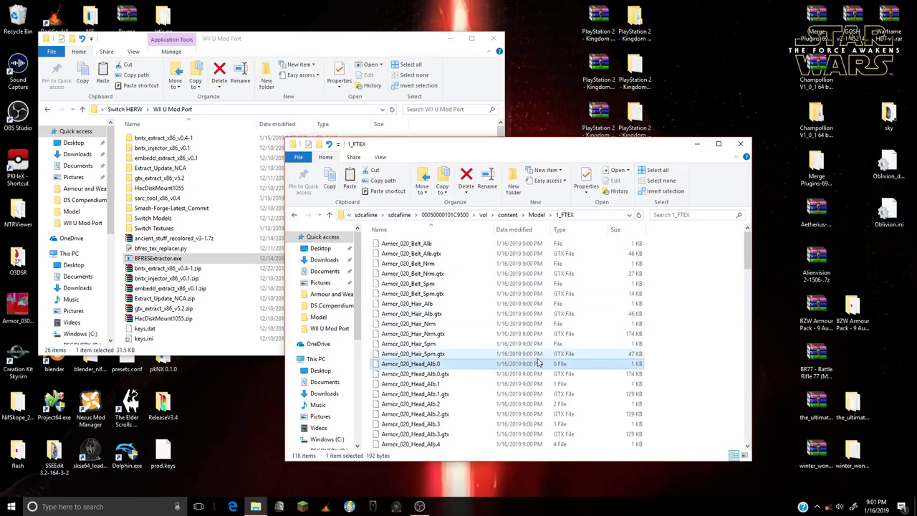
key("ctrl+a")
left_click_drag(433, 297, 172, 172)
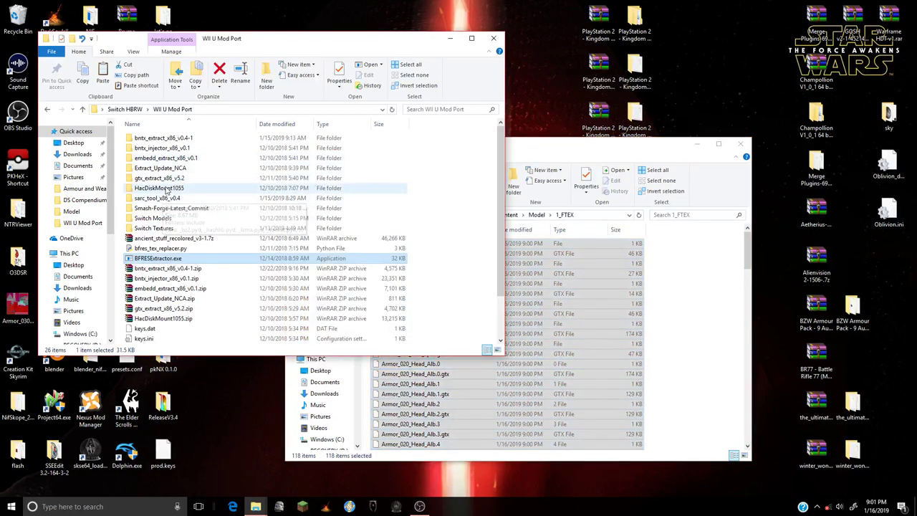
double_click(159, 178)
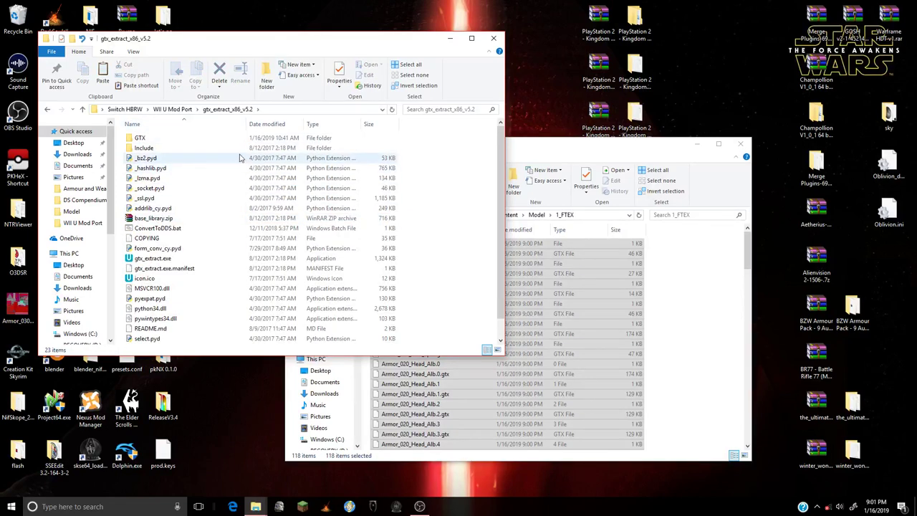
left_click(204, 142)
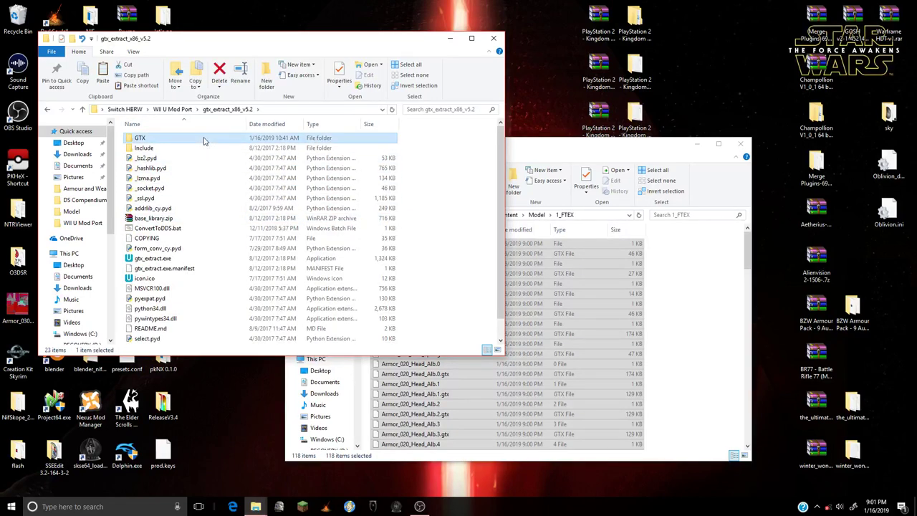
double_click(203, 138)
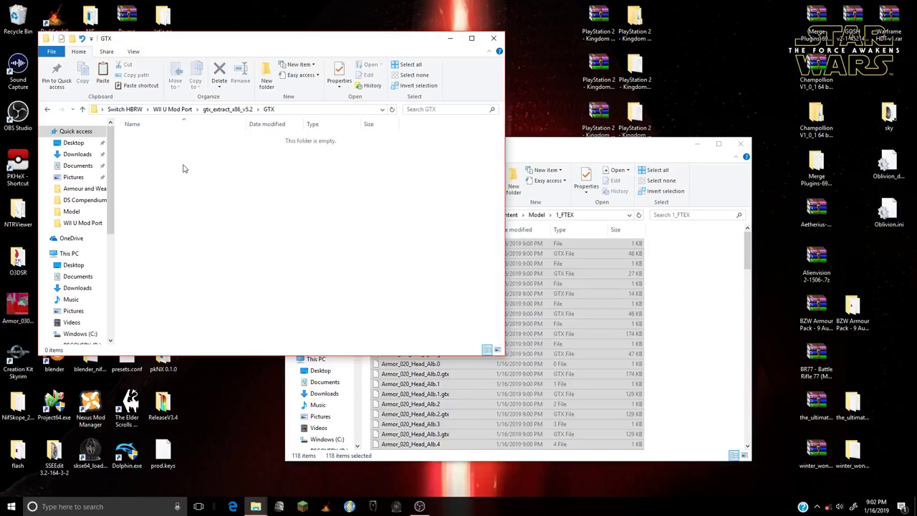
right_click(183, 165)
left_click(646, 369)
left_click_drag(646, 369, 205, 220)
left_click(604, 335)
key("ctrl+a")
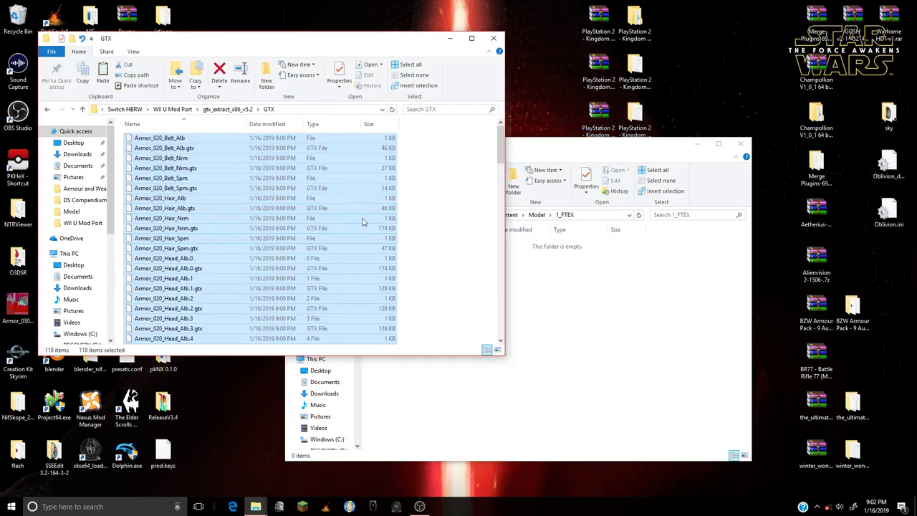
- Convert the GTX textures to DDS by running ConvertToDDS.bat in gtx_extract_x86_v5.2, then reopen the GTX folder
key("alt+Up")
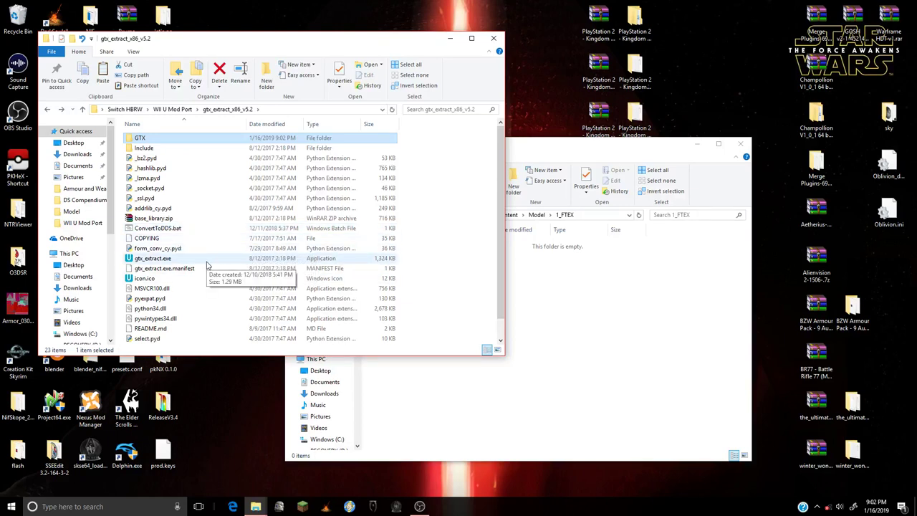
double_click(171, 228)
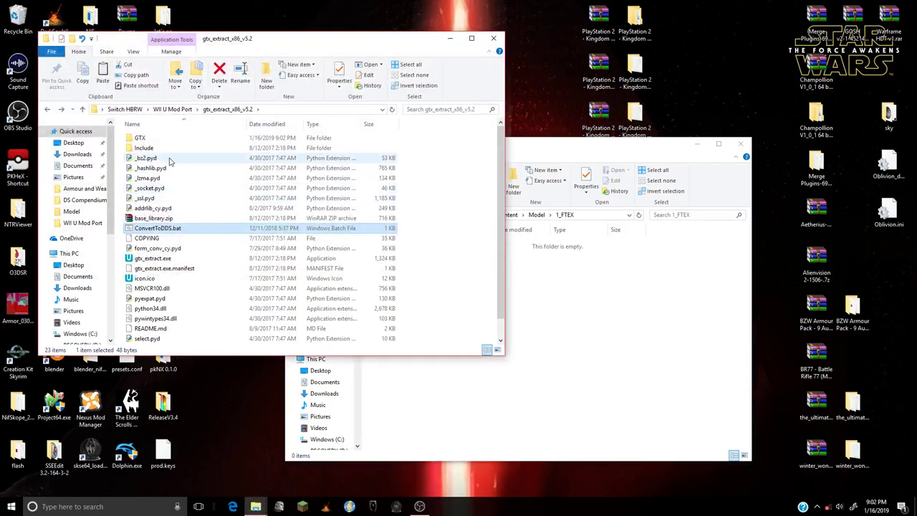
double_click(175, 138)
- Search the GTX folder for .dds and move all the matching DDS files into the 1_FTEX folder
left_click(268, 197)
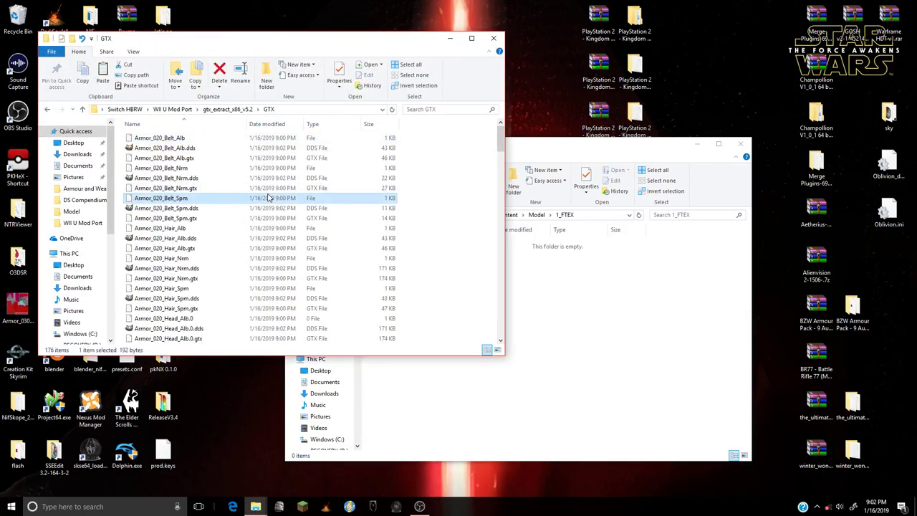
key("ctrl+a")
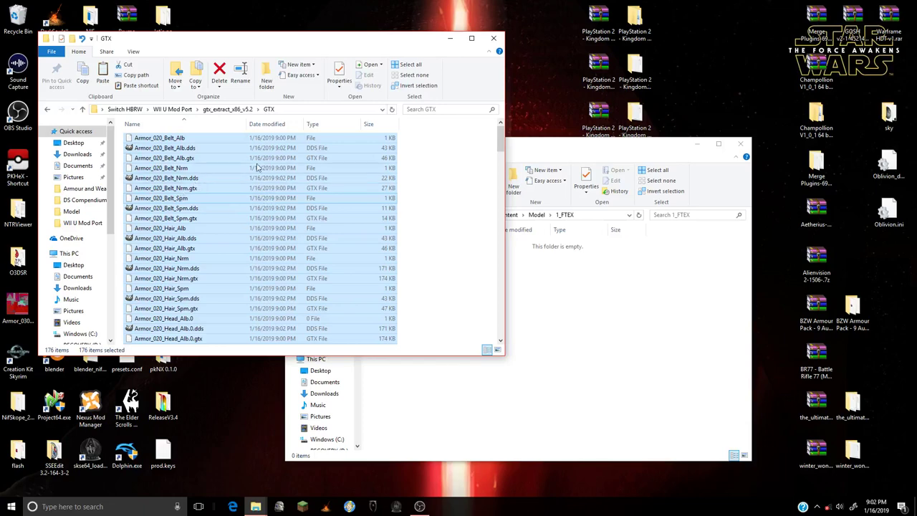
left_click(419, 154)
left_click(433, 109)
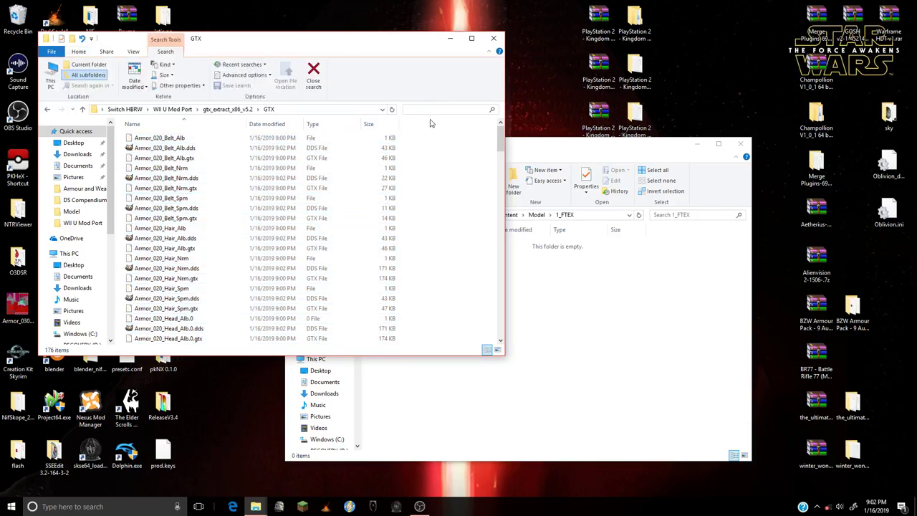
type(".ddss")
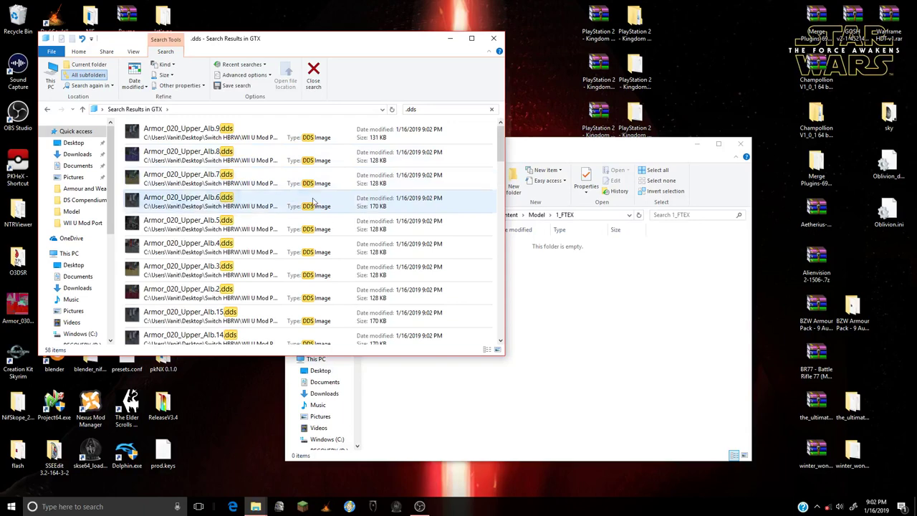
left_click(313, 201)
key("ctrl+a")
left_click_drag(313, 200, 565, 315)
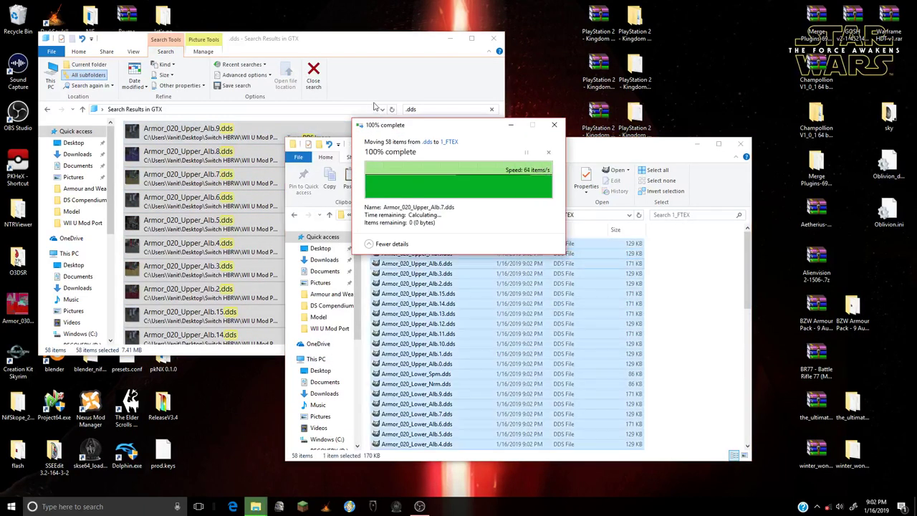
- Clear the search and delete all the remaining files from the GTX folder
left_click(491, 108)
left_click(378, 186)
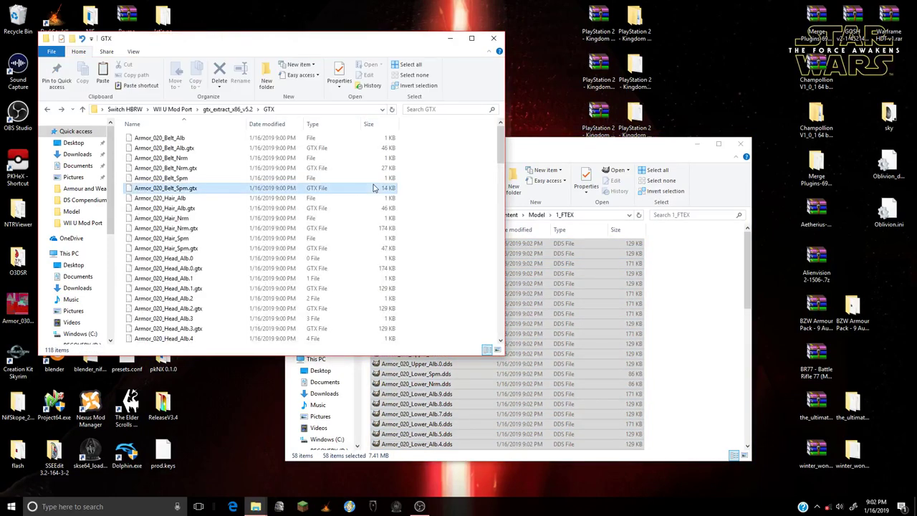
key("ctrl+a")
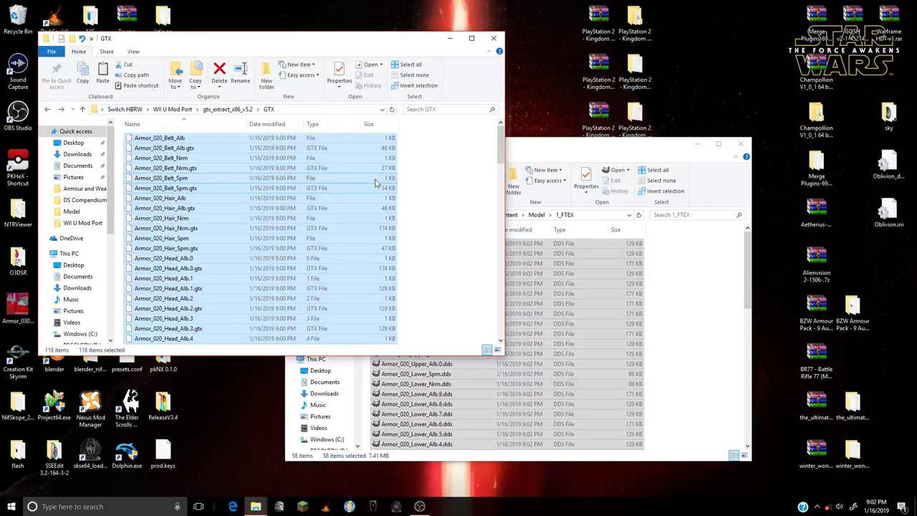
key("Delete")
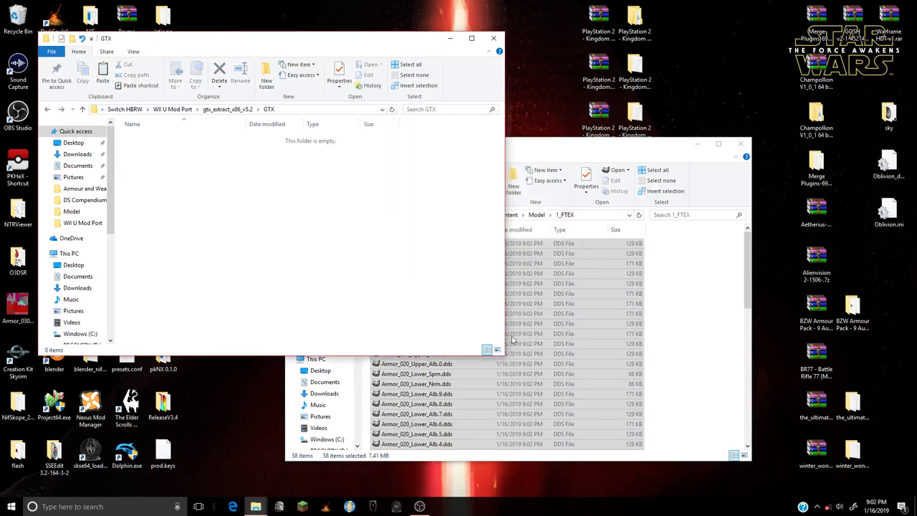
scroll(620, 380, "down", 5)
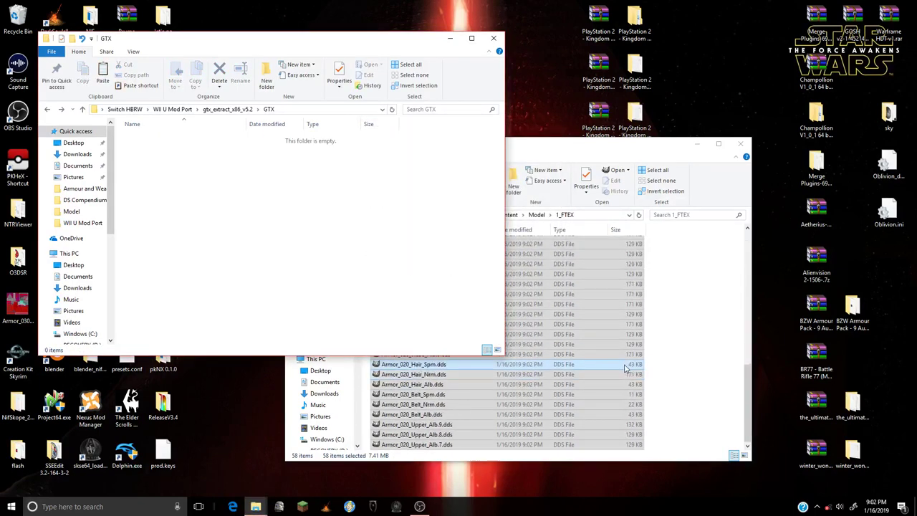
right_click(345, 302)
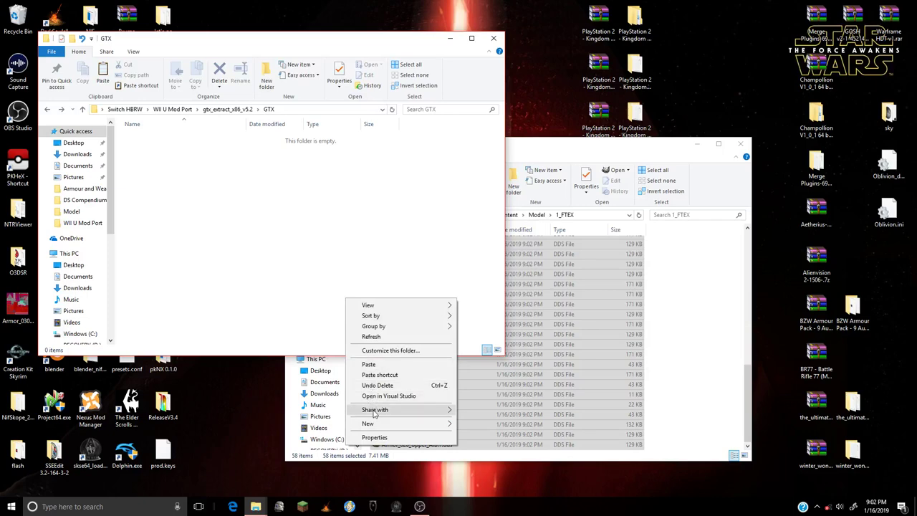
left_click(329, 264)
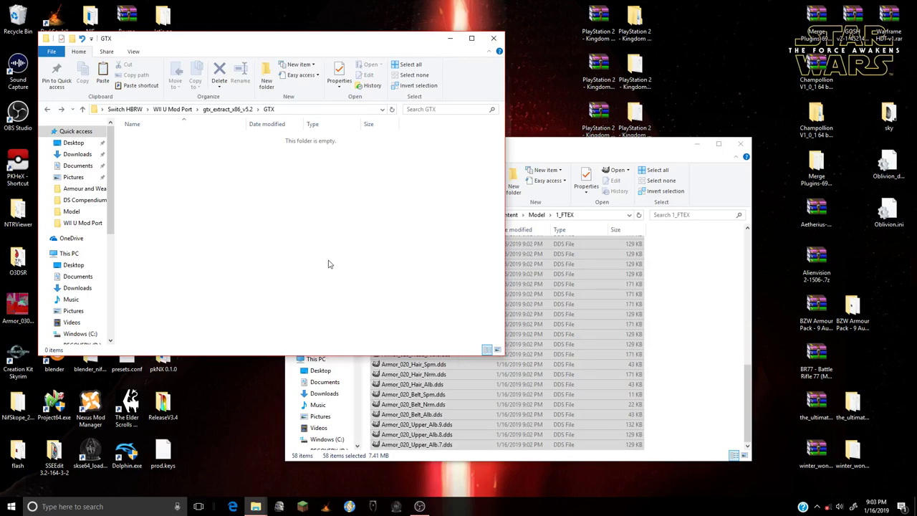
left_click(651, 307)
left_click(258, 244)
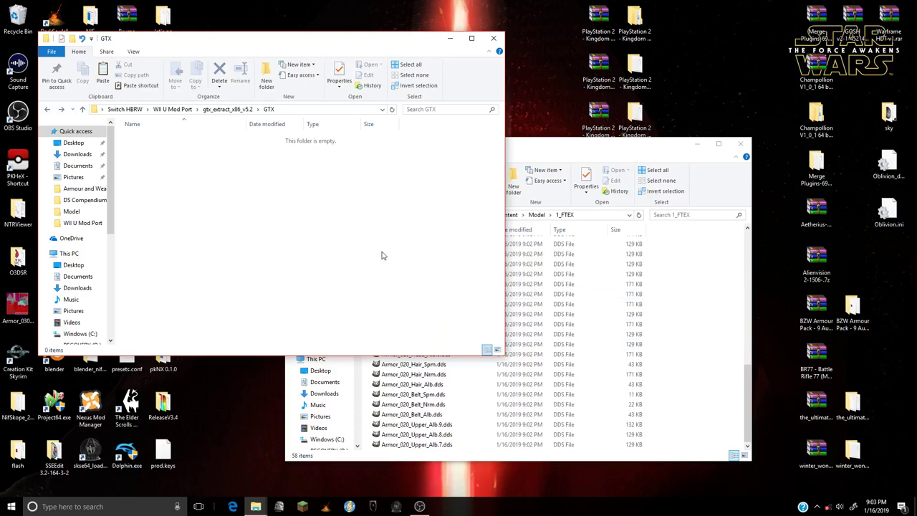
- Open the switch folder inside Model in one window and the embedd_extract_x86_v0.1 folder in the other, arranged side by side
left_click(50, 108)
left_click(672, 288)
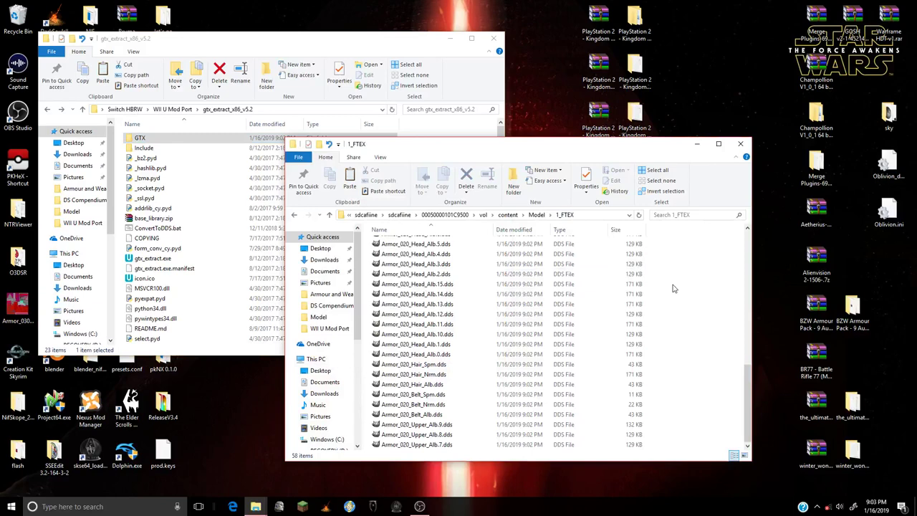
key("BackSpace")
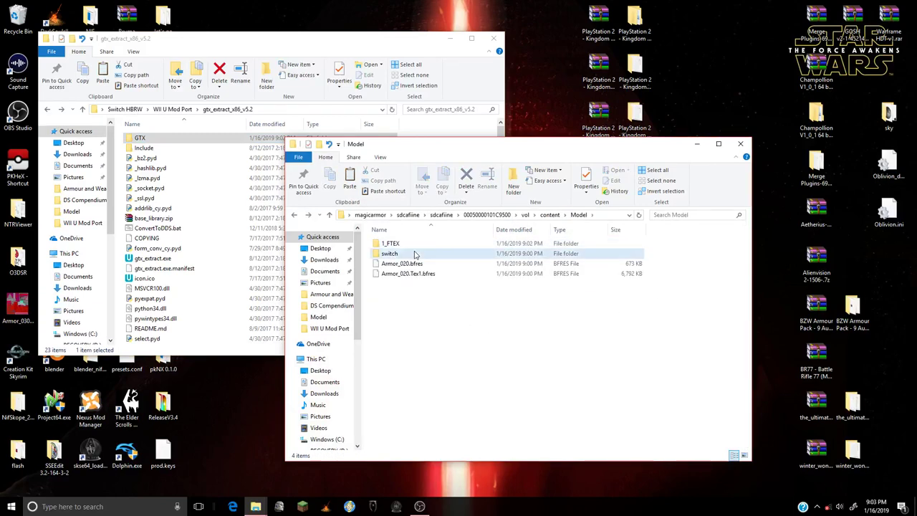
double_click(408, 257)
left_click(362, 54)
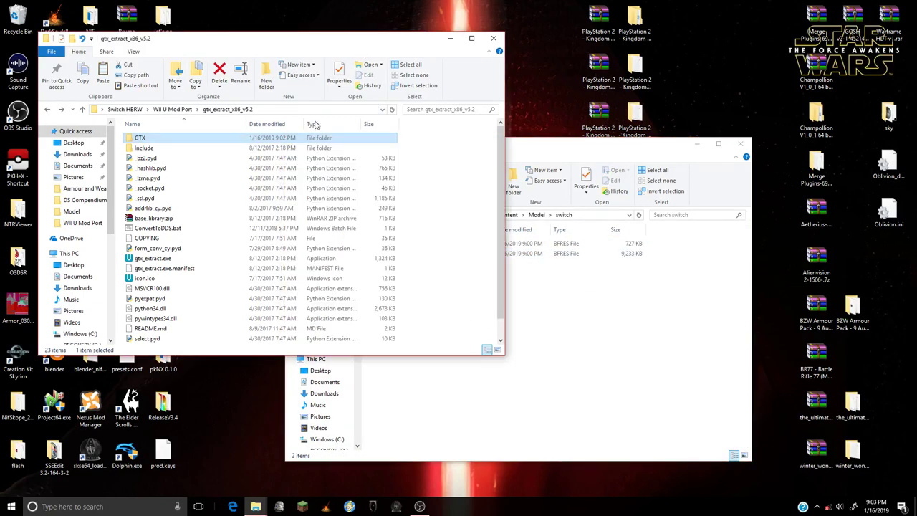
left_click(475, 209)
key("BackSpace")
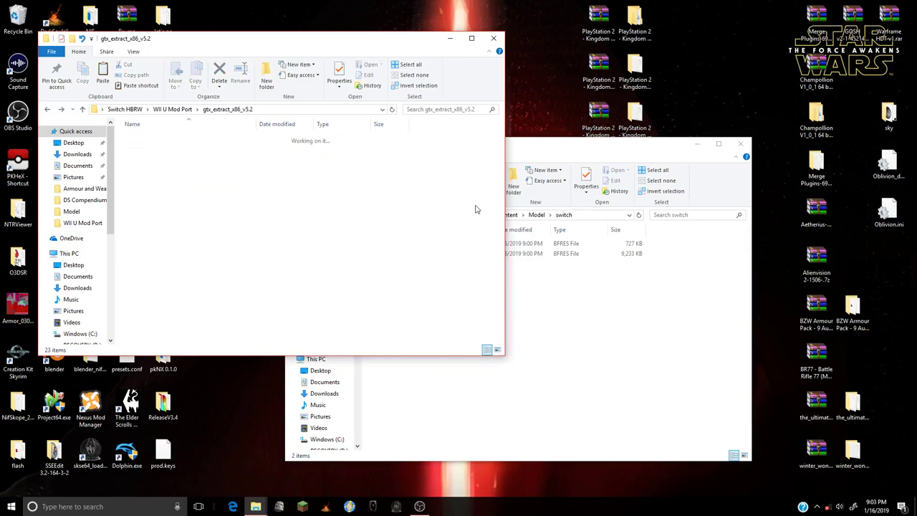
key("alt+Tab")
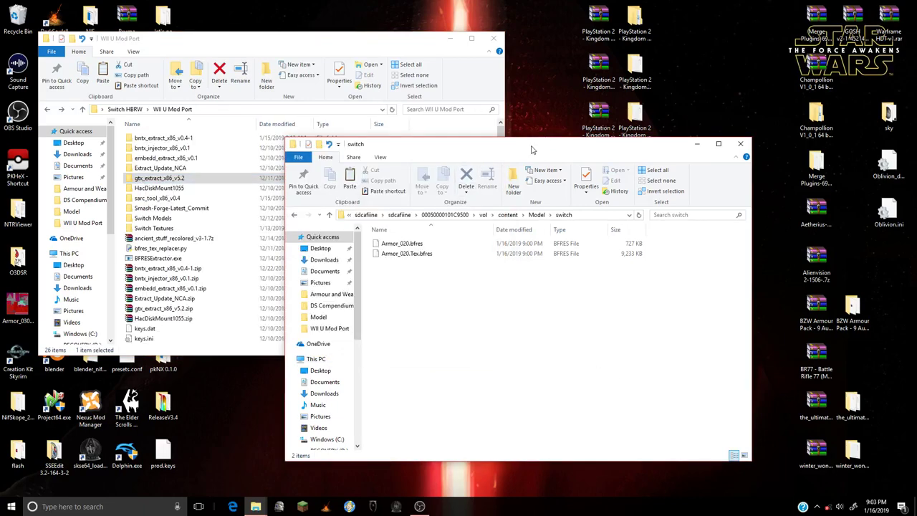
left_click_drag(531, 149, 640, 56)
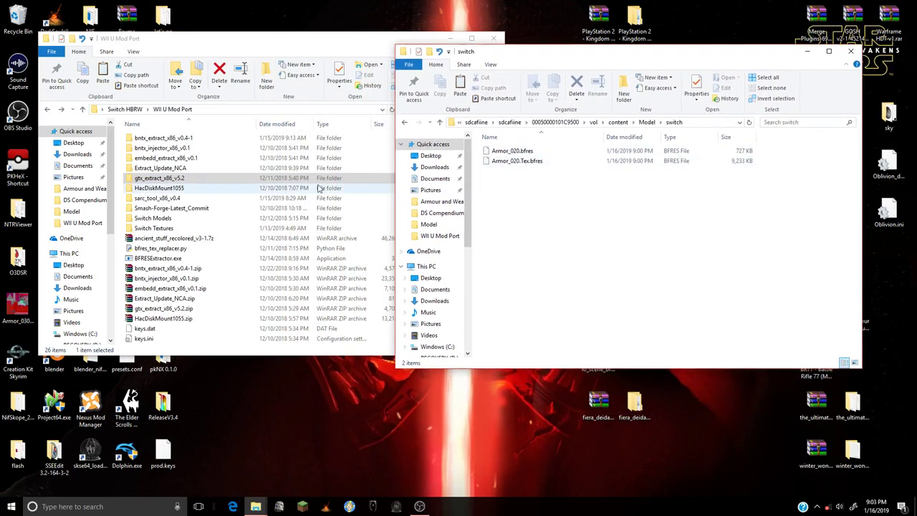
double_click(212, 161)
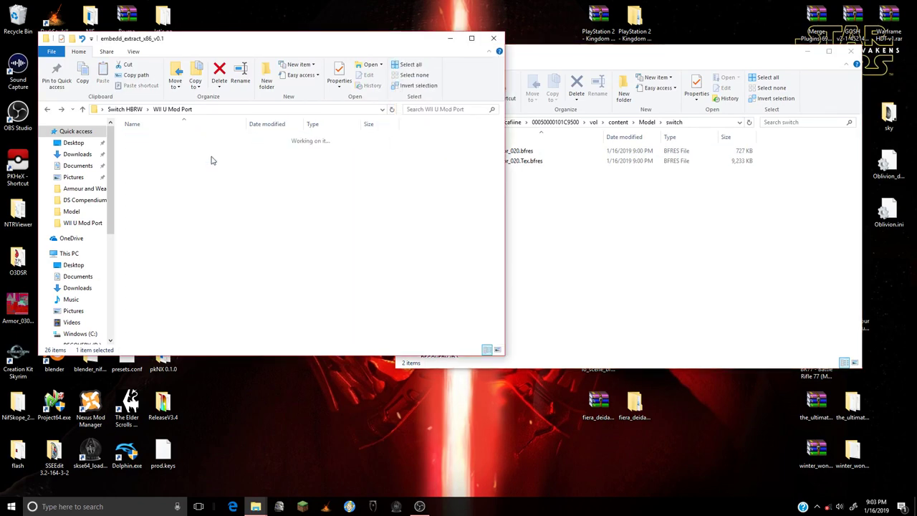
- Extract the embedded texture file from the Switch Armor_020.Tex.bfres using embedd_extract.exe
left_click(630, 179)
left_click(552, 162)
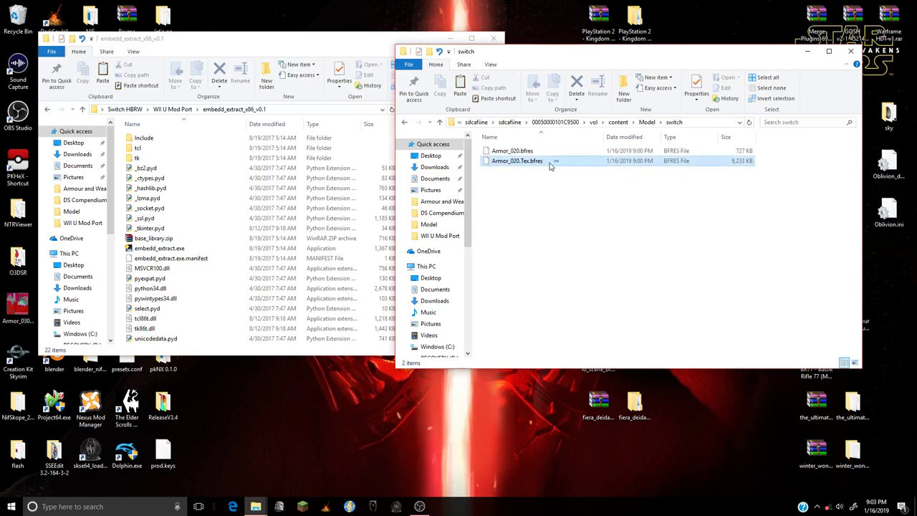
left_click_drag(515, 162, 243, 257)
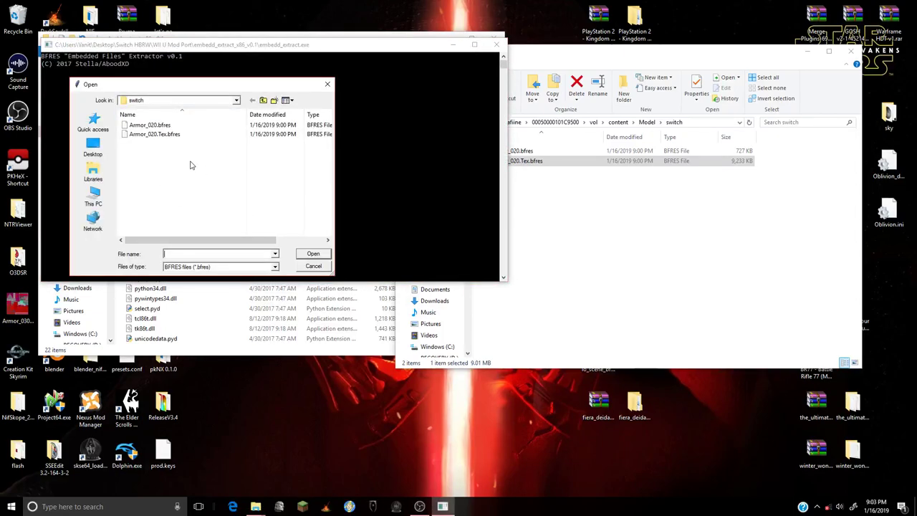
left_click(184, 135)
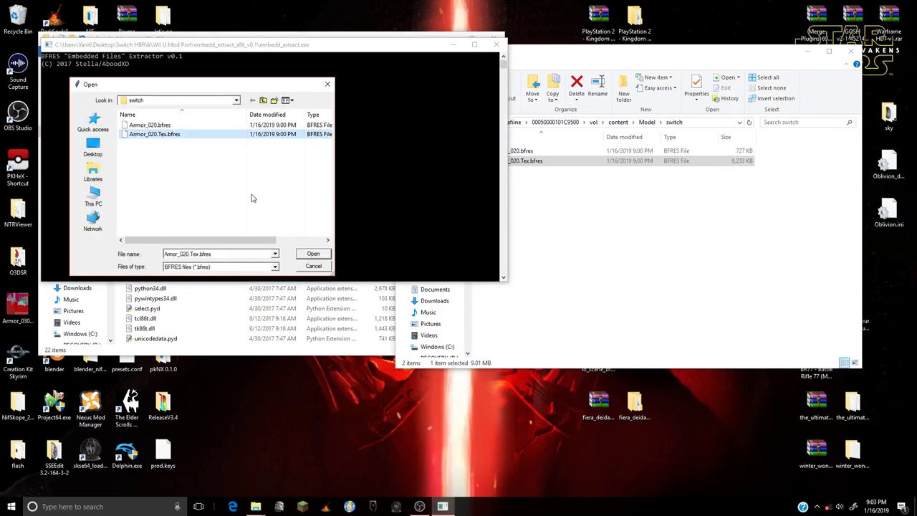
left_click(315, 254)
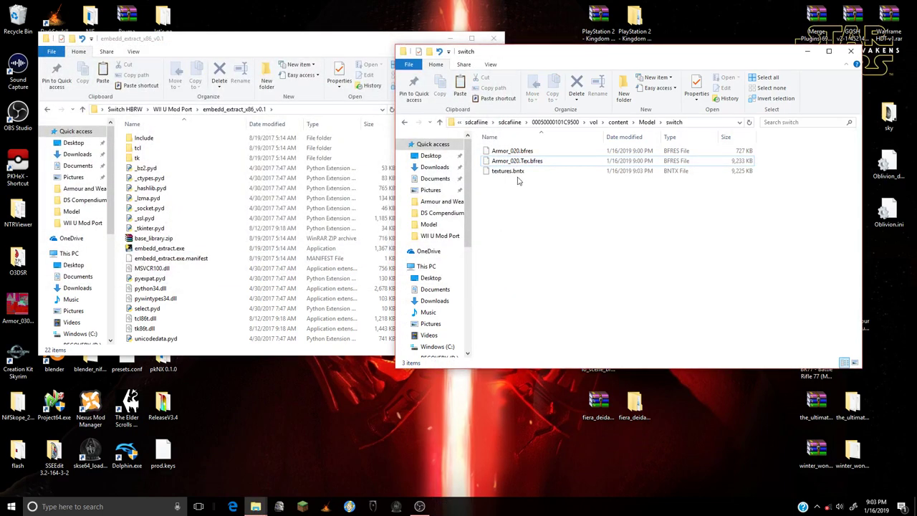
- Launch bntx_injector.exe from the bntx_injector_x86_v0.1 folder inside WII U Mod Port
left_click(266, 35)
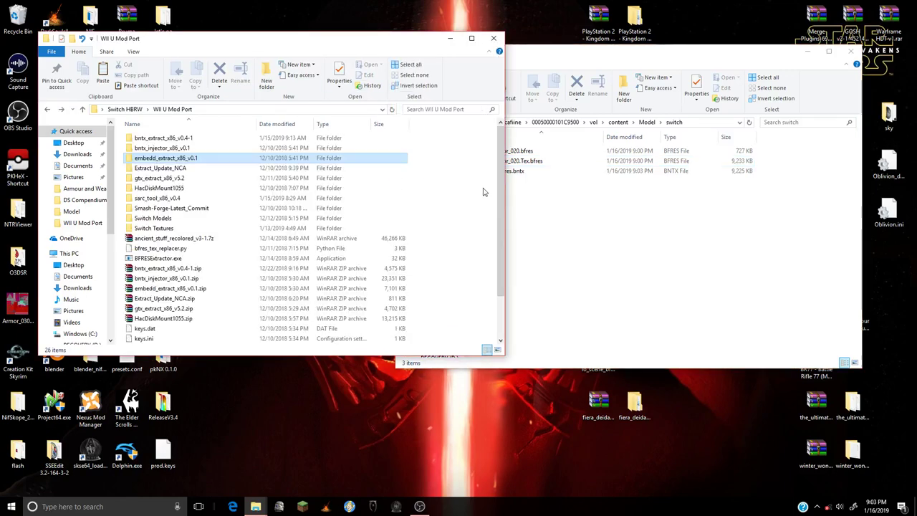
key("BackSpace")
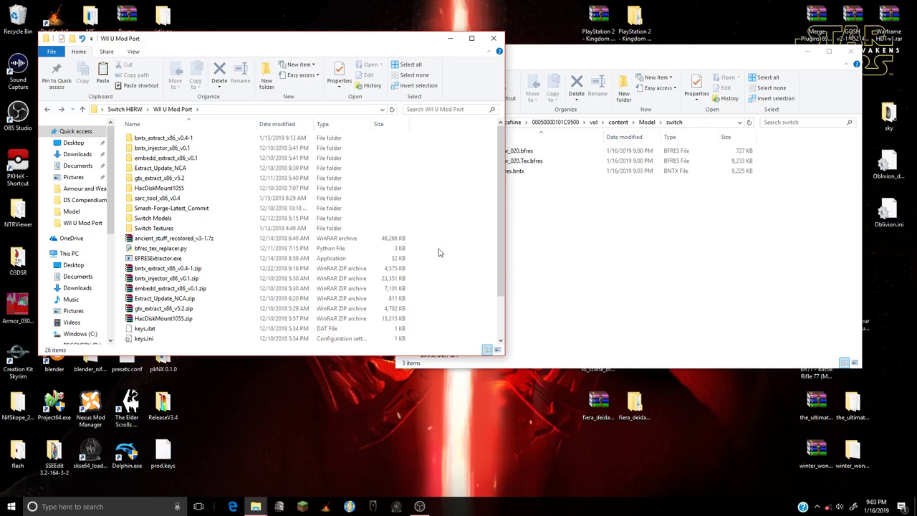
double_click(155, 149)
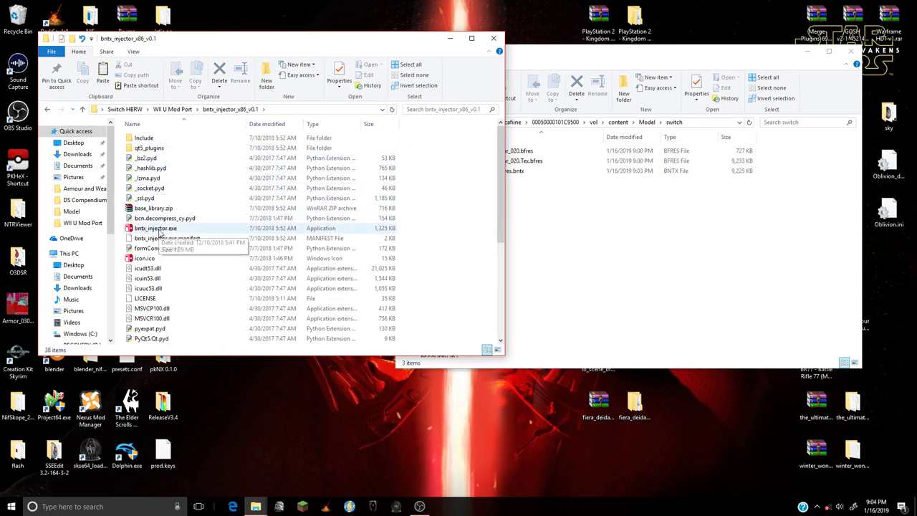
double_click(161, 229)
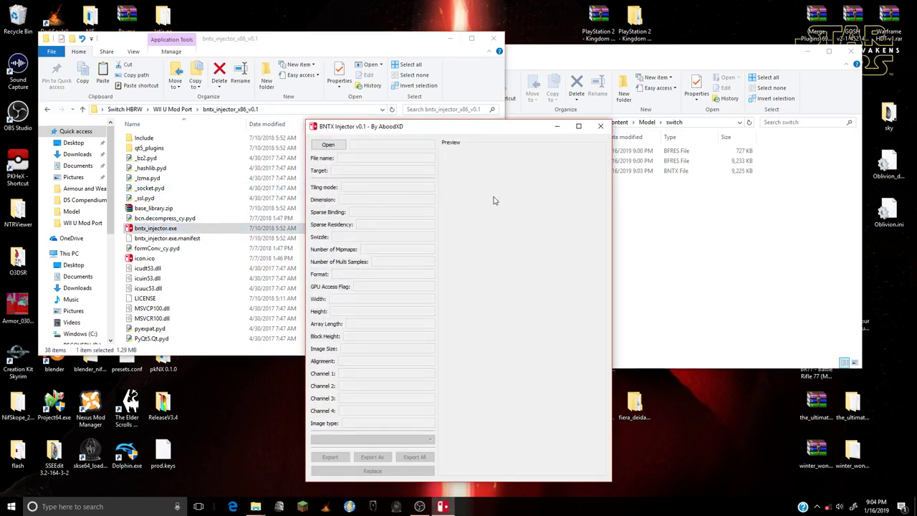
- Start opening a BNTX file and browse to the inner sdcafiine folder of magicarmor on the Desktop
left_click(327, 146)
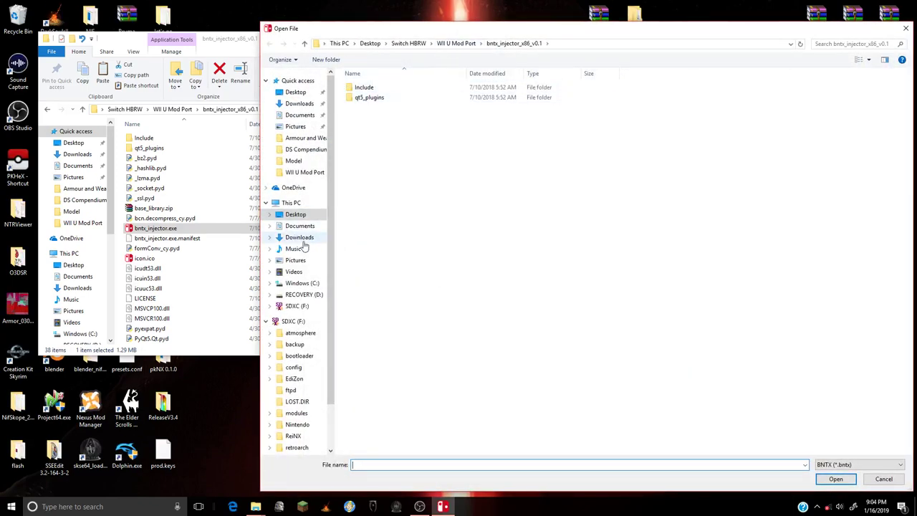
left_click(292, 205)
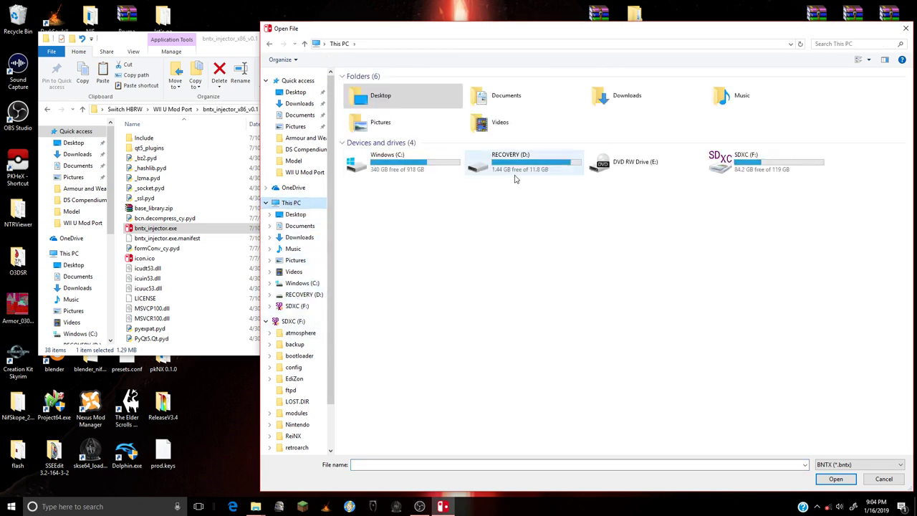
left_click(293, 214)
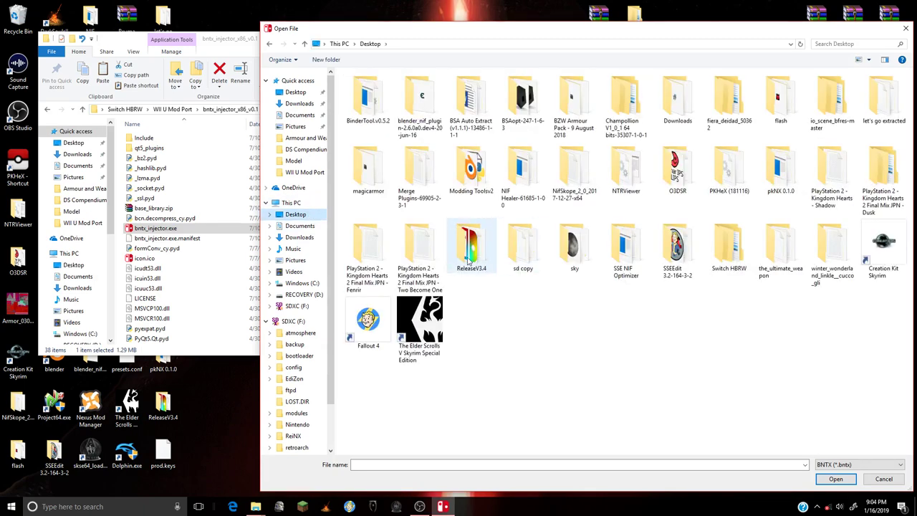
double_click(367, 168)
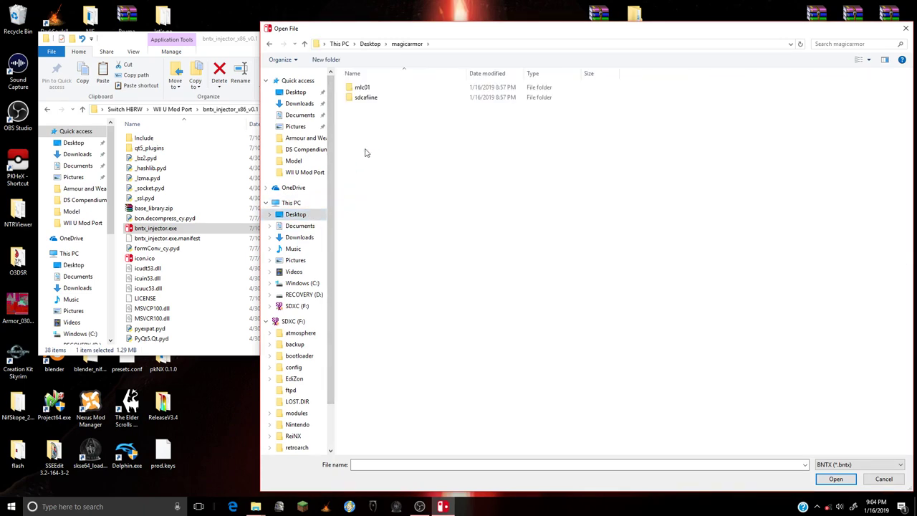
double_click(378, 100)
double_click(380, 89)
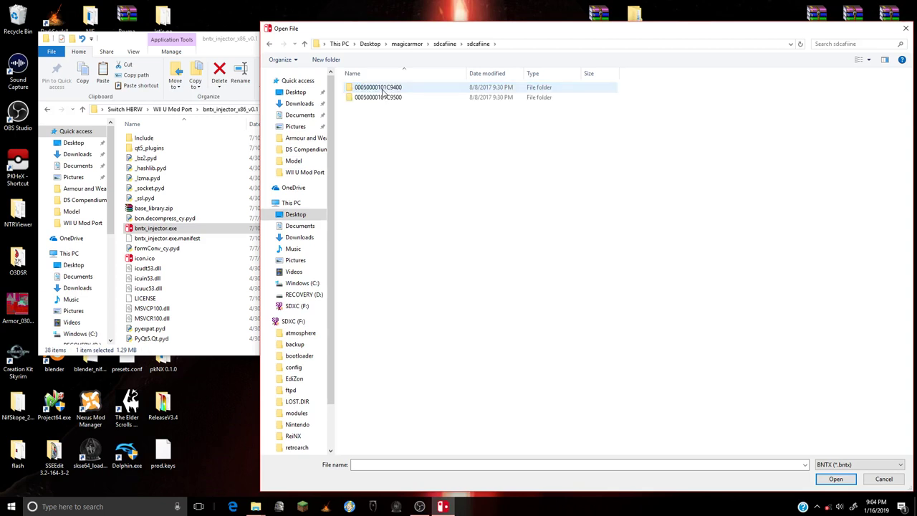
double_click(382, 88)
double_click(382, 89)
double_click(383, 90)
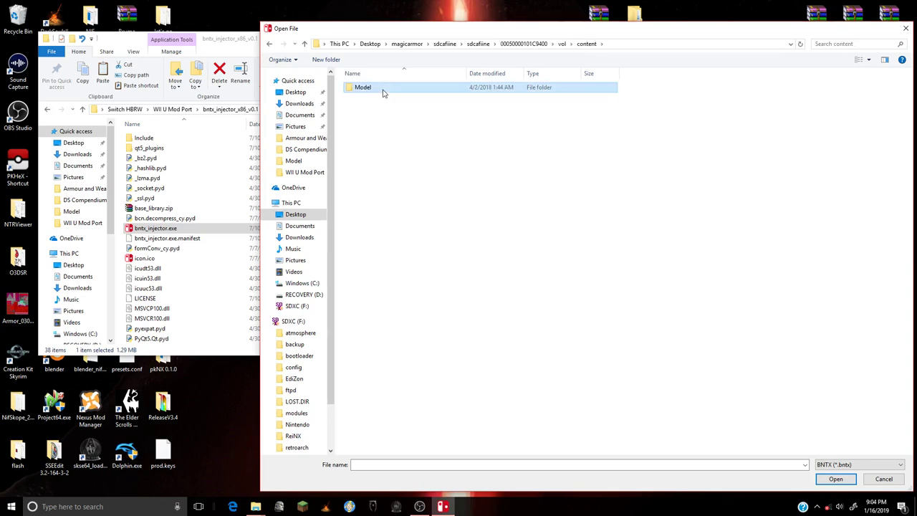
double_click(383, 91)
key("BackSpace")
key("BackSpace")
key("BackSpace")
key("BackSpace")
key("BackSpace")
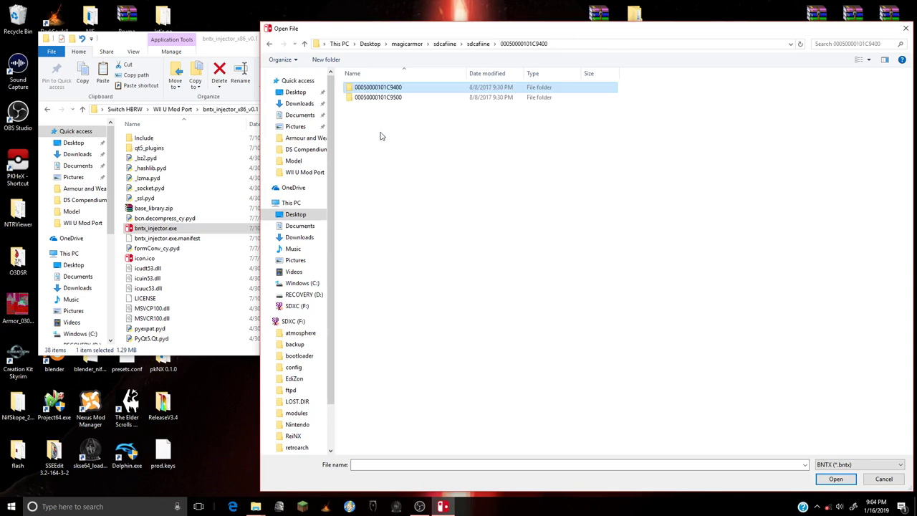
double_click(387, 88)
double_click(390, 97)
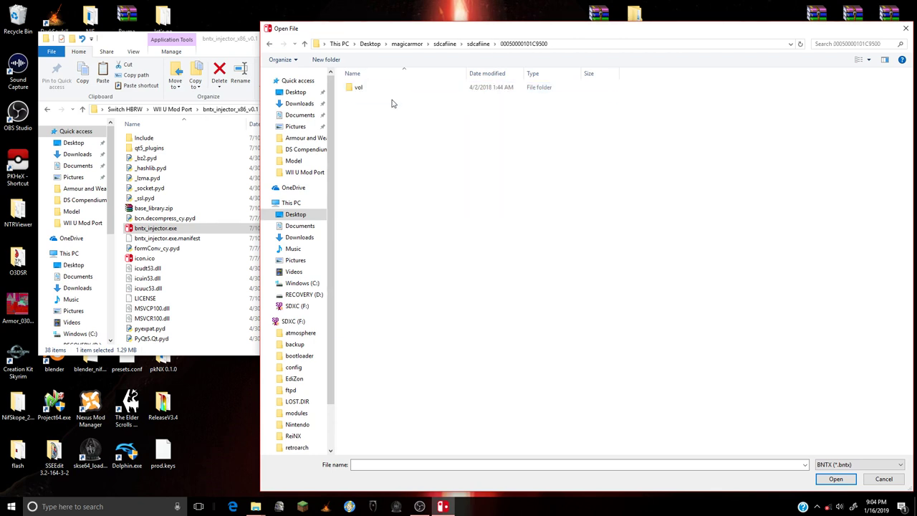
double_click(395, 89)
double_click(396, 89)
double_click(395, 89)
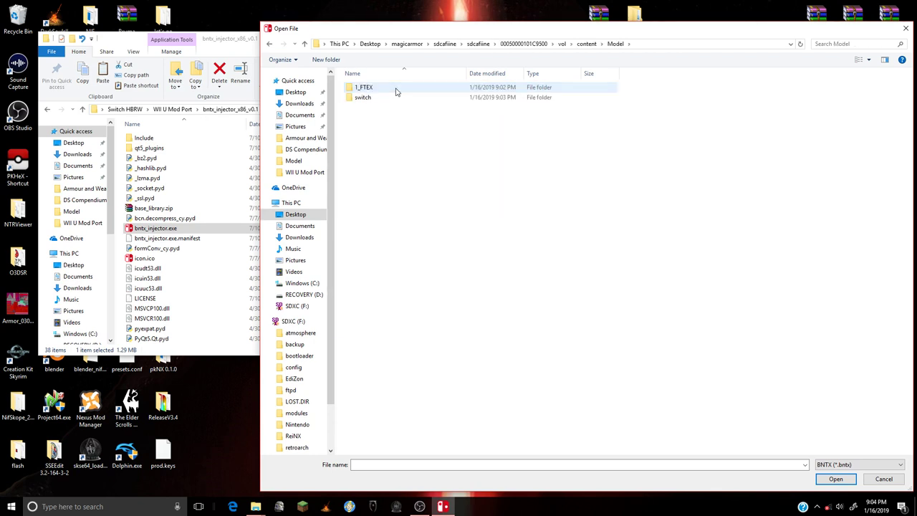
double_click(399, 96)
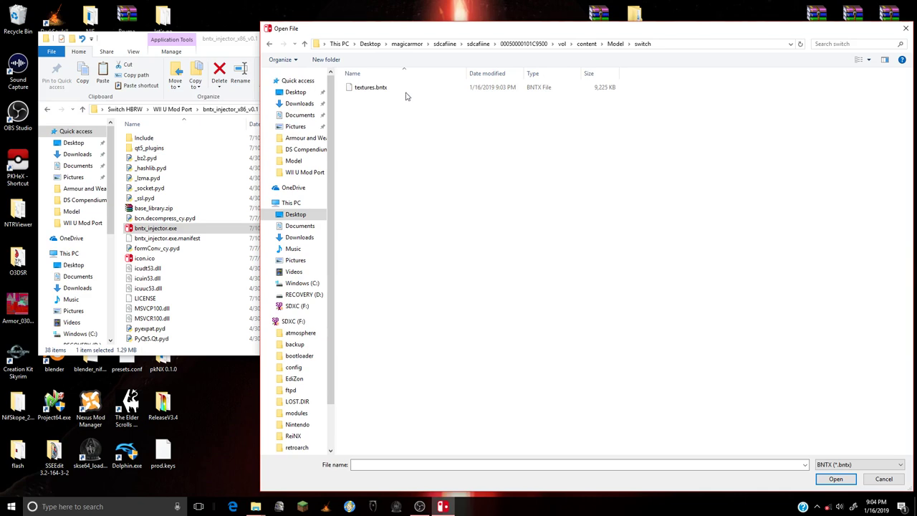
left_click(408, 92)
double_click(408, 92)
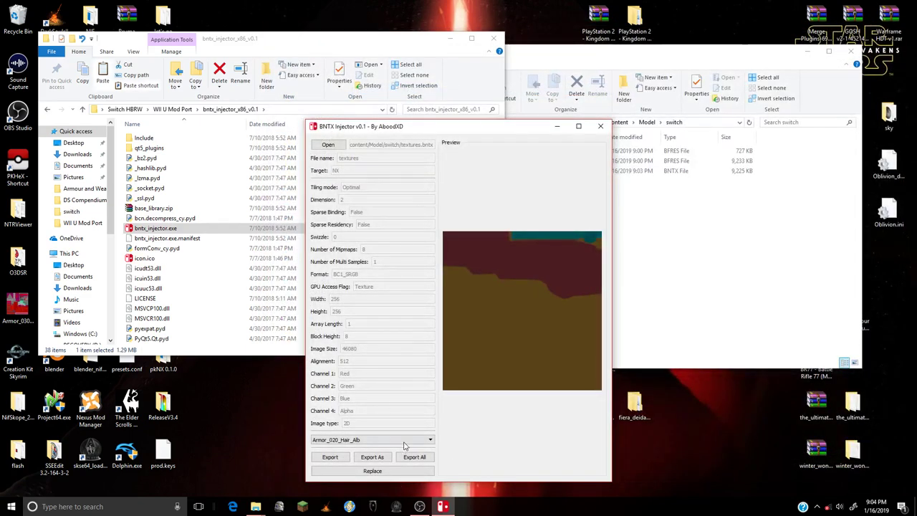
- Look through the list of textures contained in textures.bntx, leaving Armor_020_Hair_Alb selected
left_click(404, 442)
scroll(398, 468, "down", 3)
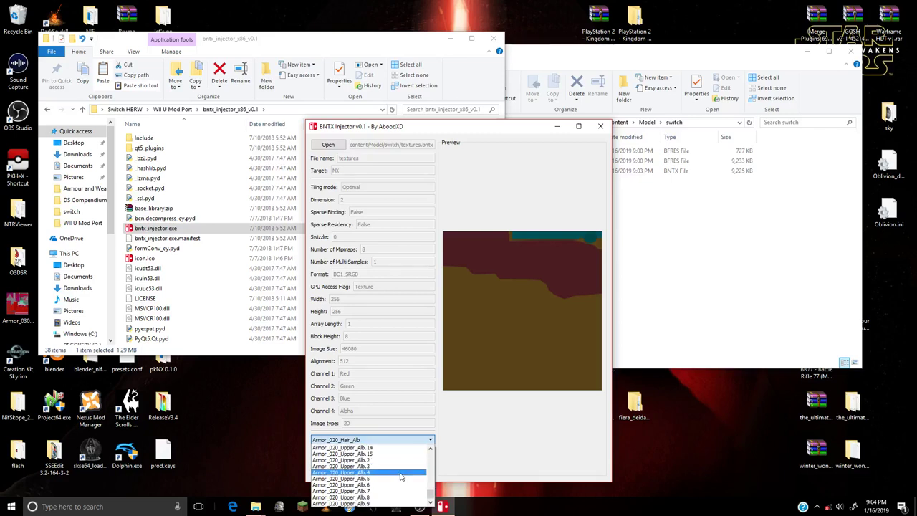
scroll(400, 472, "up", 6)
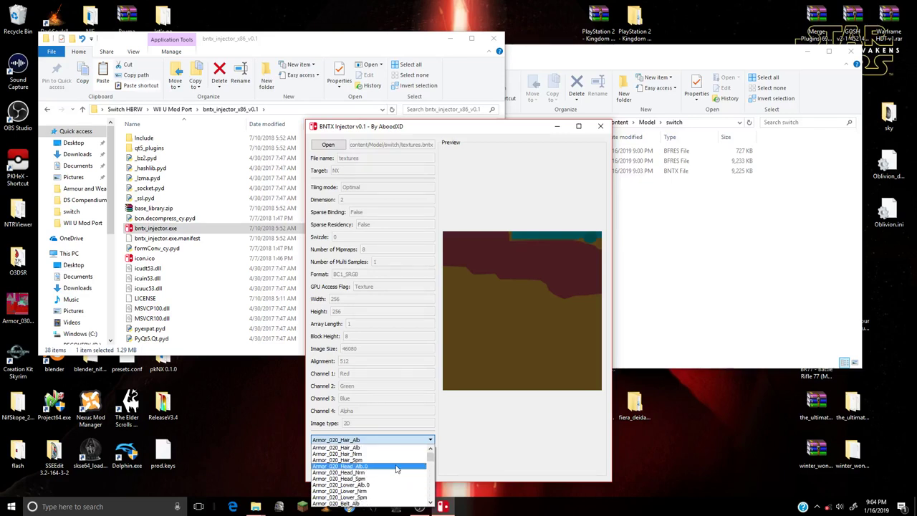
left_click(469, 184)
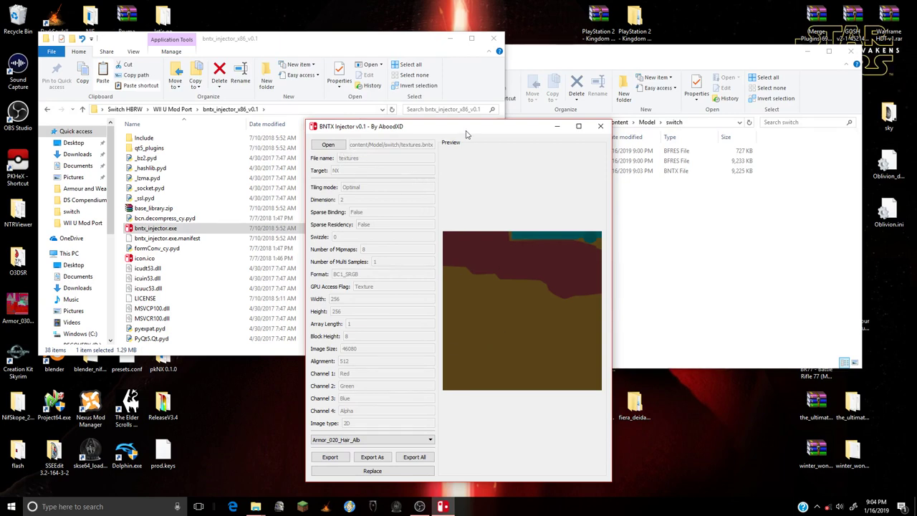
left_click_drag(465, 134, 443, 47)
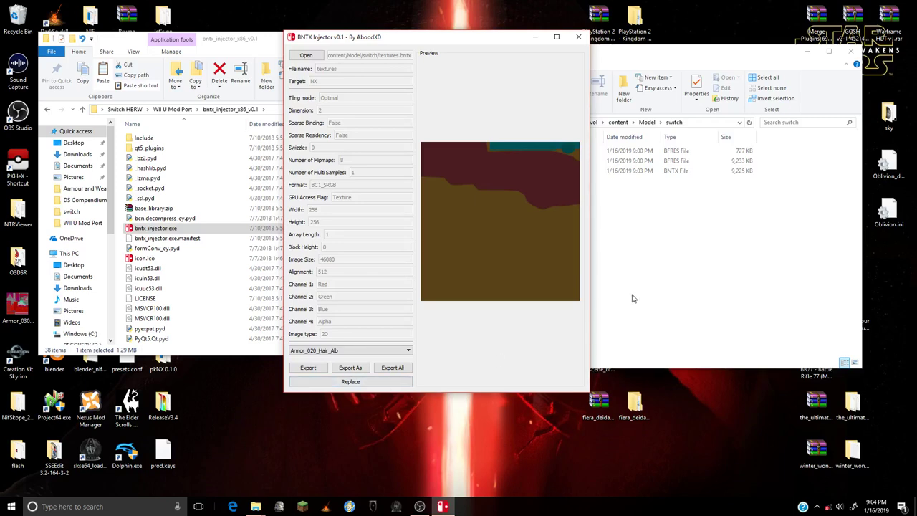
- Replace the Armor_020_Hair_Alb texture with Armor_020_Hair_Alb.dds from the Model\1_FTEX folder, keeping the default import options
left_click(350, 382)
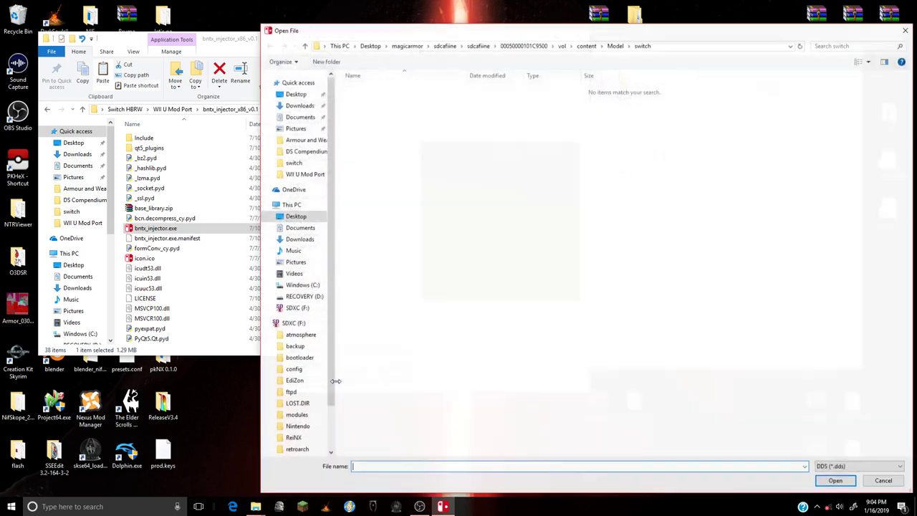
left_click(610, 45)
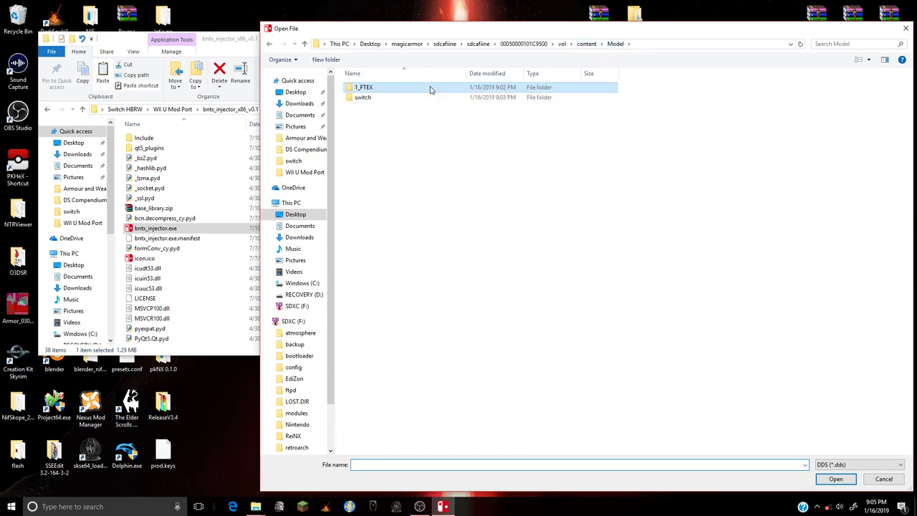
double_click(431, 87)
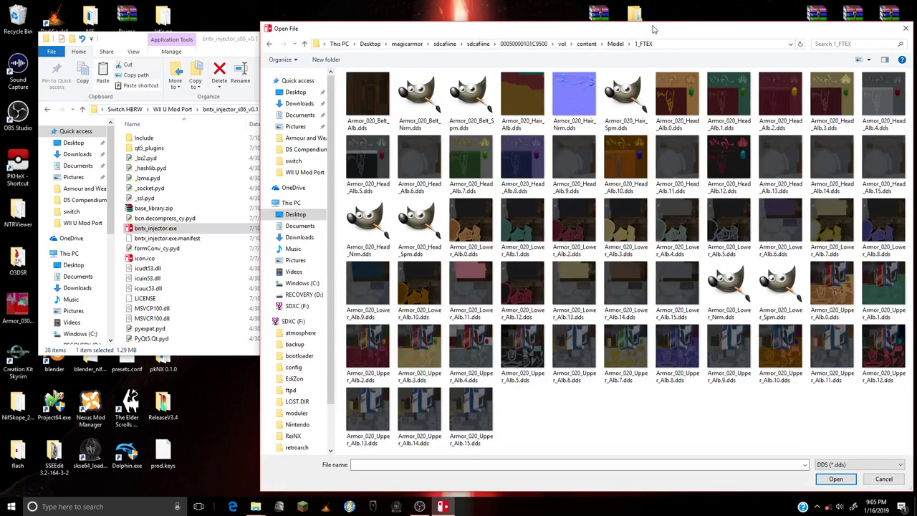
left_click_drag(653, 29, 553, 24)
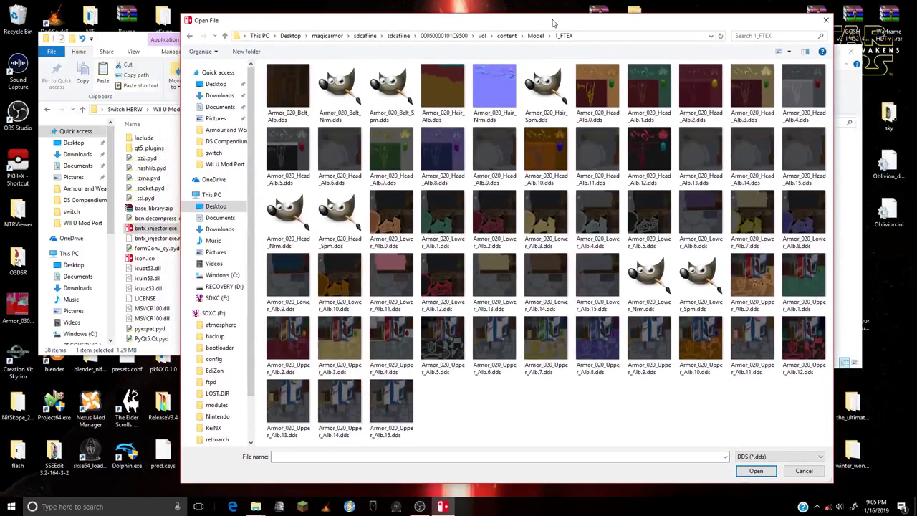
left_click(442, 95)
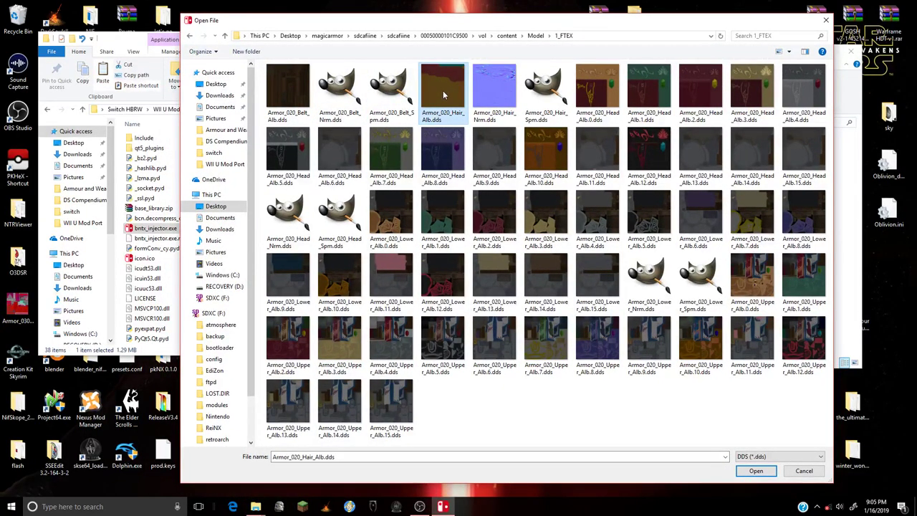
double_click(443, 108)
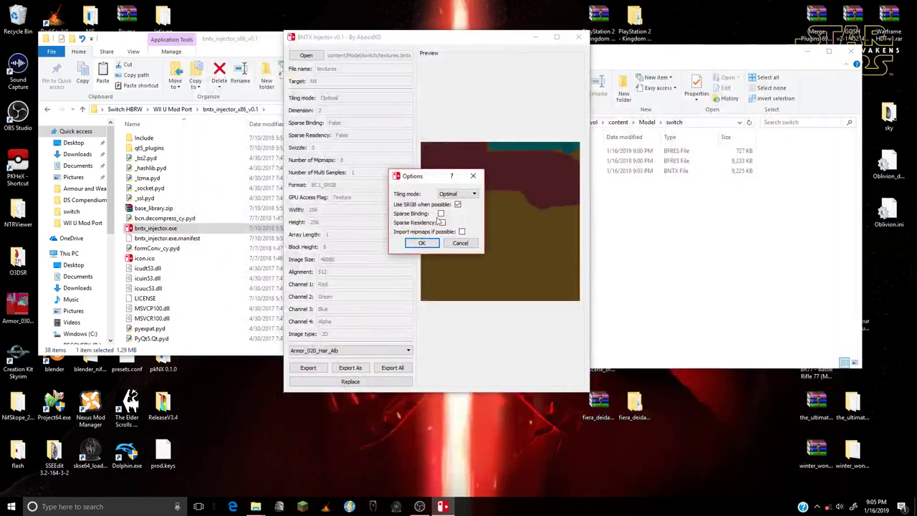
left_click(422, 243)
- Replace the Armor_020_Hair_Nrm and Armor_020_Hair_Spm textures with their matching DDS files from 1_FTEX, using the default import options
left_click_drag(439, 40, 160, 39)
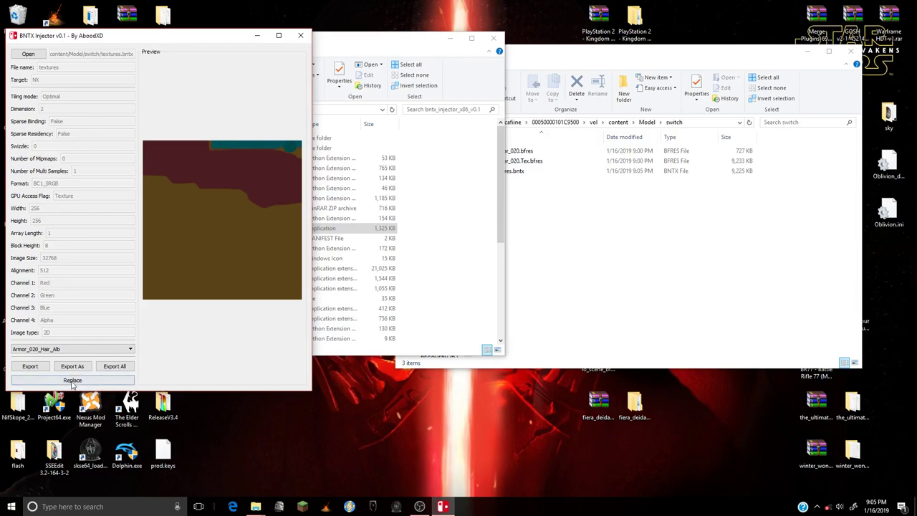
scroll(76, 352, "down", 1)
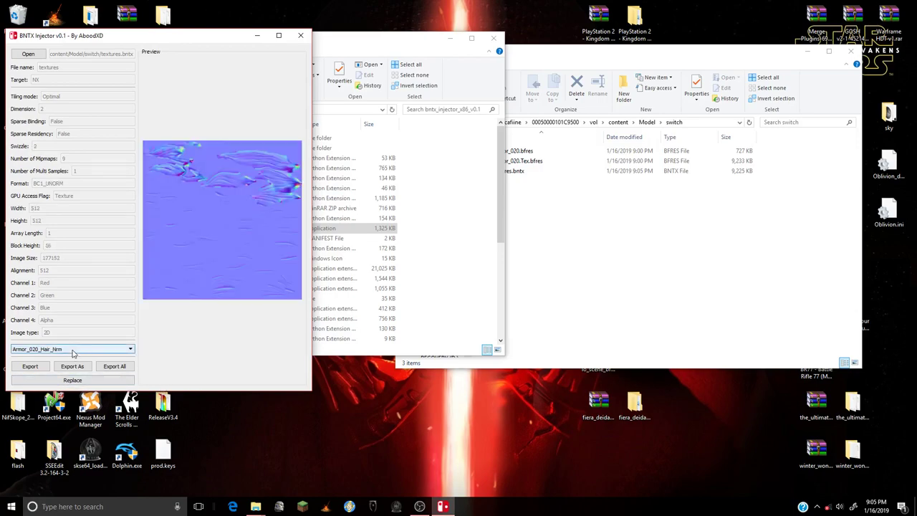
left_click(72, 381)
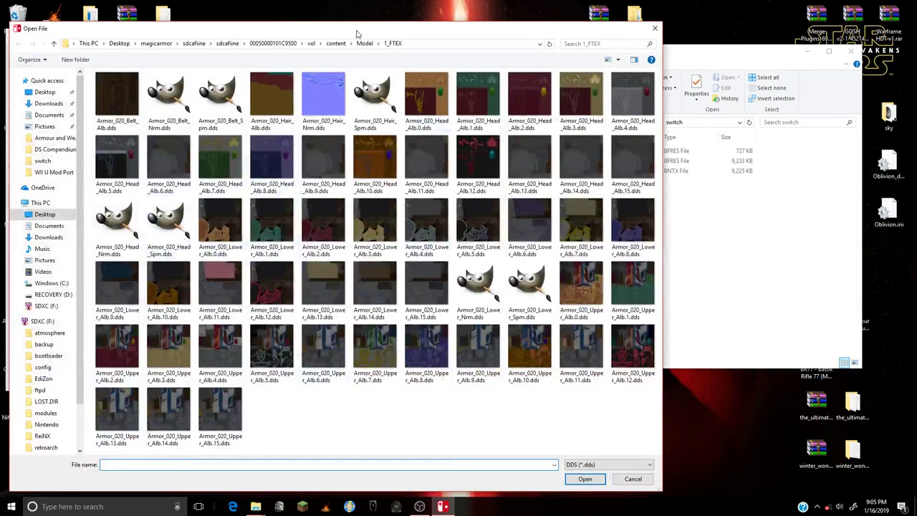
left_click_drag(357, 33, 603, 21)
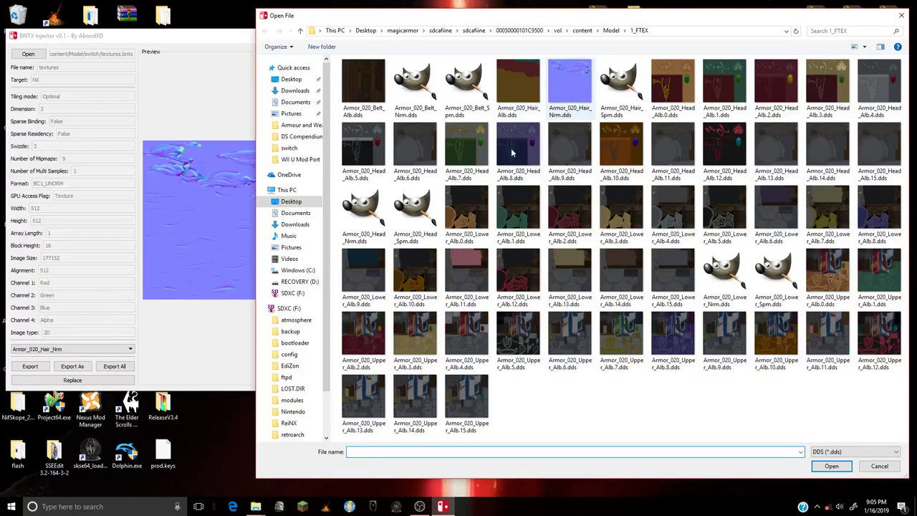
double_click(563, 74)
scroll(126, 349, "down", 1)
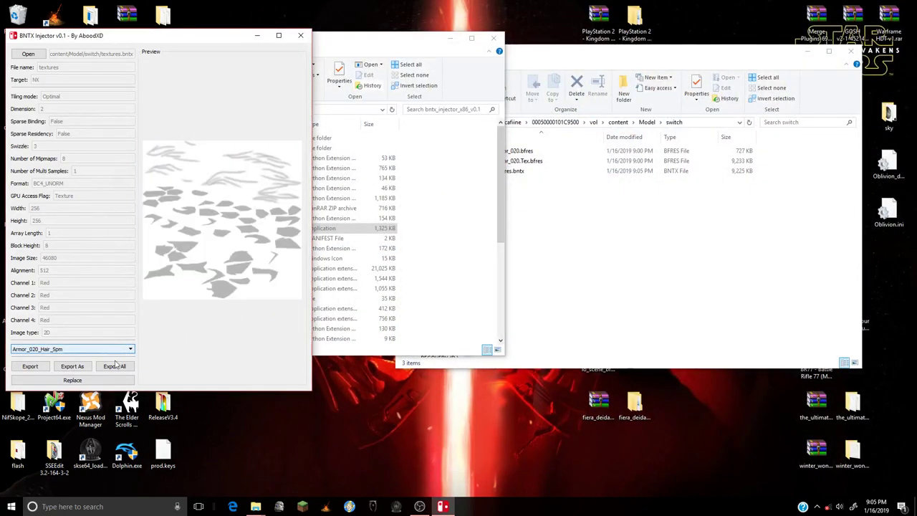
left_click(101, 380)
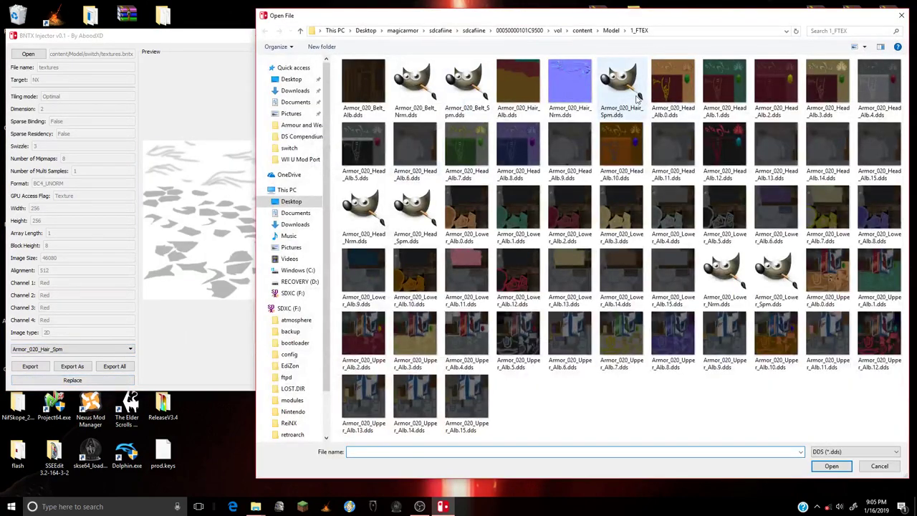
left_click(621, 88)
key("Return")
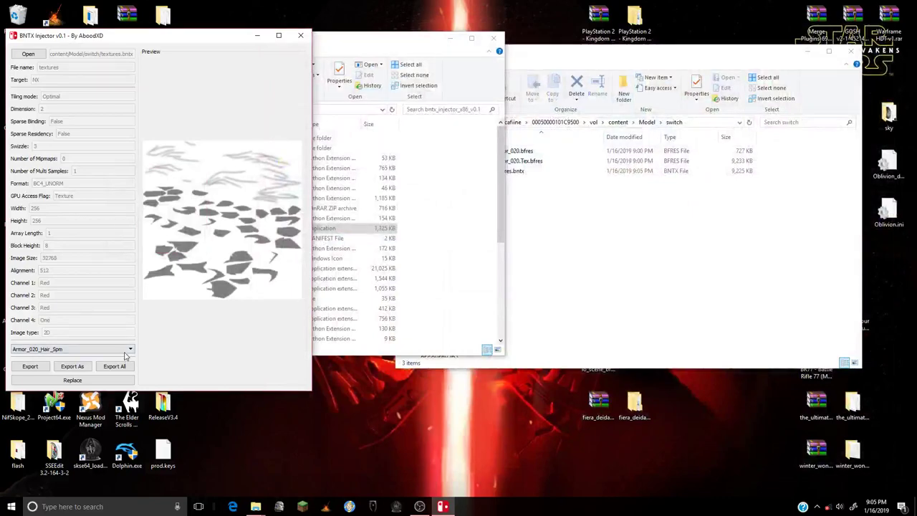
- Replace the Armor_020_Head_Alb.0 texture with Armor_020_Head_Alb.0.dds, accepting the default import options
scroll(124, 355, "down", 1)
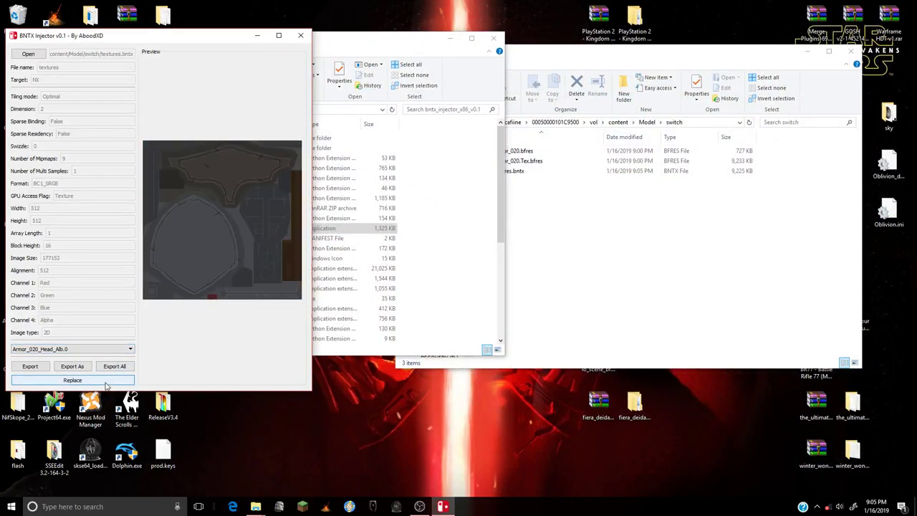
left_click(107, 381)
double_click(672, 87)
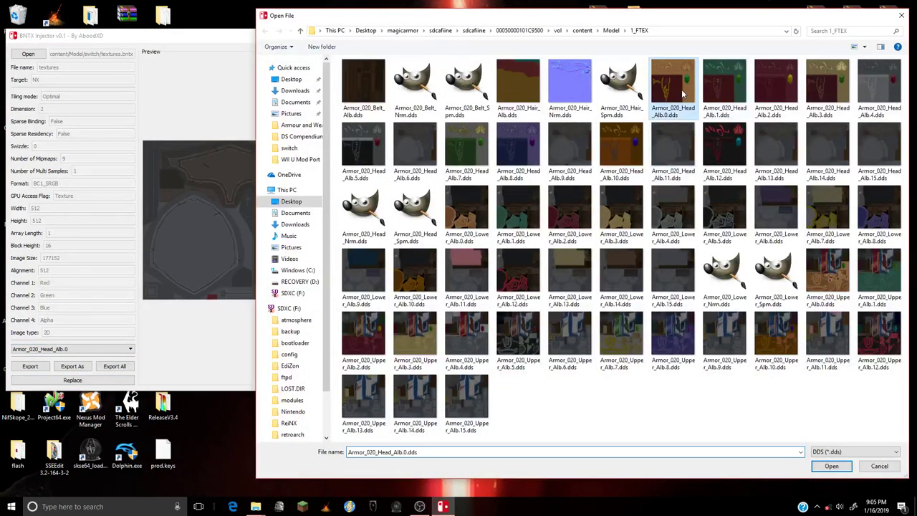
key("Return")
- Replace the Armor_020_Head_Nrm and Armor_020_Head_Spm textures with Armor_020_Head_Nrm.dds and Armor_020_Head_Spm.dds, using the default import options
scroll(129, 352, "down", 1)
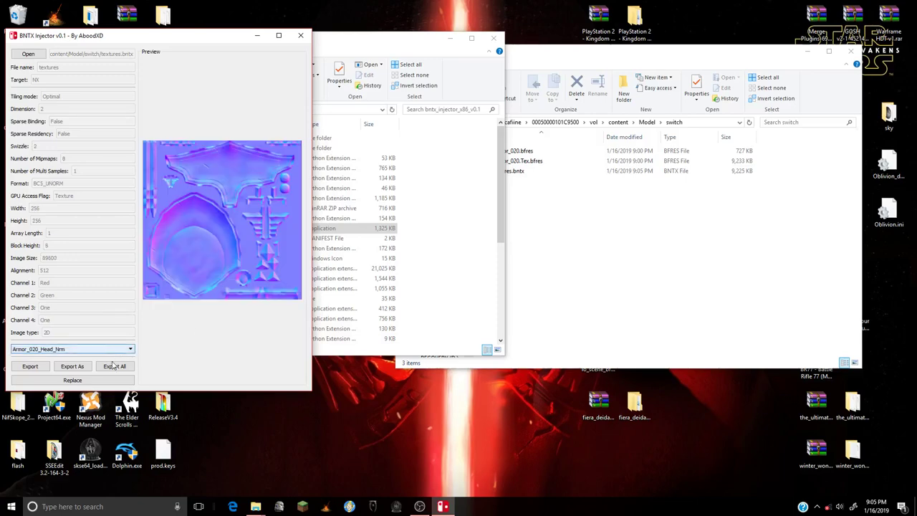
left_click(111, 380)
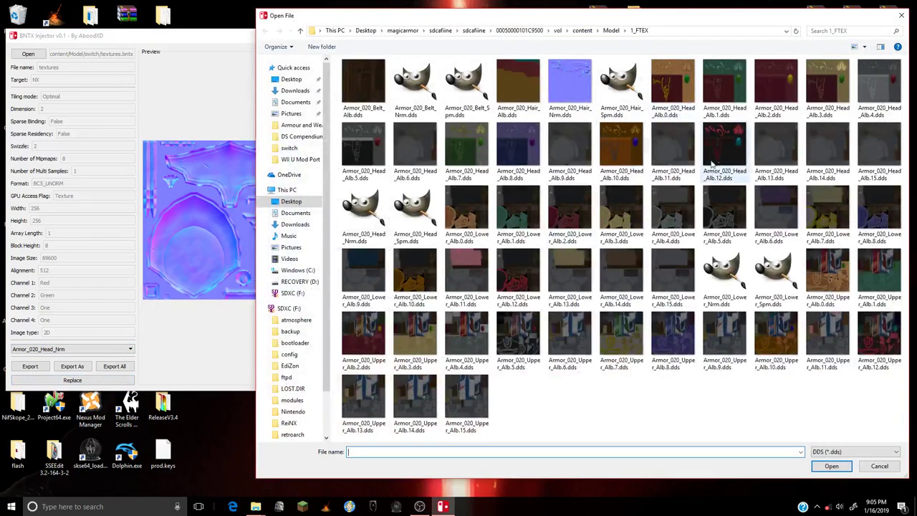
left_click(378, 209)
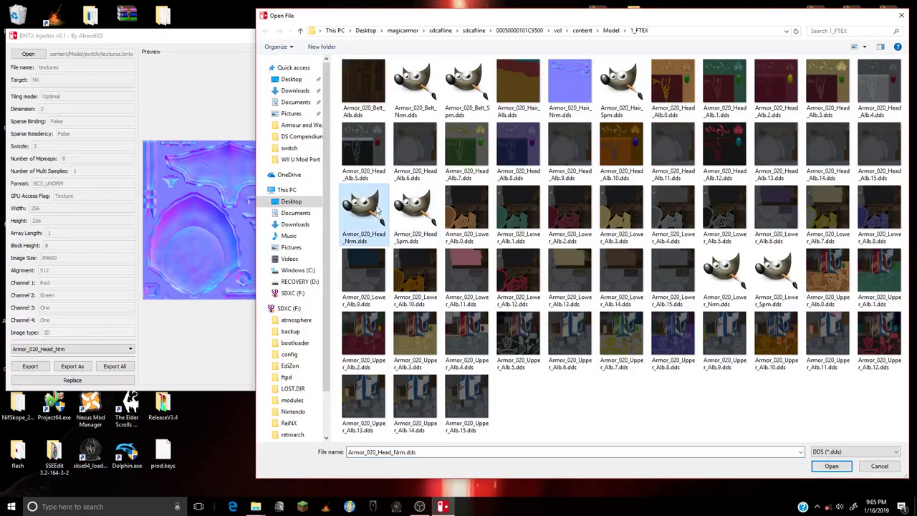
double_click(378, 209)
key("Return")
scroll(105, 349, "down", 1)
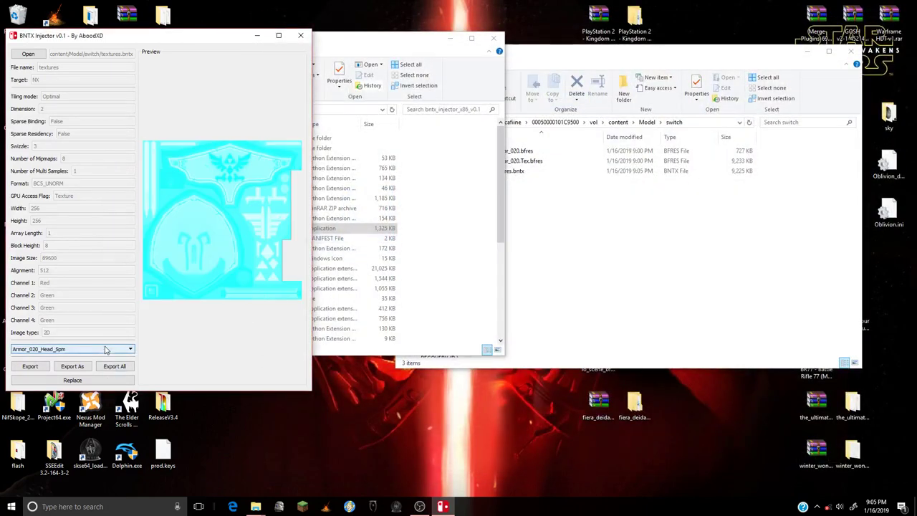
left_click(73, 380)
left_click(411, 207)
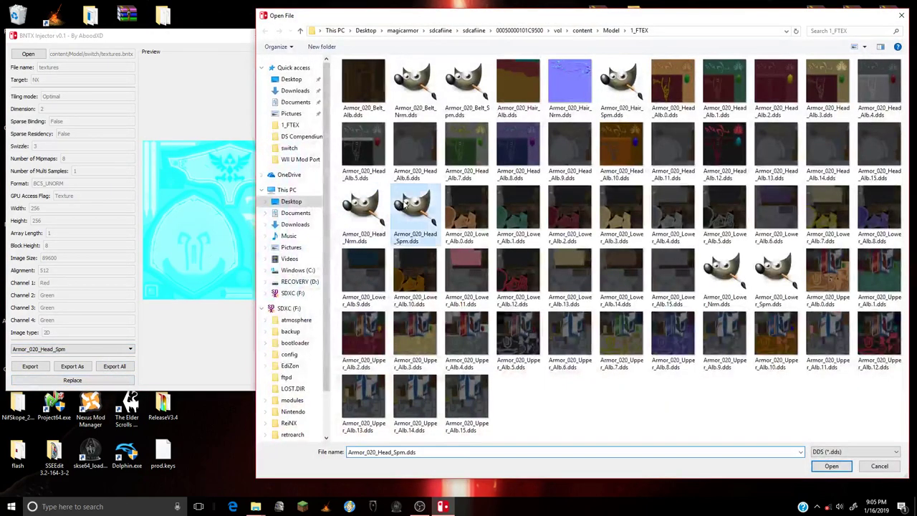
double_click(406, 205)
- Replace the Armor_020_Lower_Alb.0 texture with Armor_020_Lower_Alb.0.dds from the 1_FTEX folder
scroll(96, 348, "down", 1)
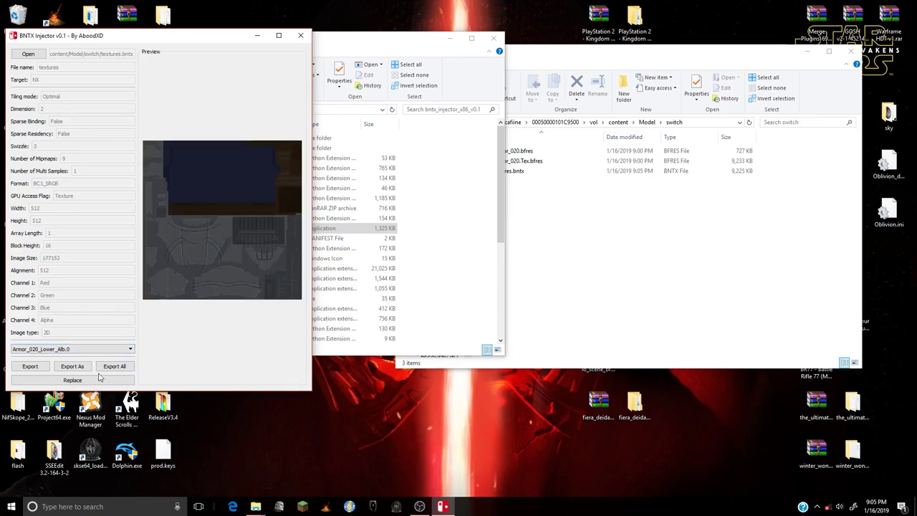
left_click(100, 383)
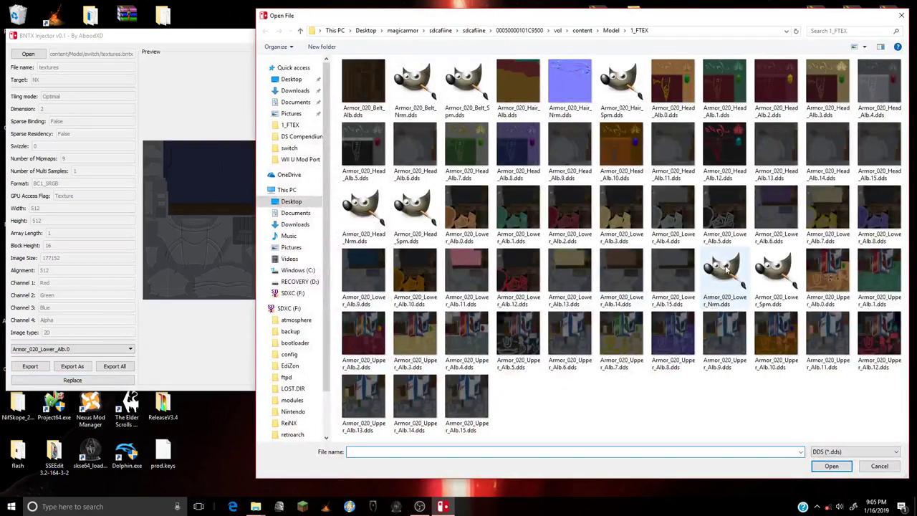
double_click(467, 211)
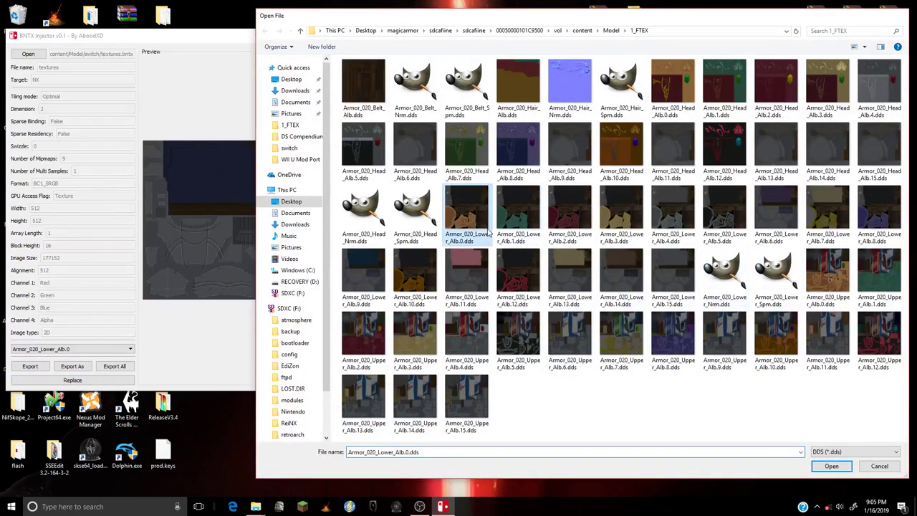
- Replace the Armor_020_Lower_Nrm and Armor_020_Lower_Spm textures with Armor_020_Lower_Nrm.dds and Armor_020_Lower_Spm.dds, using the default import options
scroll(93, 349, "down", 1)
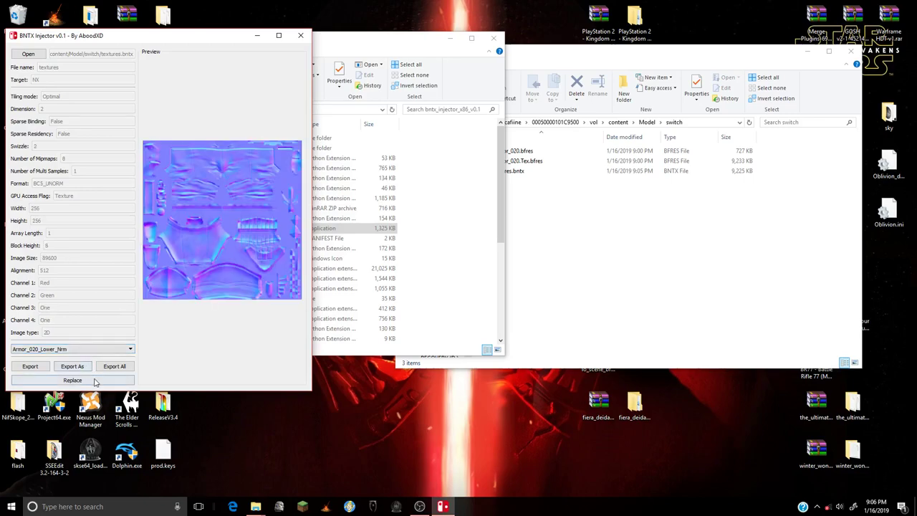
left_click(95, 380)
double_click(723, 276)
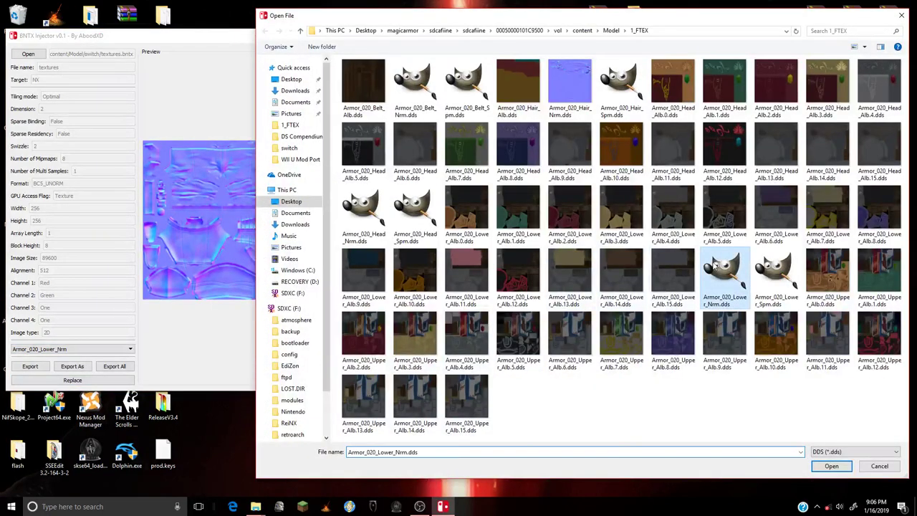
key("Return")
scroll(95, 351, "down", 1)
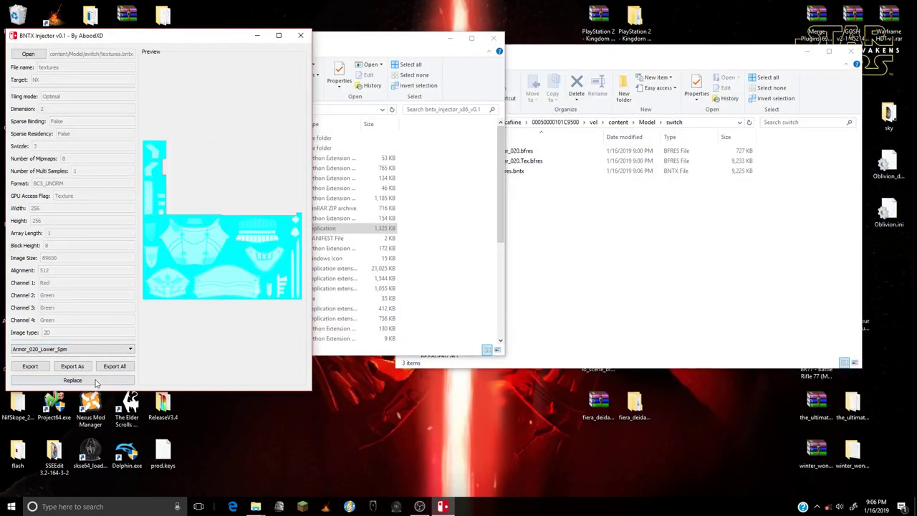
left_click(96, 382)
double_click(776, 276)
key("Return")
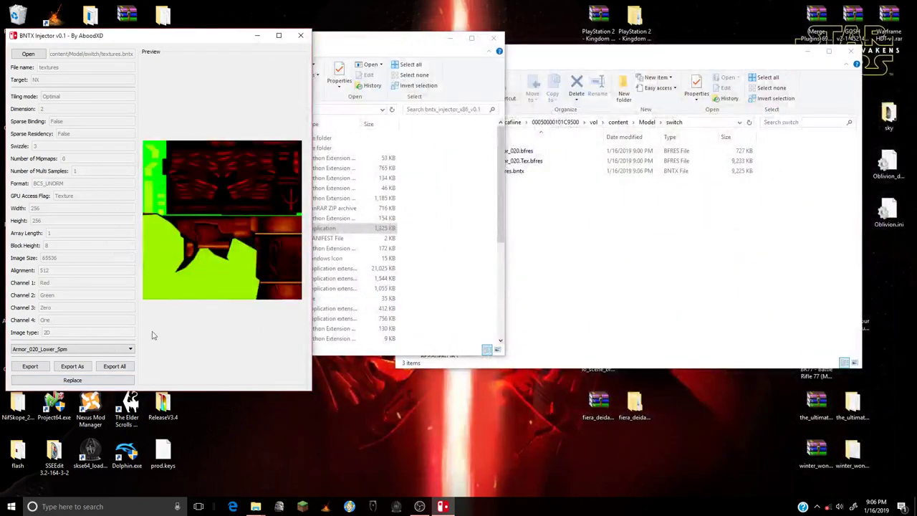
- Replace the Armor_020_Belt_Alb texture with Armor_020_Belt_Alb.dds, accepting the default import options
scroll(121, 349, "down", 1)
left_click(106, 381)
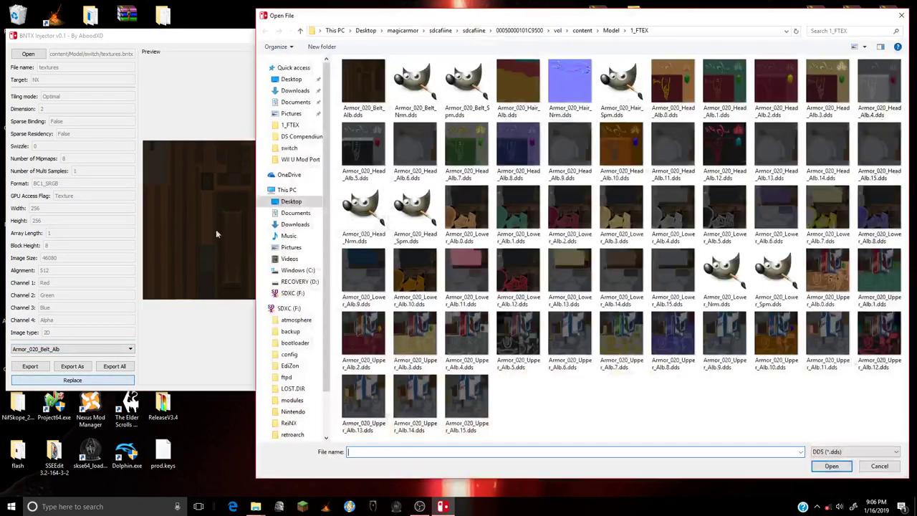
double_click(366, 82)
key("Return")
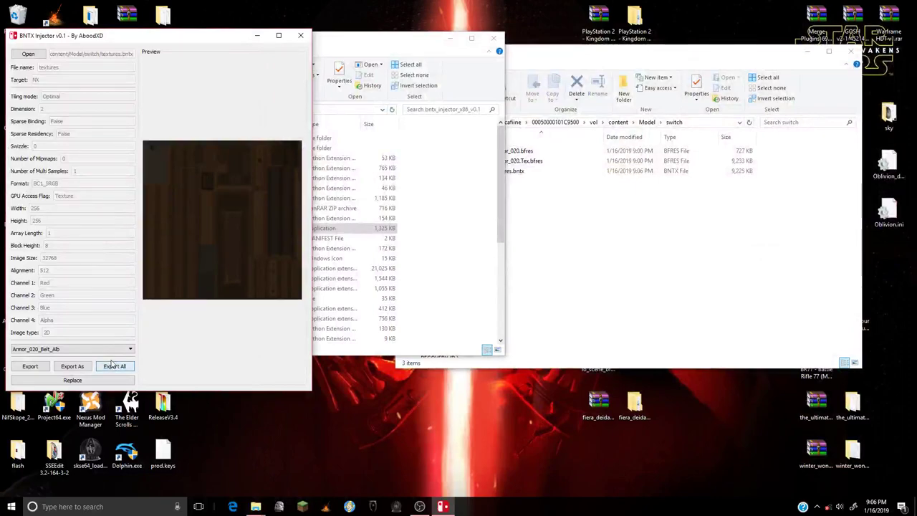
- Replace the Armor_020_Belt_Nrm and Armor_020_Belt_Spm textures with Armor_020_Belt_Nrm.dds and Armor_020_Belt_Spm.dds, using the default import options
scroll(115, 351, "down", 1)
left_click(72, 380)
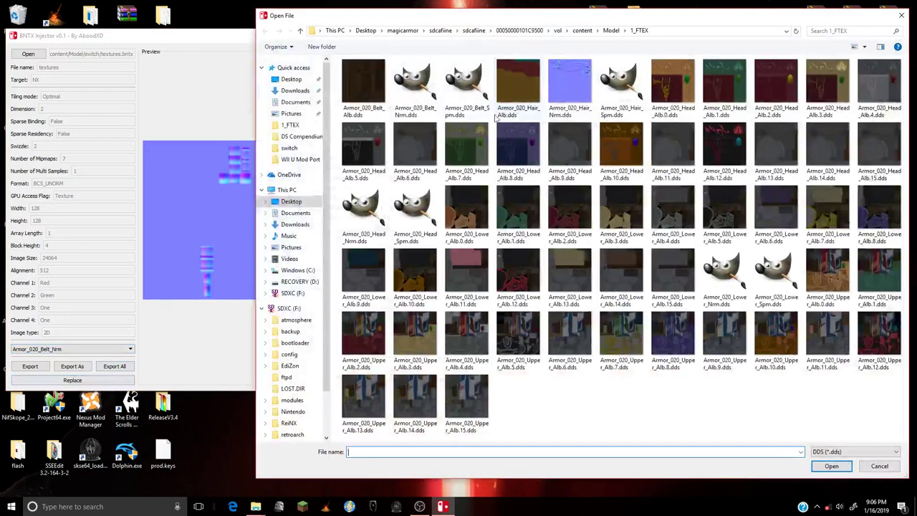
double_click(402, 92)
key("Return")
scroll(114, 352, "down", 1)
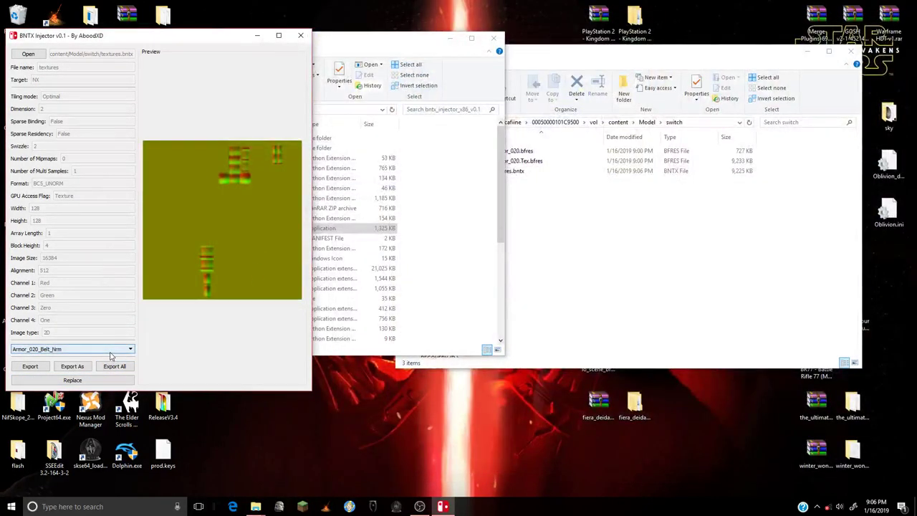
left_click(109, 381)
double_click(467, 90)
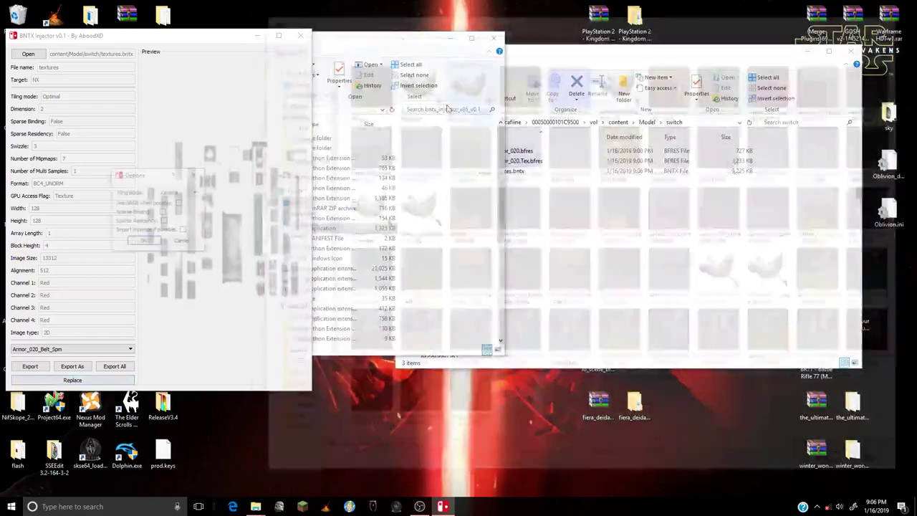
key("Return")
- Replace the Armor_020_Upper_Alb.0 texture with Armor_020_Upper_Alb.0.dds from the 1_FTEX folder, accepting the default import options
scroll(62, 351, "down", 1)
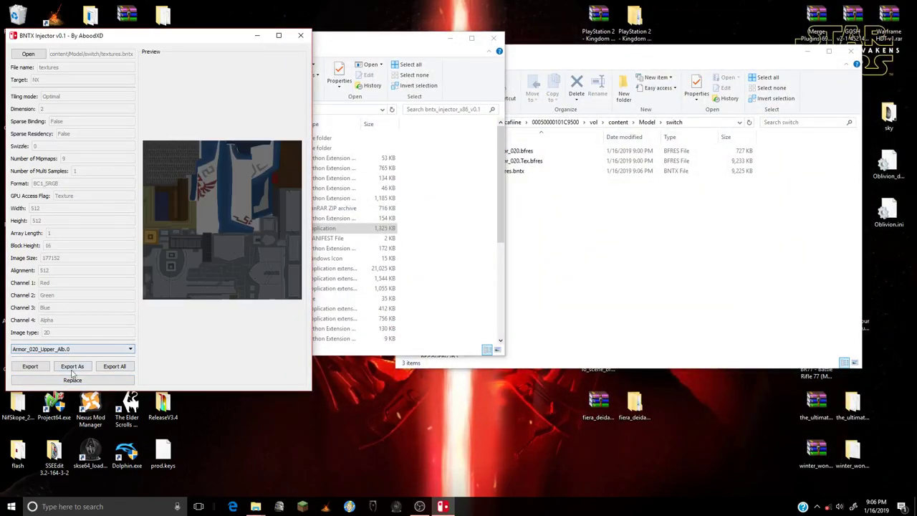
left_click(72, 380)
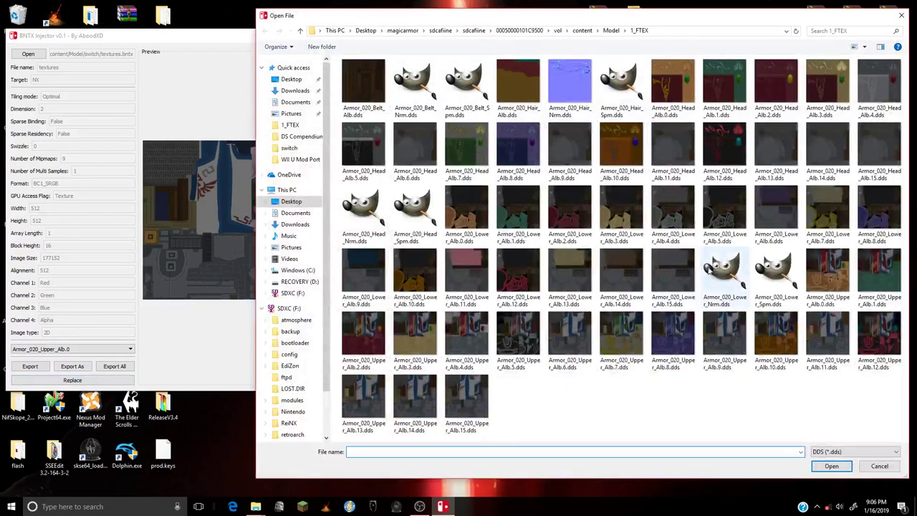
left_click(830, 275)
double_click(830, 279)
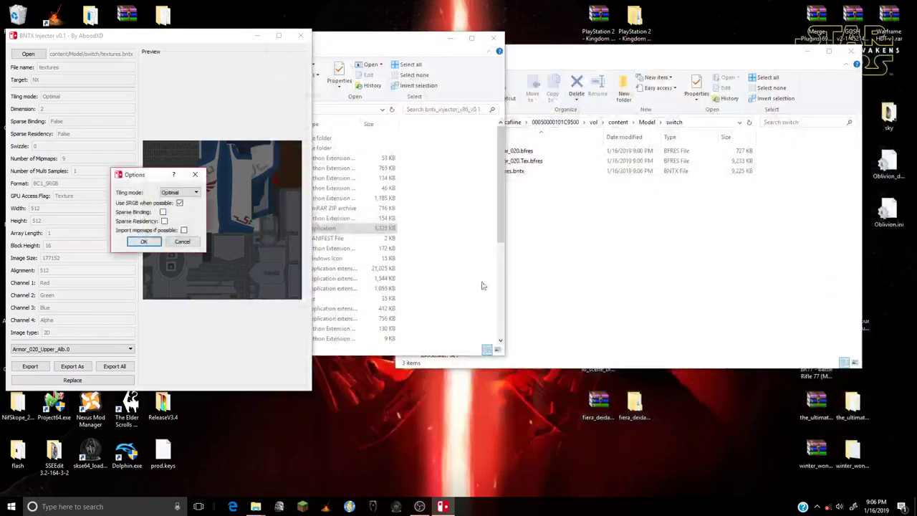
key("Return")
scroll(129, 348, "down", 1)
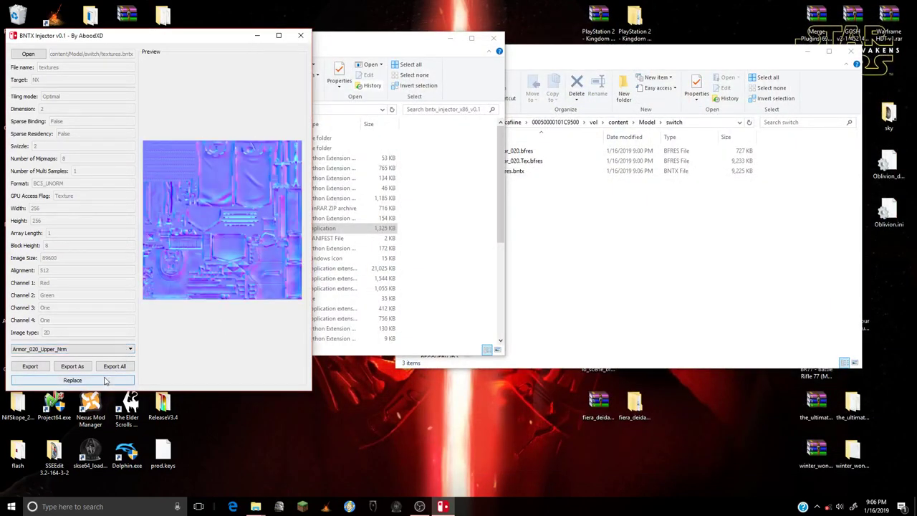
left_click(73, 379)
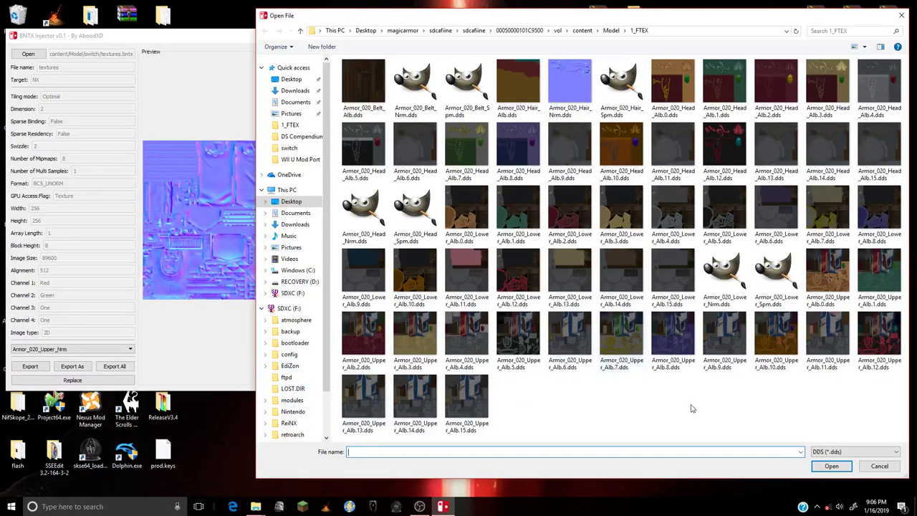
left_click(874, 469)
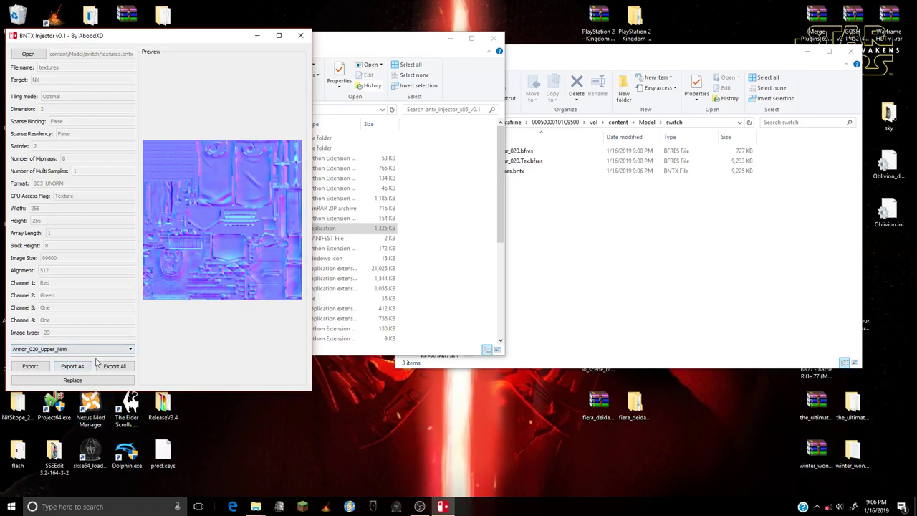
scroll(106, 350, "down", 1)
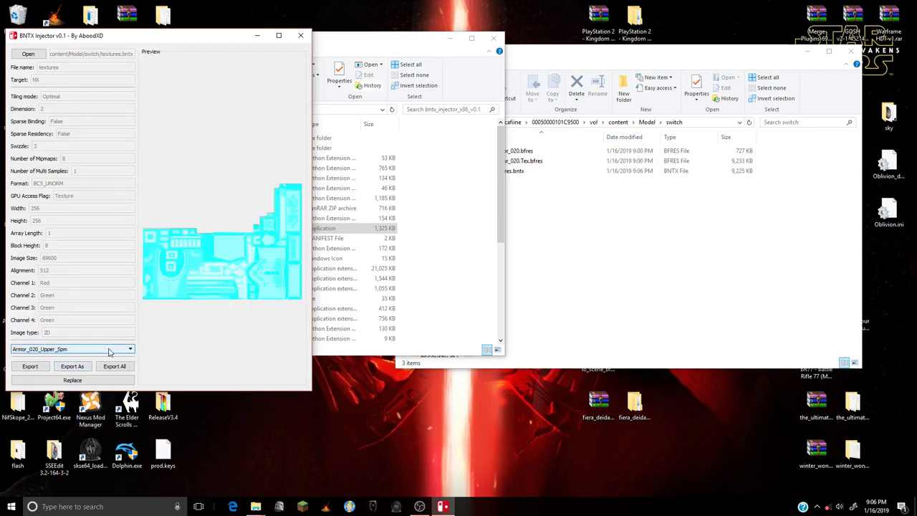
scroll(109, 352, "up", 1)
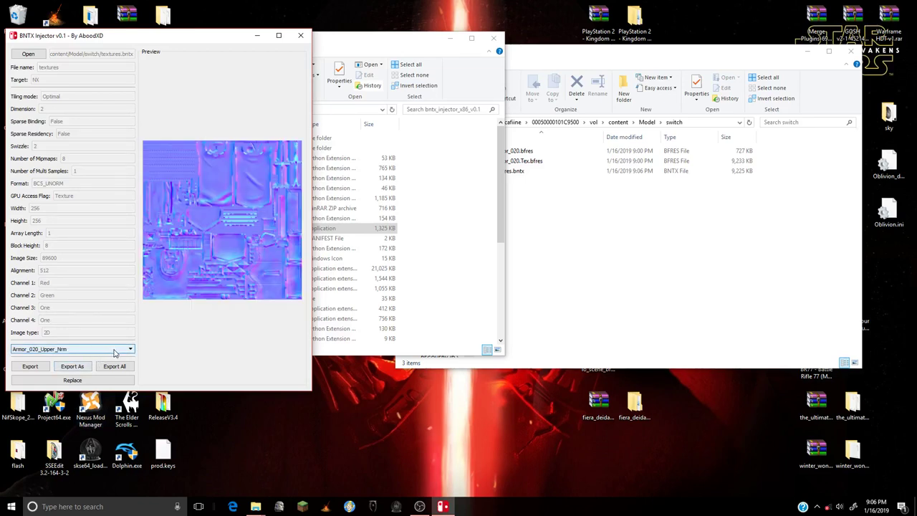
- Replace the Armor_020_Head_Alb.1 texture with Armor_020_Head_Alb.1.dds, accepting the default import options
scroll(114, 354, "up", 3)
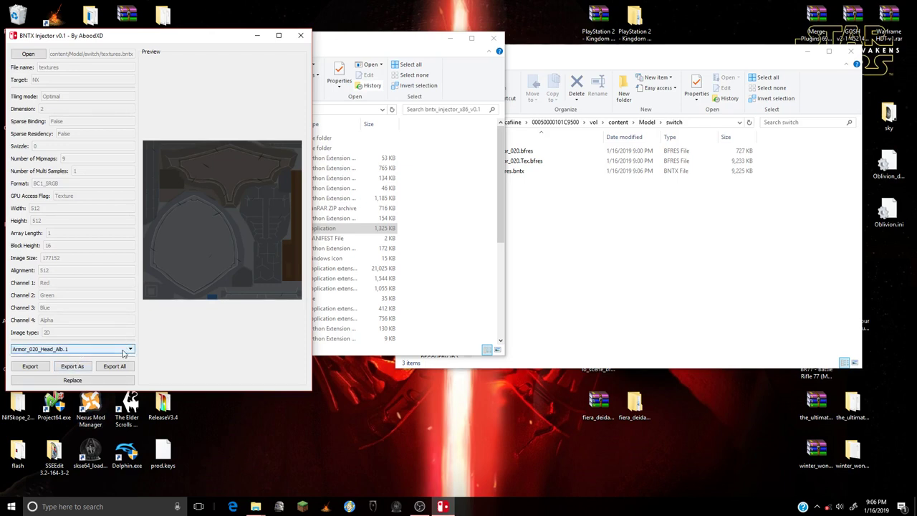
left_click(123, 382)
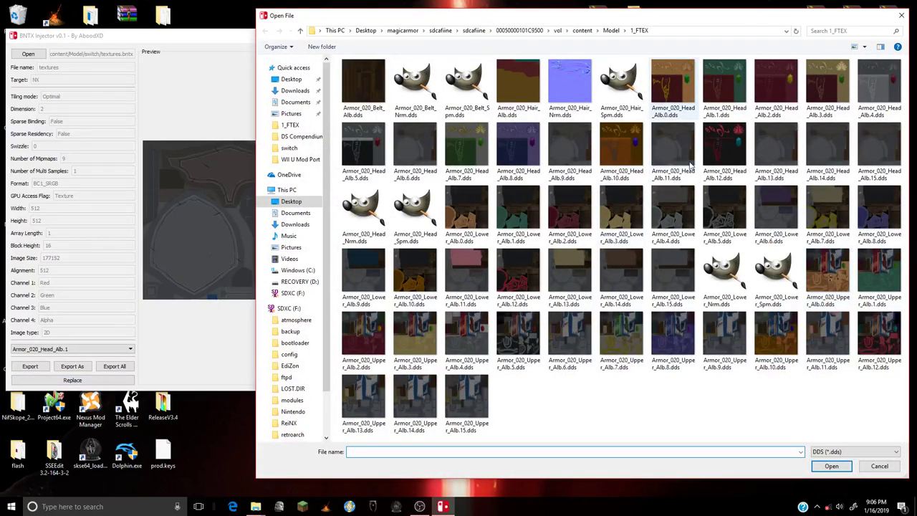
left_click(725, 110)
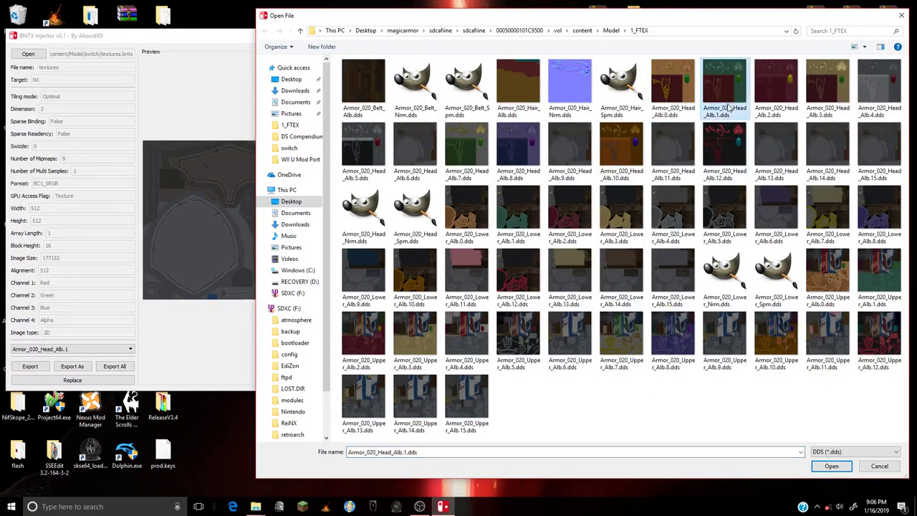
double_click(727, 108)
left_click(184, 239)
- Replace the Armor_020_Head_Alb.10 texture with Armor_020_Head_Alb.10.dds, accepting the default import options
scroll(115, 349, "down", 1)
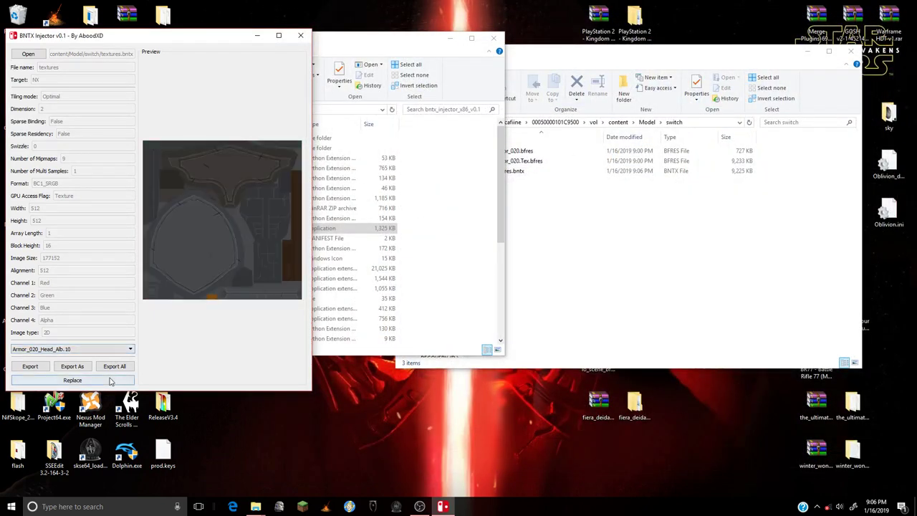
left_click(110, 381)
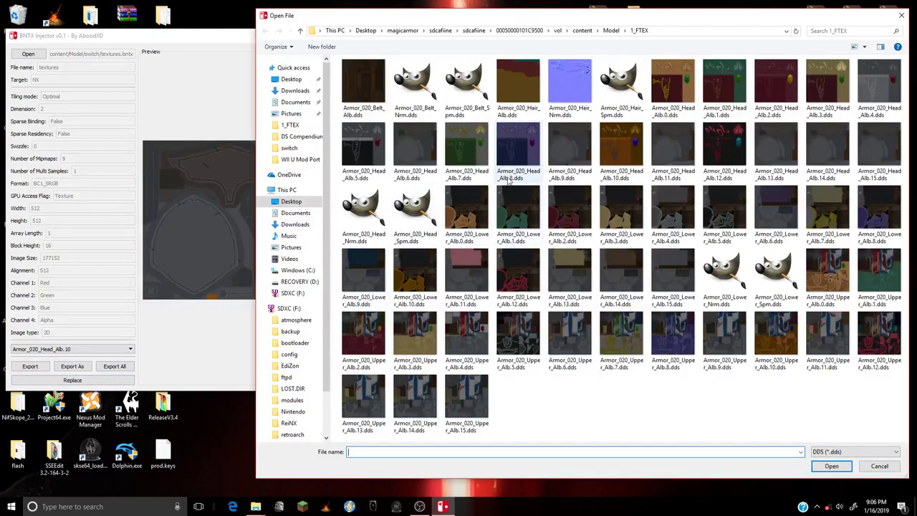
left_click(633, 168)
double_click(628, 170)
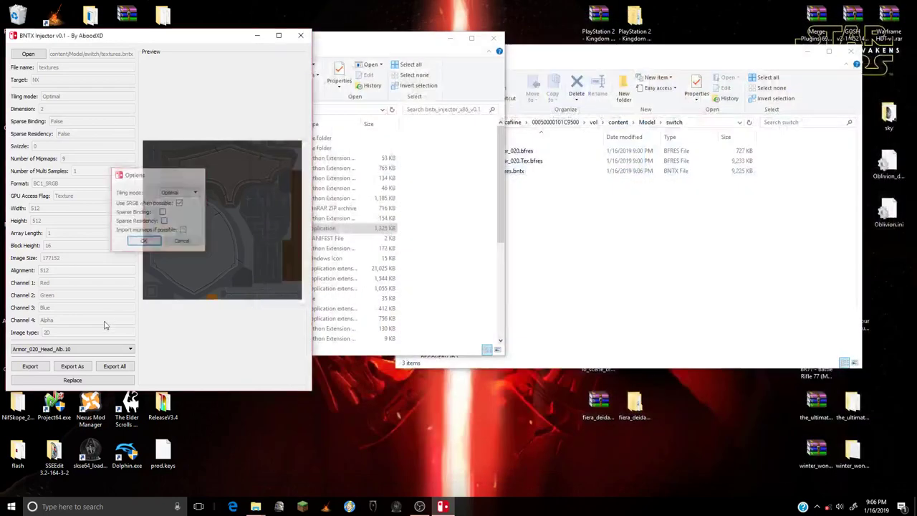
left_click(184, 239)
- Replace the Armor_020_Head_Alb.11 texture with Armor_020_Head_Alb.11.dds, accepting the default import options
scroll(93, 349, "down", 1)
left_click(110, 380)
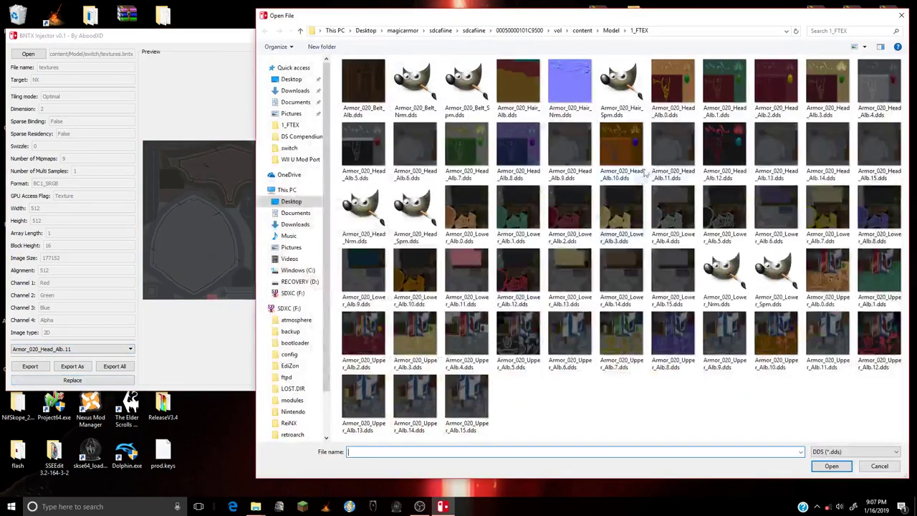
left_click(666, 157)
double_click(666, 158)
left_click(184, 239)
- Replace the Armor_020_Head_Alb.12 texture with Armor_020_Head_Alb.12.dds, accepting the default import options
left_click(60, 349)
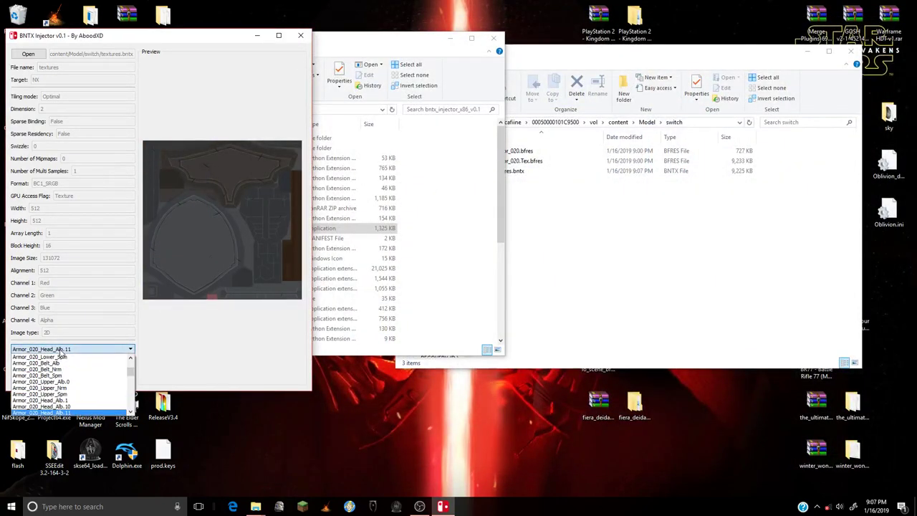
left_click(63, 362)
left_click(71, 380)
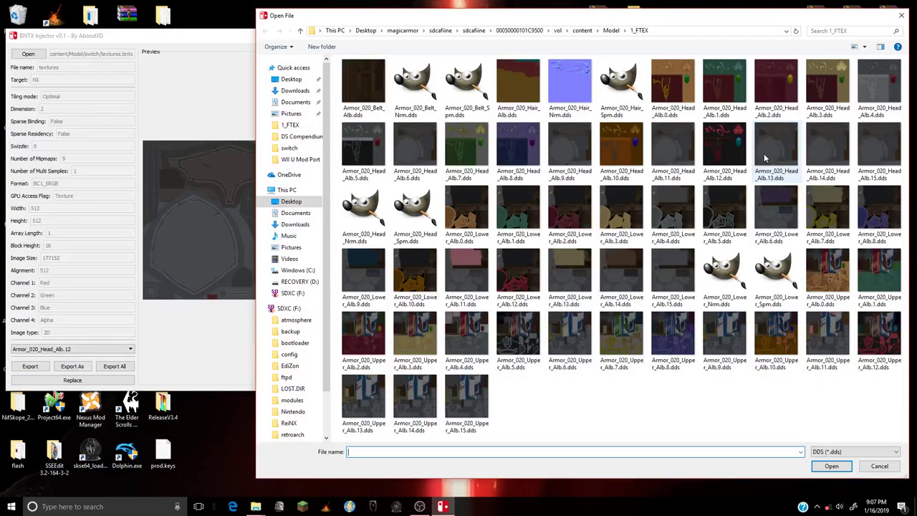
double_click(724, 159)
left_click(134, 240)
- Replace the Armor_020_Head_Alb.13 and Armor_020_Head_Alb.14 textures with Armor_020_Head_Alb.13.dds and Armor_020_Head_Alb.14.dds, using the default import options
scroll(83, 351, "down", 1)
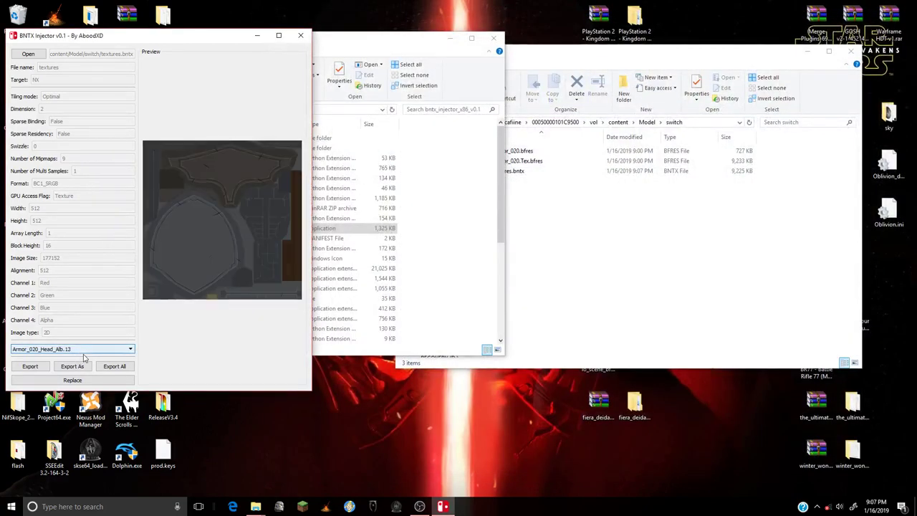
left_click(72, 379)
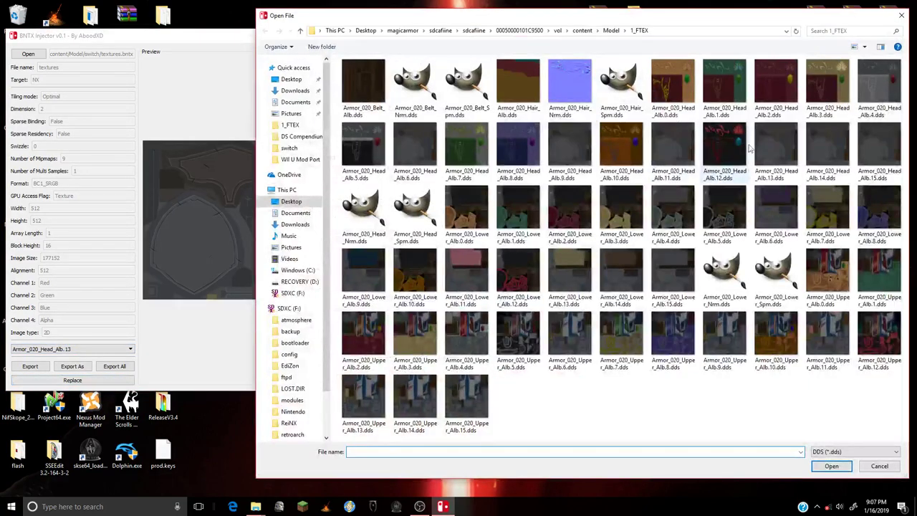
double_click(749, 148)
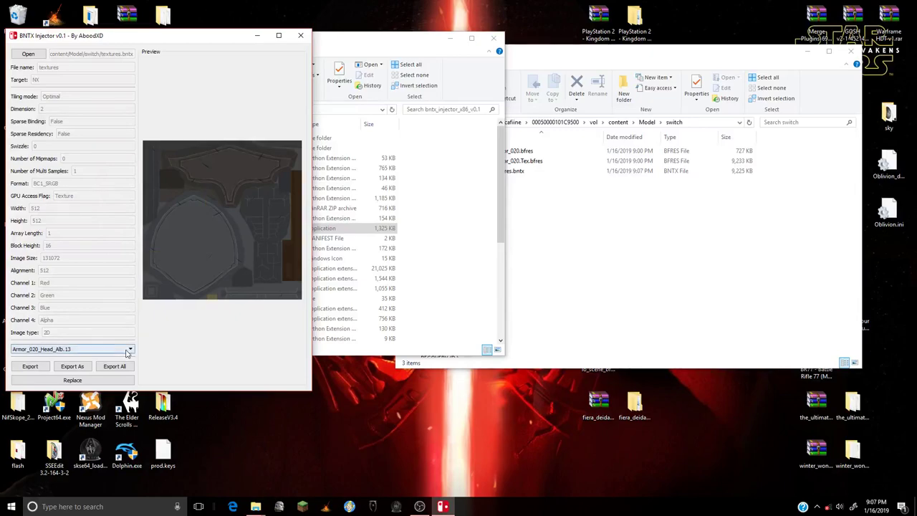
scroll(127, 352, "down", 1)
left_click(73, 380)
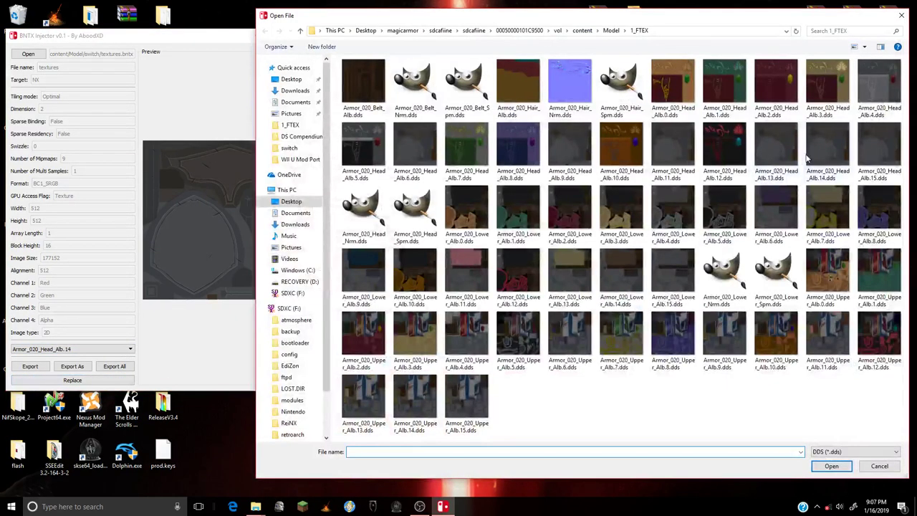
double_click(825, 151)
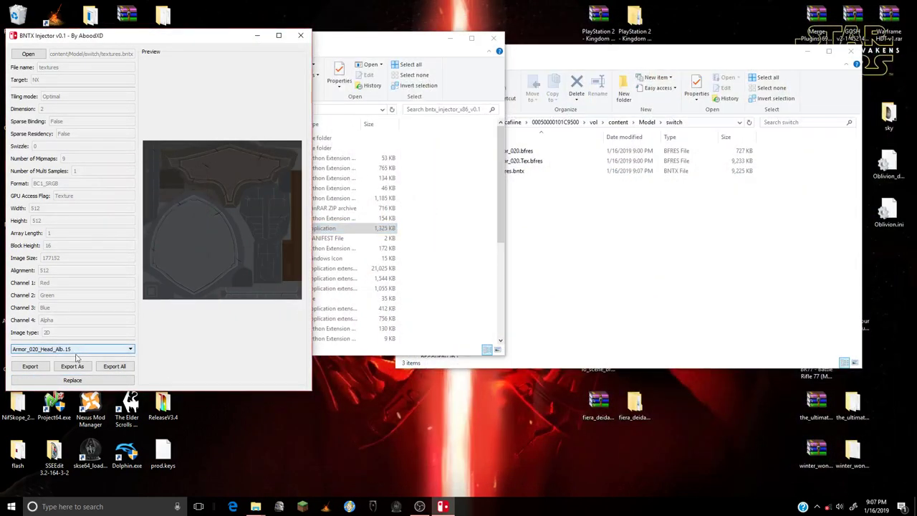
- Replace the Armor_020_Head_Alb.15 and Armor_020_Head_Alb.2 textures with Armor_020_Head_Alb.15.dds and Armor_020_Head_Alb.2.dds, using the default import options
left_click(72, 380)
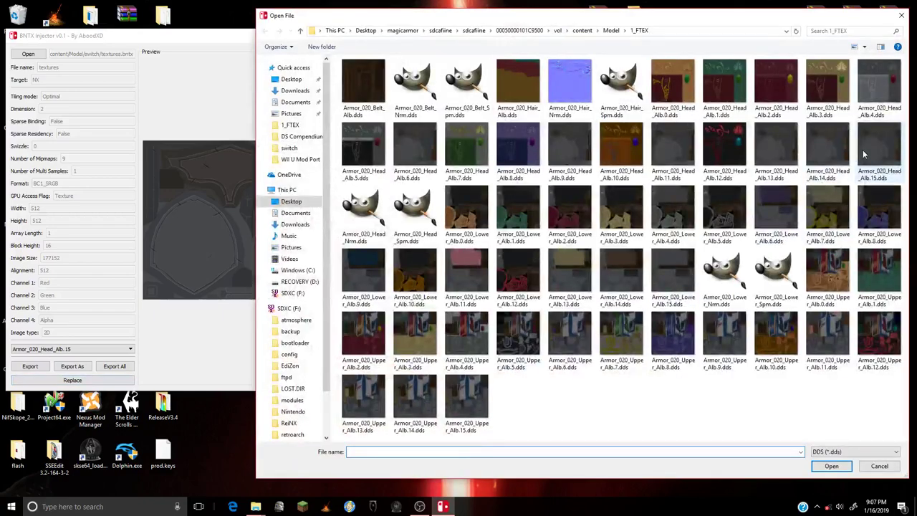
left_click(856, 152)
double_click(856, 152)
scroll(41, 351, "down", 1)
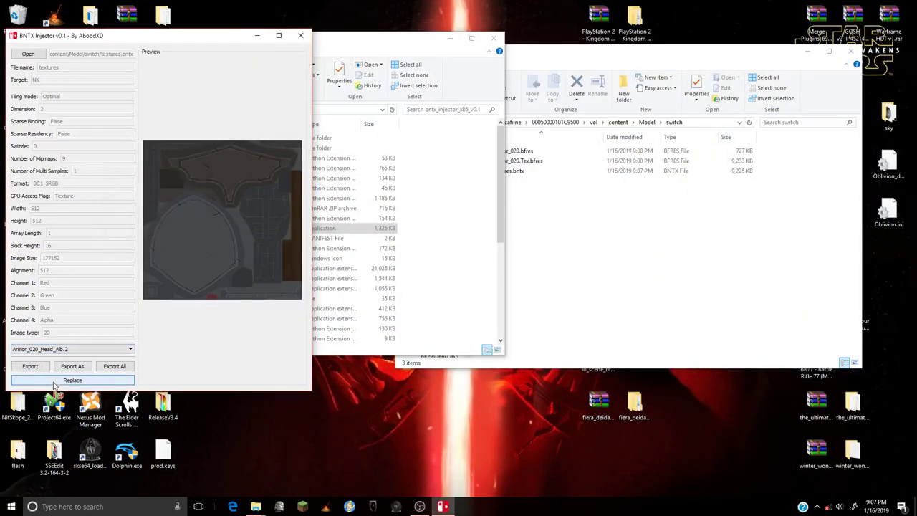
left_click(72, 379)
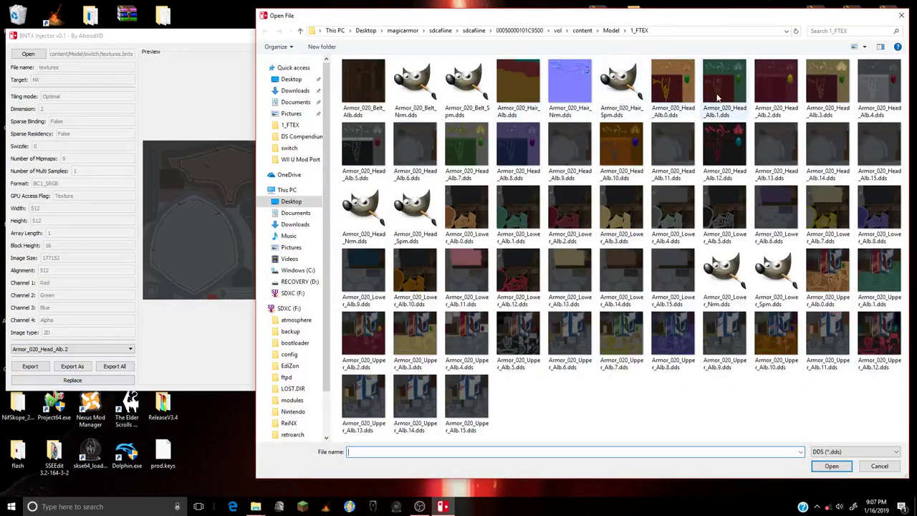
double_click(775, 90)
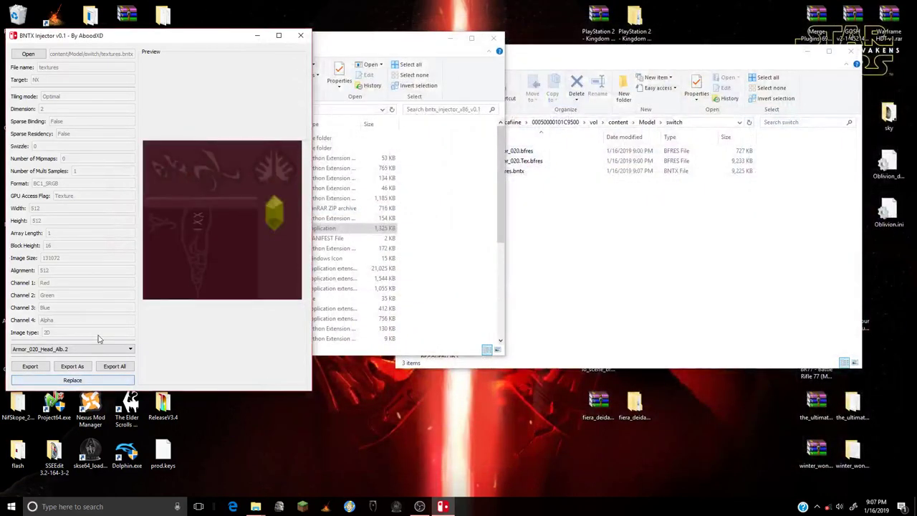
- Replace the Armor_020_Head_Alb.3 and Armor_020_Head_Alb.4 textures with Armor_020_Head_Alb.3.dds and Armor_020_Head_Alb.4.dds, using the default import options
scroll(93, 351, "down", 1)
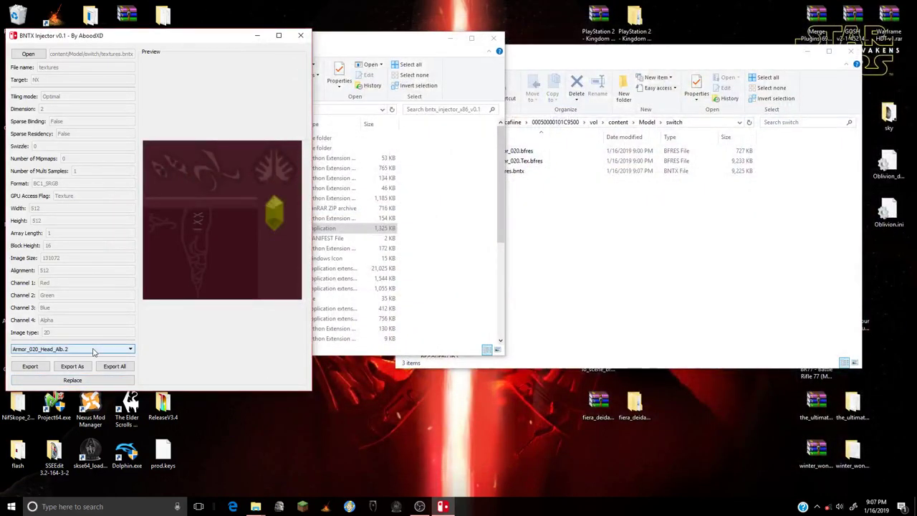
left_click(92, 381)
left_click(835, 72)
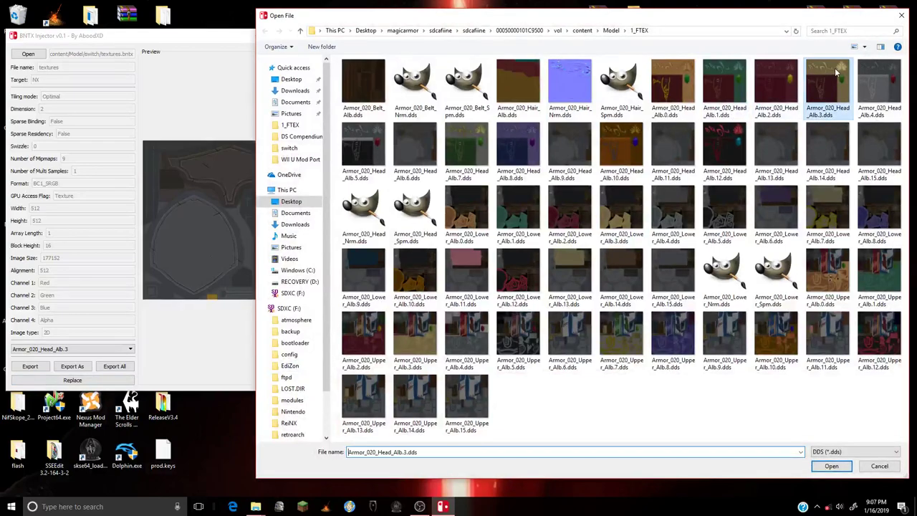
double_click(835, 72)
scroll(75, 350, "down", 1)
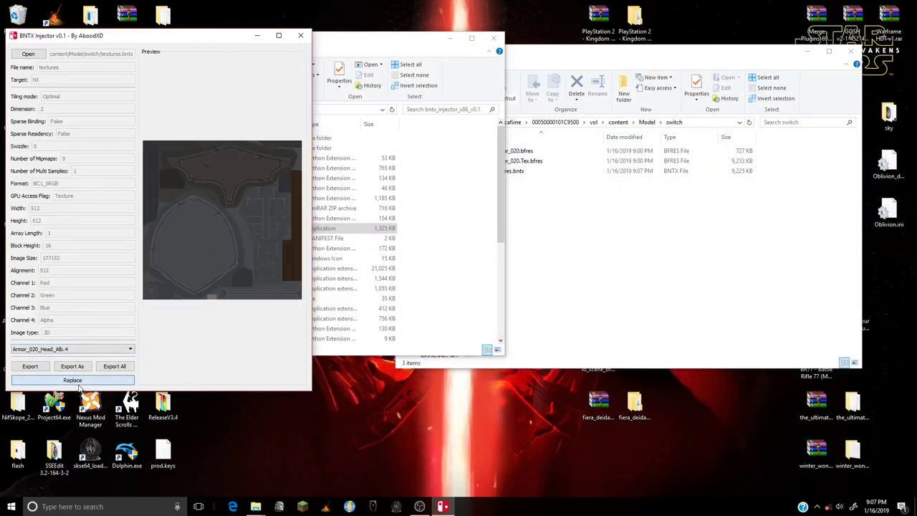
left_click(79, 384)
left_click(880, 90)
double_click(880, 90)
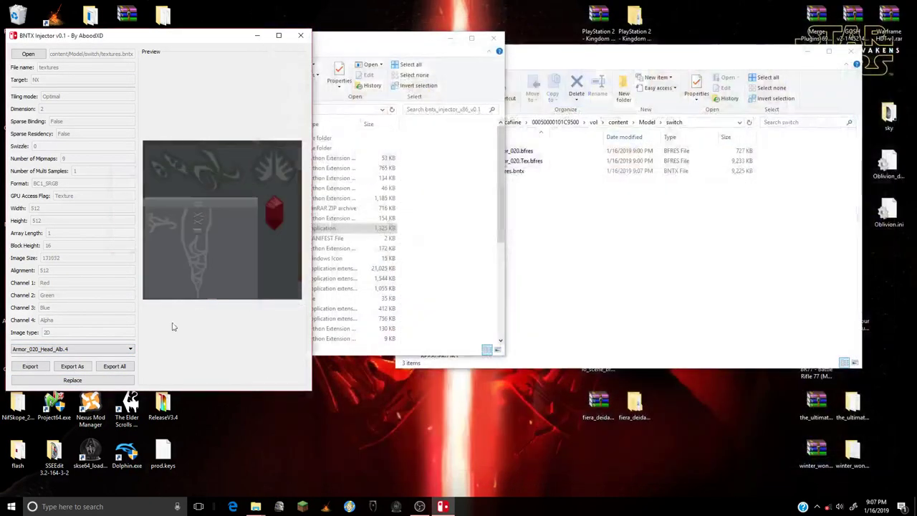
- Replace the Armor_020_Head_Alb.5 and Armor_020_Head_Alb.6 textures with Armor_020_Head_Alb.5.dds and Armor_020_Head_Alb.6.dds, using the default import options
scroll(105, 351, "down", 1)
left_click(72, 380)
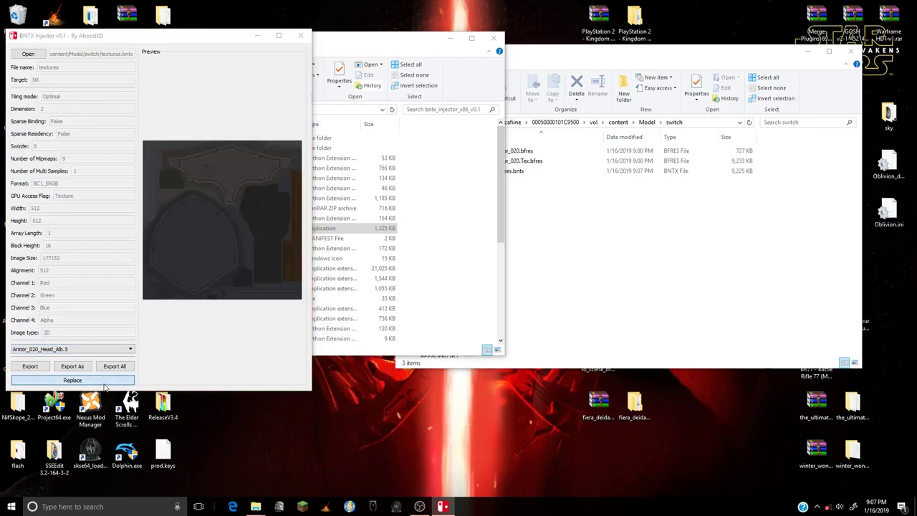
left_click(363, 150)
double_click(352, 163)
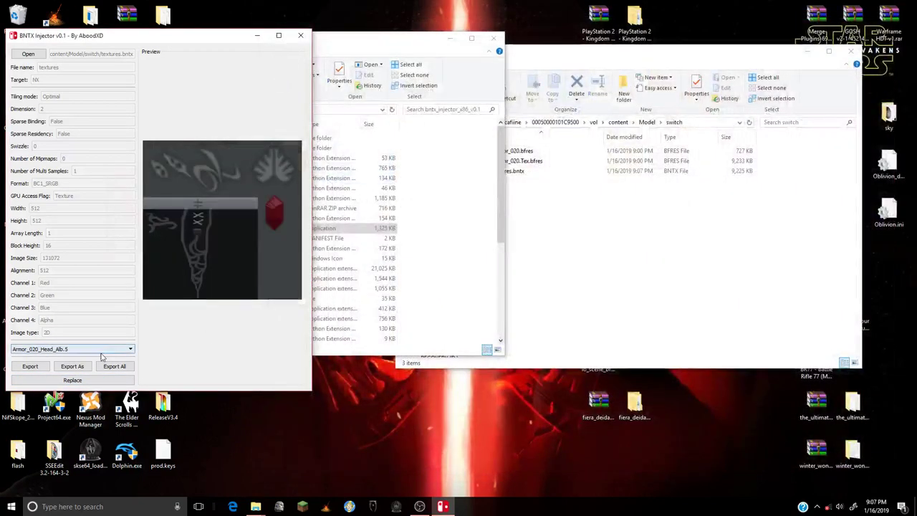
scroll(100, 353, "down", 1)
left_click(72, 380)
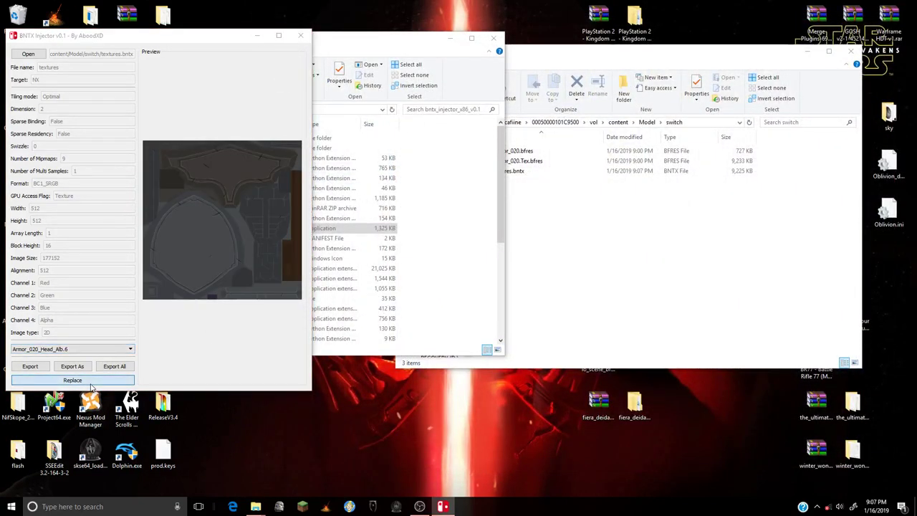
left_click(395, 173)
double_click(392, 178)
left_click(144, 240)
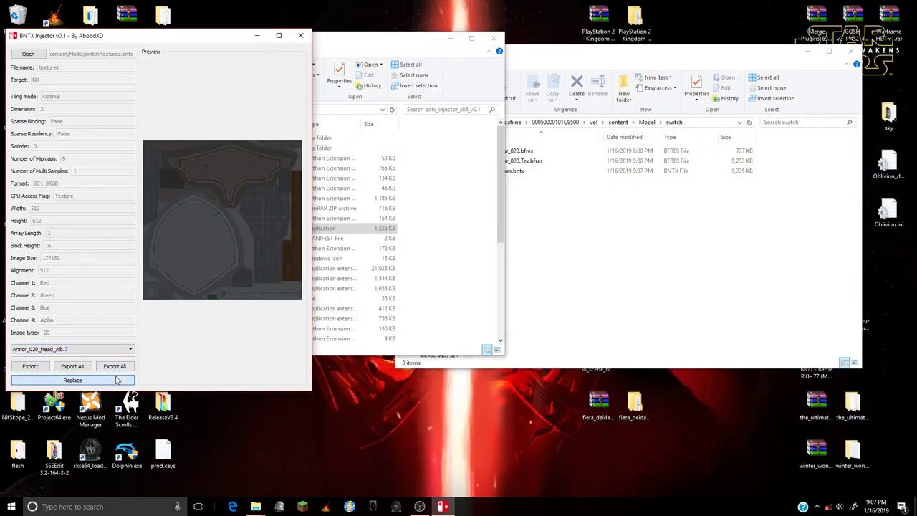
- Replace the Armor_020_Head_Alb.7 and Armor_020_Head_Alb.8 textures with Armor_020_Head_Alb.7.dds and Armor_020_Head_Alb.8.dds, using the default import options
left_click(118, 380)
left_click(458, 157)
double_click(458, 159)
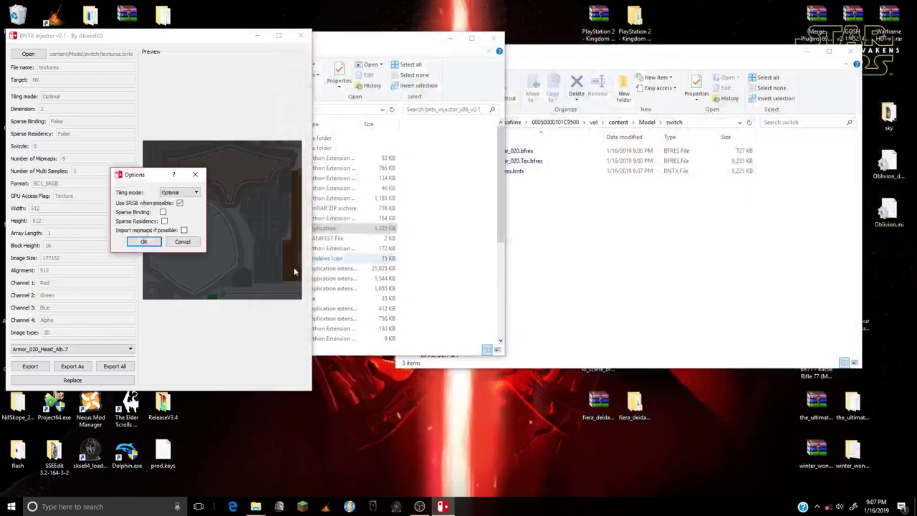
left_click(147, 241)
scroll(94, 350, "down", 1)
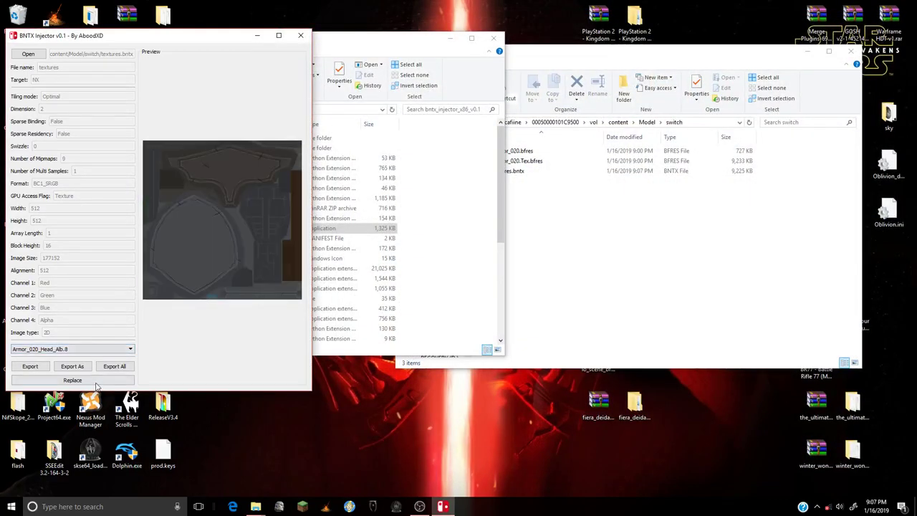
left_click(96, 384)
left_click(519, 161)
double_click(515, 179)
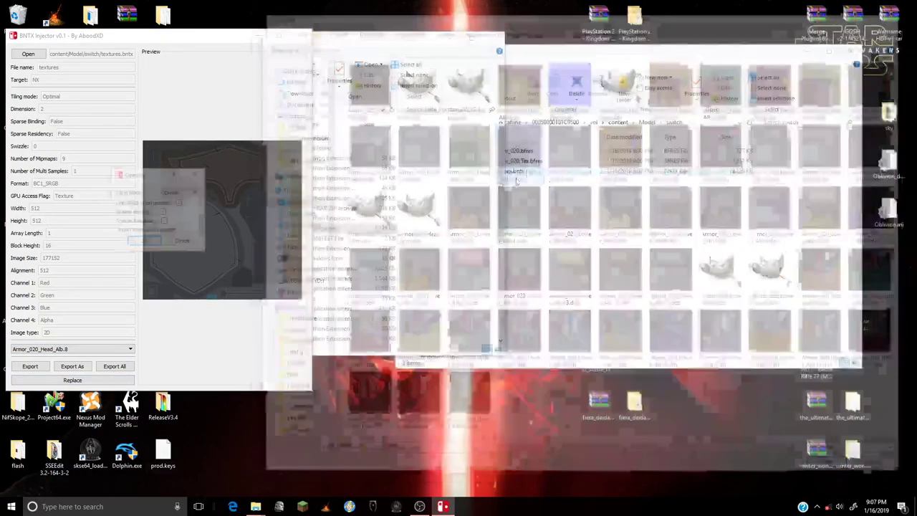
left_click(146, 241)
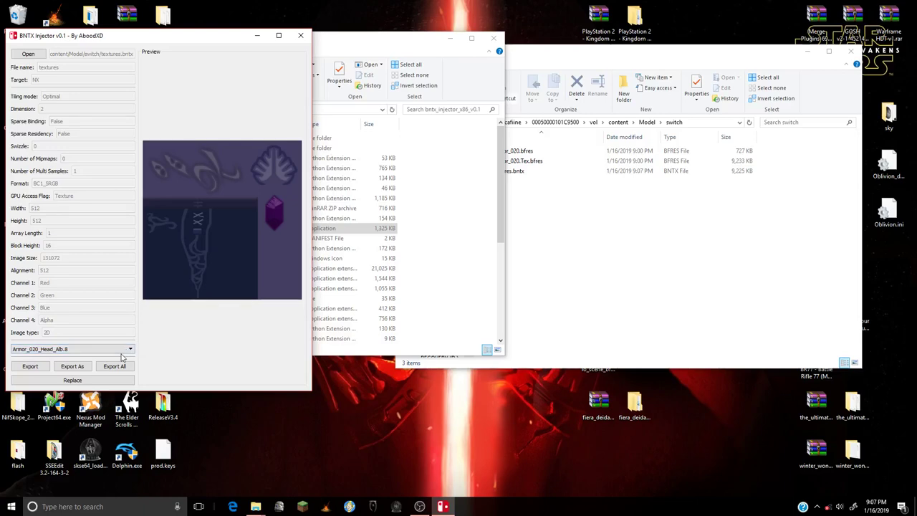
- Replace the Armor_020_Head_Alb.9 texture with Armor_020_Head_Alb.9.dds, using the default import options
scroll(120, 353, "down", 1)
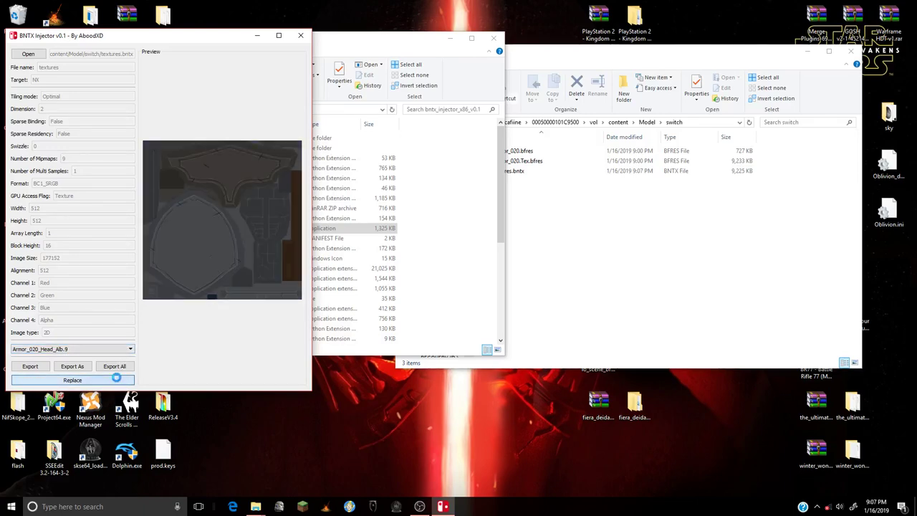
left_click(116, 377)
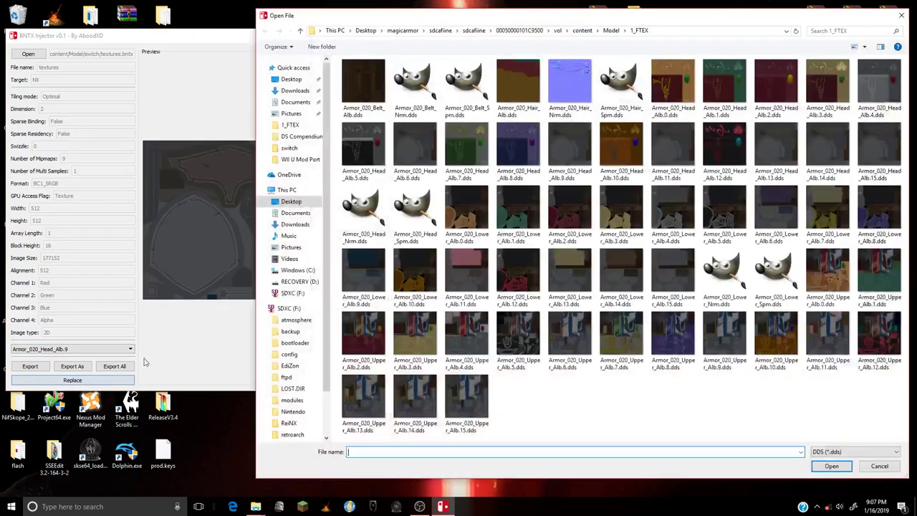
left_click(566, 147)
double_click(566, 149)
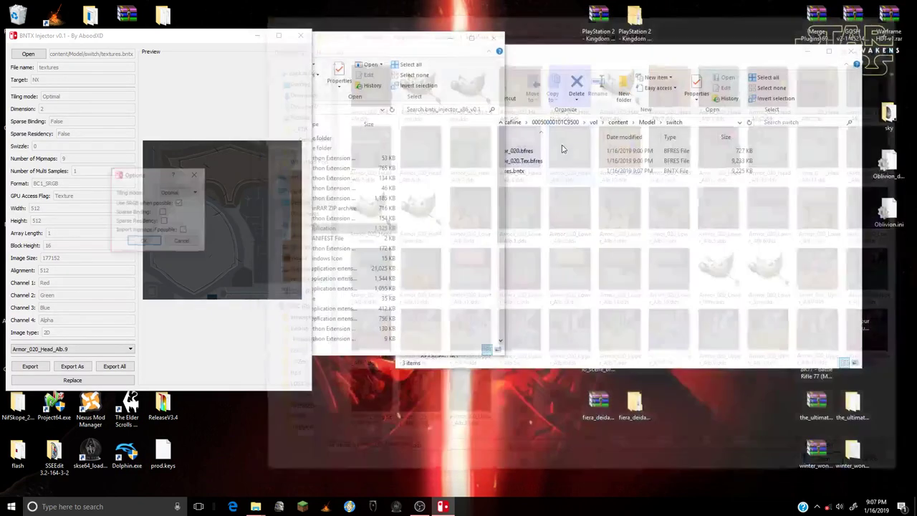
- Replace the Armor_020_Lower_Alb.1 and Armor_020_Lower_Alb.10 textures with Armor_020_Lower_Alb.1.dds and Armor_020_Lower_Alb.10.dds, using the default import options
scroll(103, 351, "down", 1)
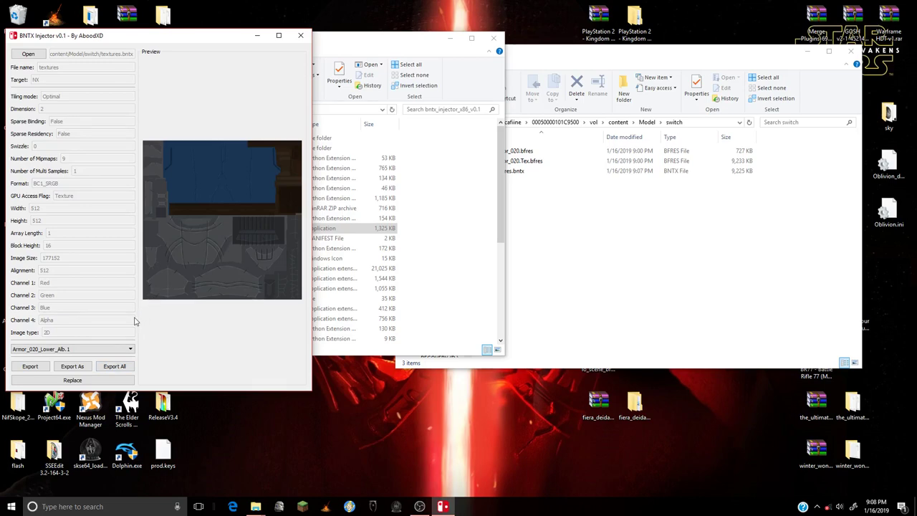
left_click(72, 380)
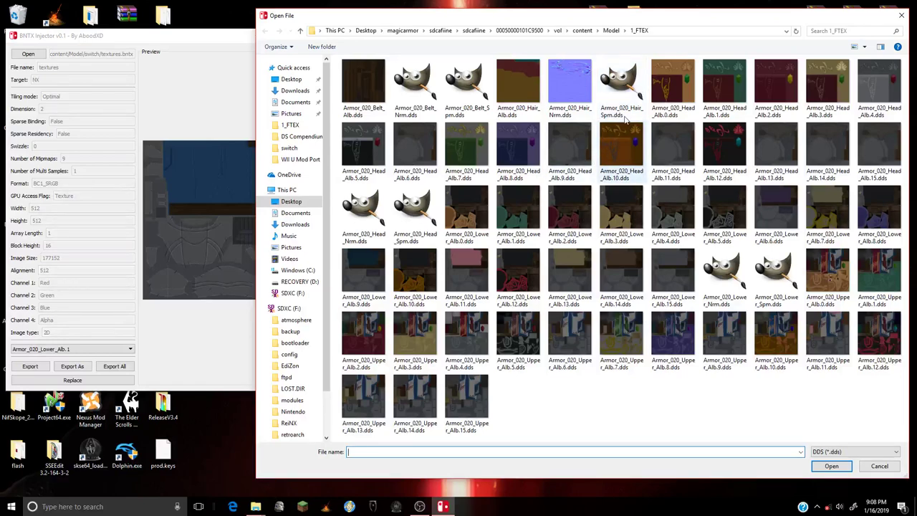
double_click(511, 215)
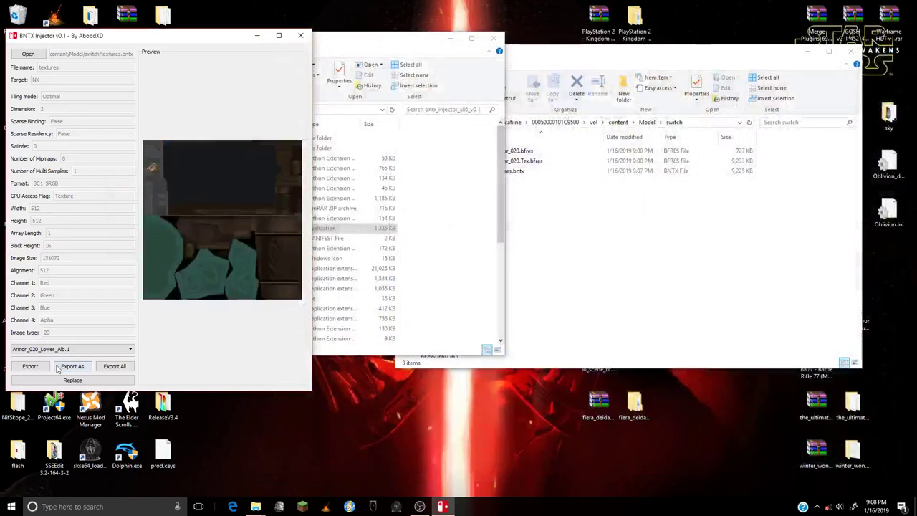
key("Down")
left_click(72, 380)
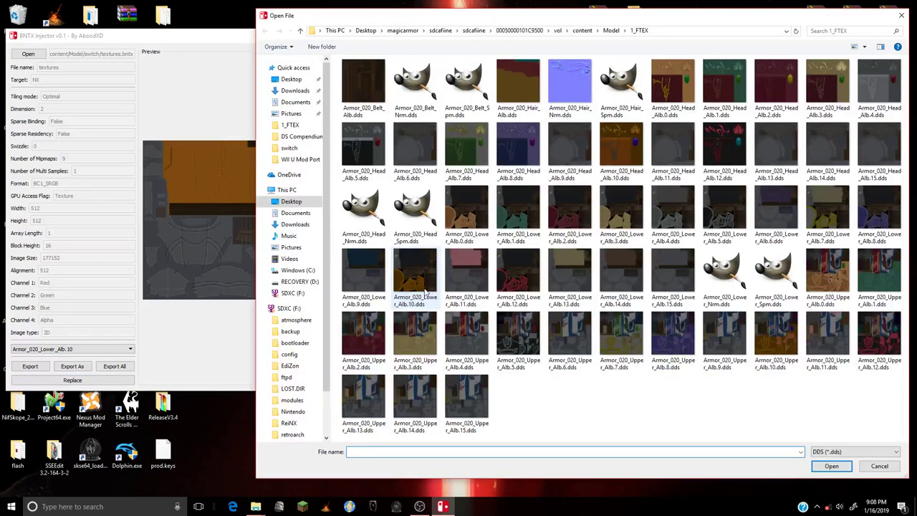
double_click(416, 279)
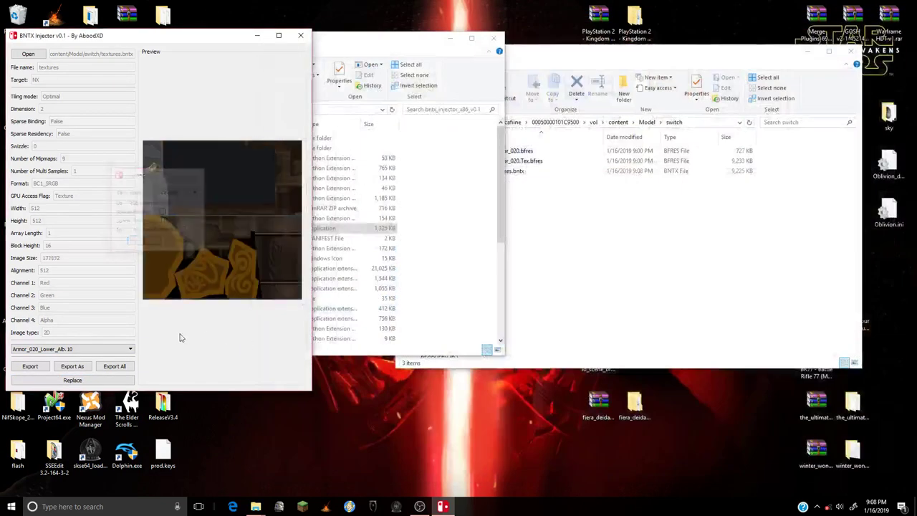
- Replace the Armor_020_Lower_Alb.11 and Armor_020_Lower_Alb.12 textures with Armor_020_Lower_Alb.11.dds and Armor_020_Lower_Alb.12.dds, using the default import options
key("Down")
left_click(122, 379)
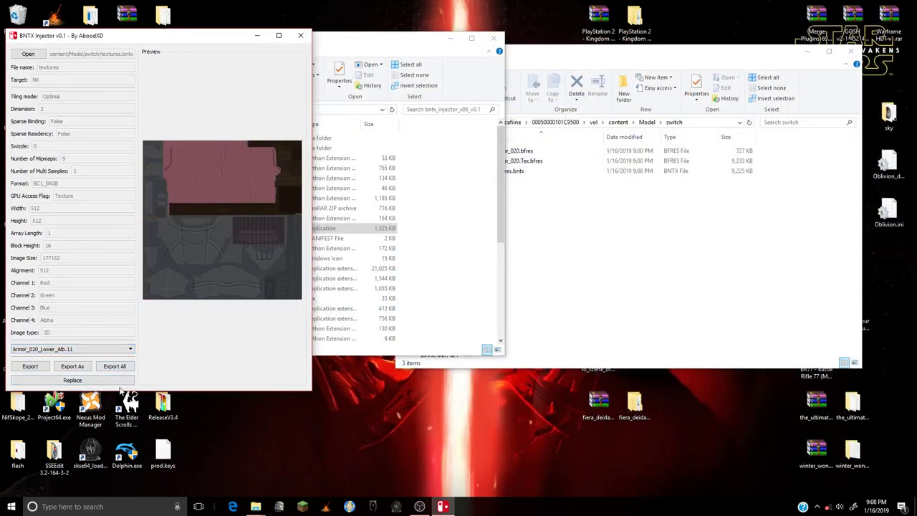
left_click(122, 379)
double_click(466, 270)
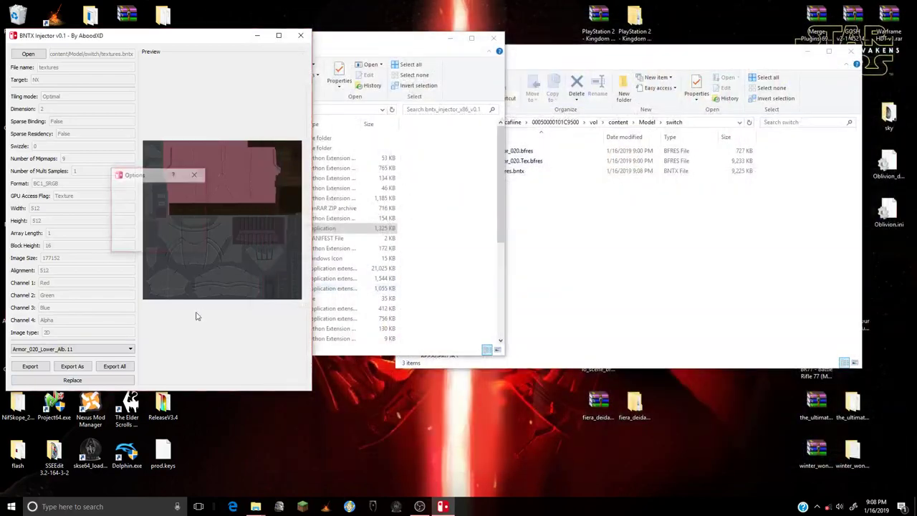
scroll(130, 348, "down", 1)
left_click(73, 379)
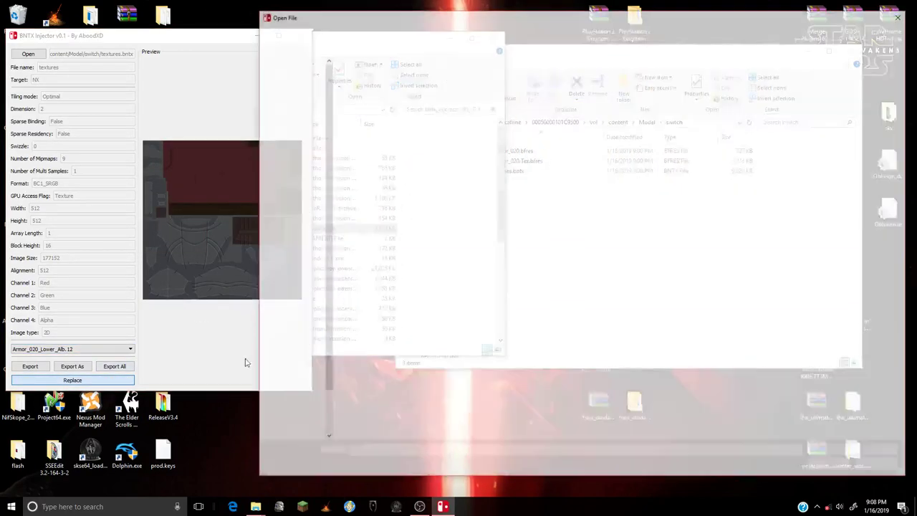
double_click(521, 271)
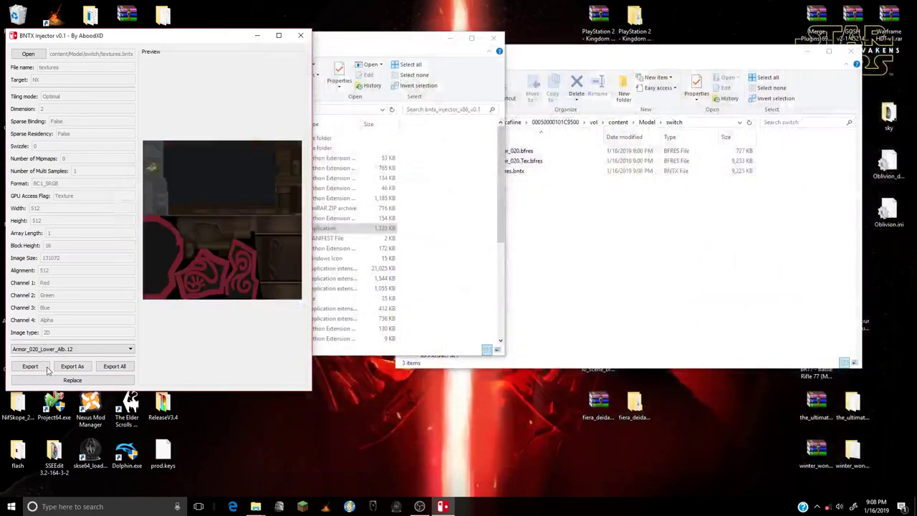
- Replace the Armor_020_Lower_Alb.13 and Armor_020_Lower_Alb.14 textures with Armor_020_Lower_Alb.13.dds and Armor_020_Lower_Alb.14.dds, using the default import options
scroll(75, 351, "down", 1)
left_click(72, 379)
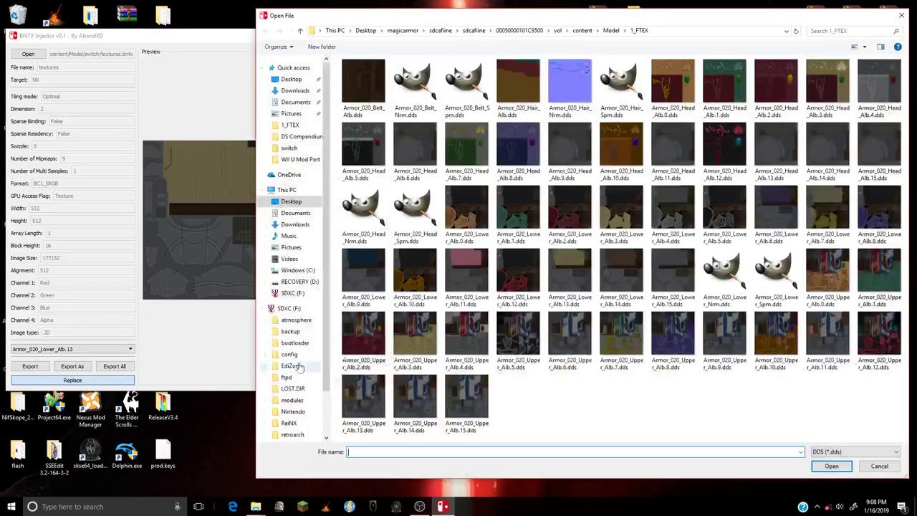
double_click(570, 280)
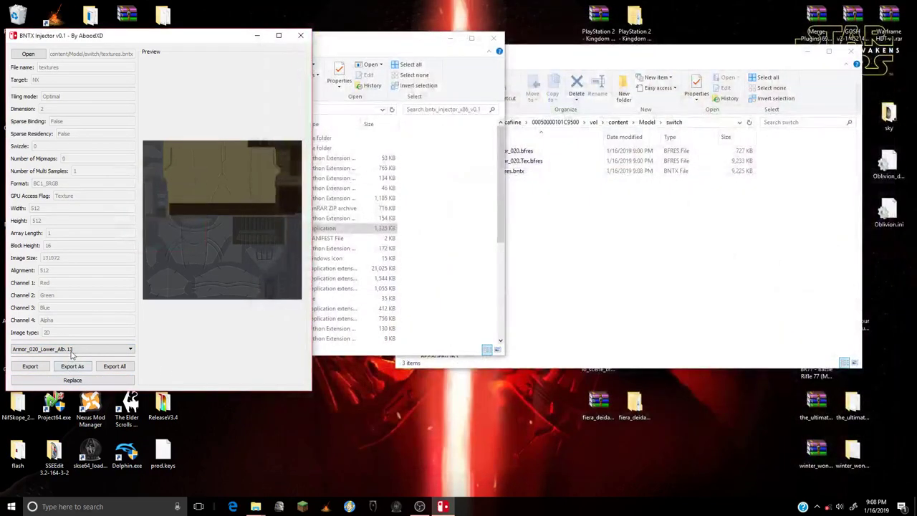
scroll(68, 349, "down", 1)
left_click(72, 380)
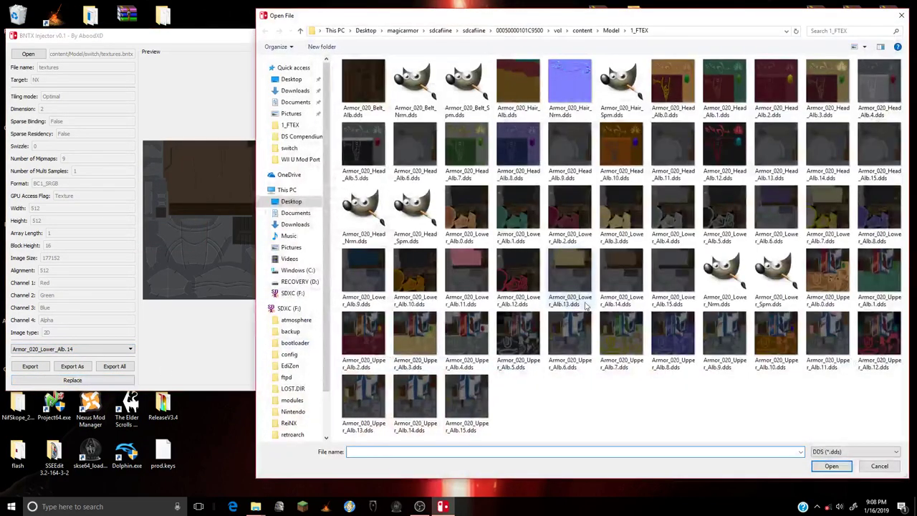
double_click(617, 280)
key("Return")
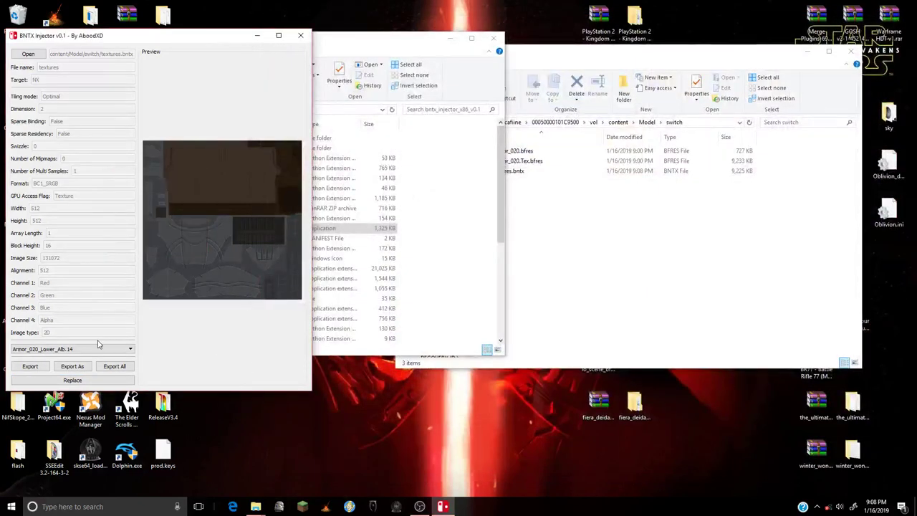
- Replace the Armor_020_Lower_Alb.15 and Armor_020_Lower_Alb.2 textures with Armor_020_Lower_Alb.15.dds and Armor_020_Lower_Alb.2.dds, using the default import options
scroll(98, 348, "down", 1)
left_click(72, 379)
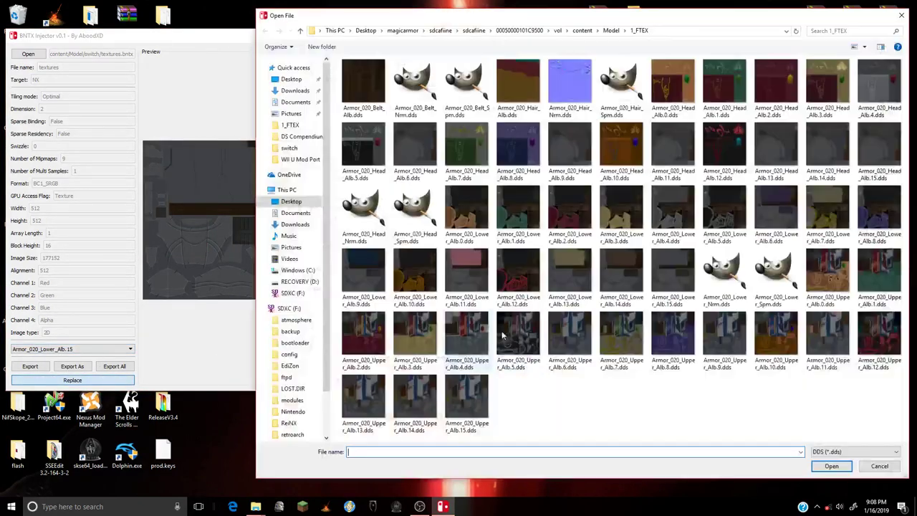
left_click(672, 280)
double_click(671, 280)
key("Return")
scroll(131, 350, "down", 1)
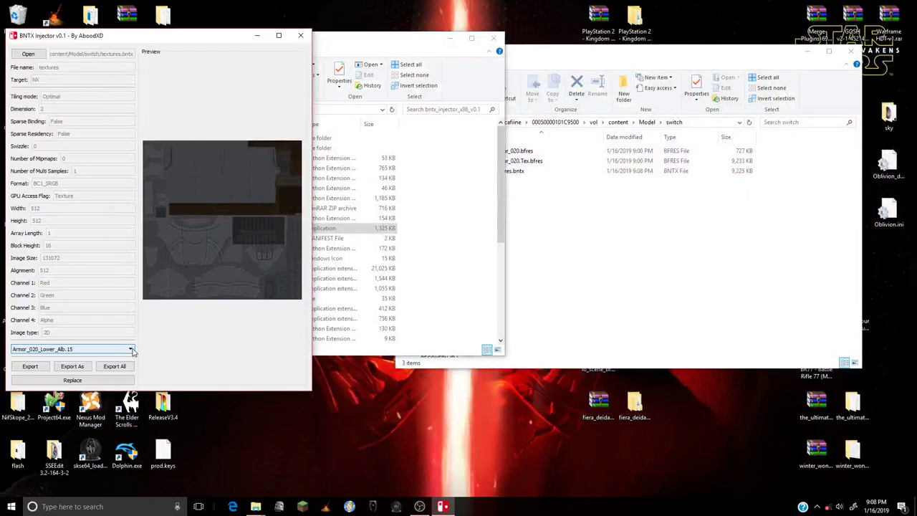
left_click(129, 379)
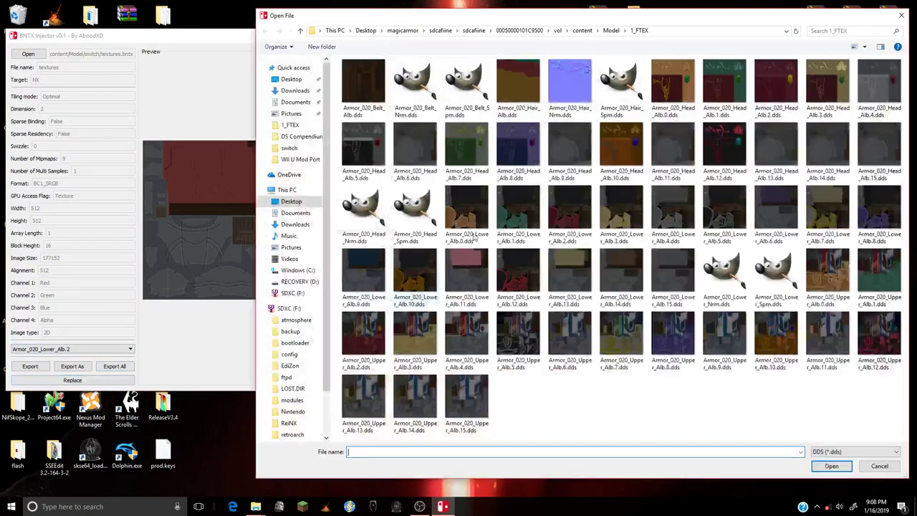
left_click(535, 219)
left_click(564, 210)
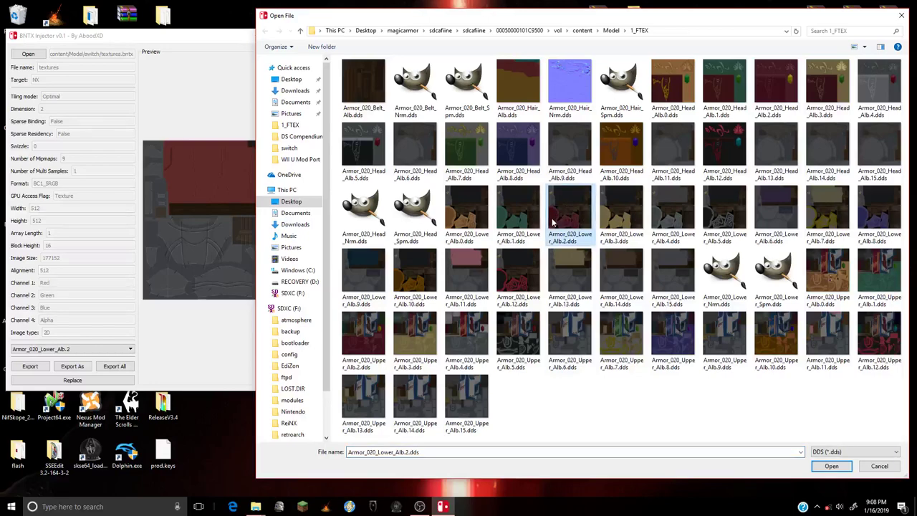
double_click(544, 225)
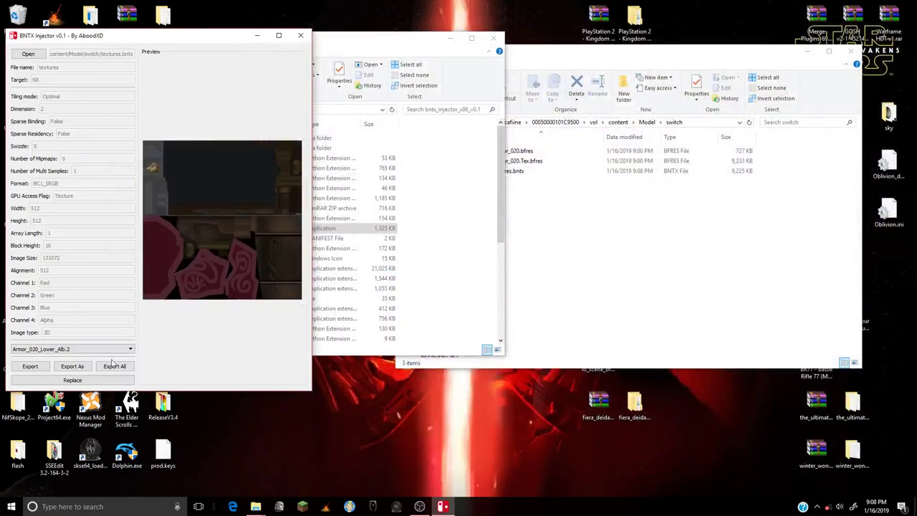
- Replace the Armor_020_Lower_Alb.3 and Armor_020_Lower_Alb.4 textures with Armor_020_Lower_Alb.3.dds and Armor_020_Lower_Alb.4.dds, using the default import options
scroll(125, 351, "down", 1)
left_click(73, 380)
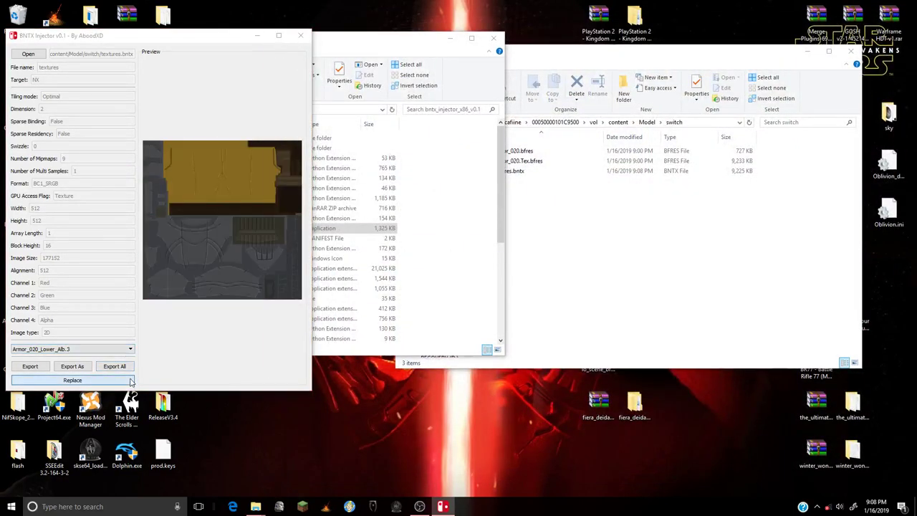
double_click(542, 282)
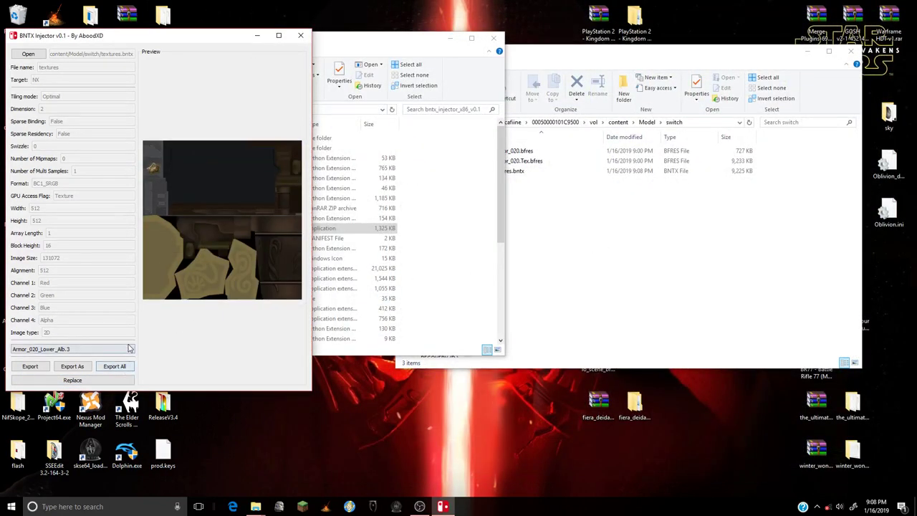
scroll(131, 349, "down", 1)
left_click(120, 380)
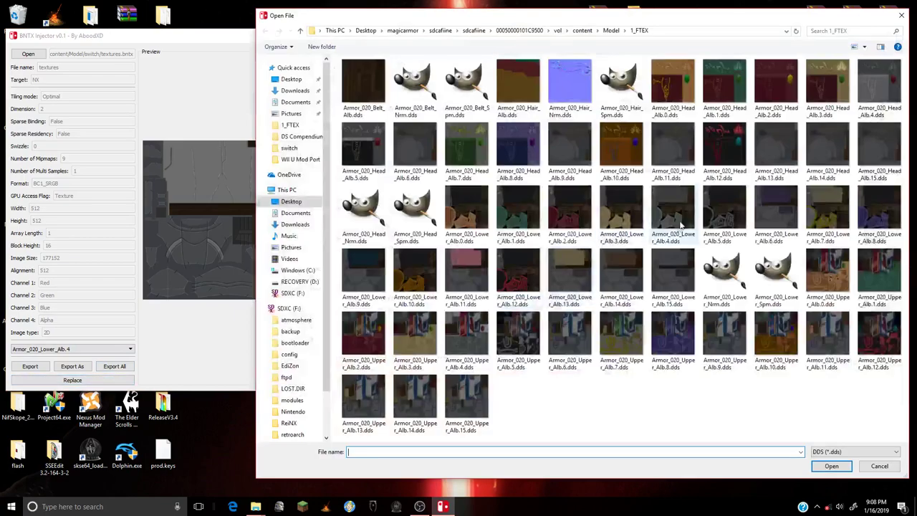
left_click(681, 224)
double_click(680, 225)
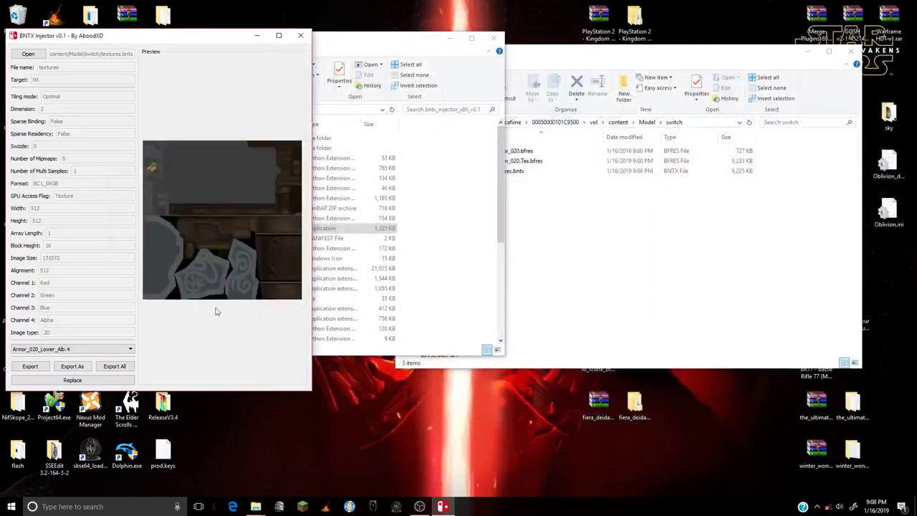
- Replace the Armor_020_Lower_Alb.5 and Armor_020_Lower_Alb.6 textures with Armor_020_Lower_Alb.5.dds and Armor_020_Lower_Alb.6.dds, using the default import options
scroll(137, 349, "down", 1)
left_click(120, 379)
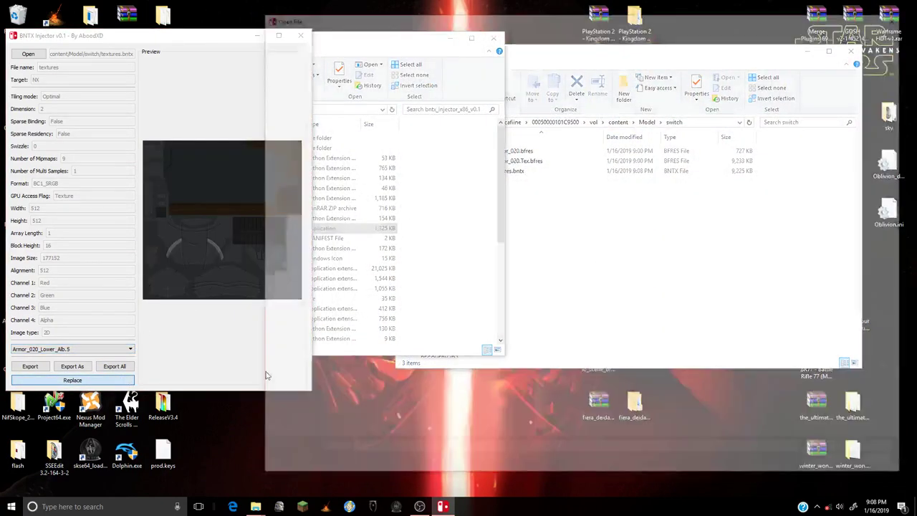
left_click(720, 218)
double_click(720, 219)
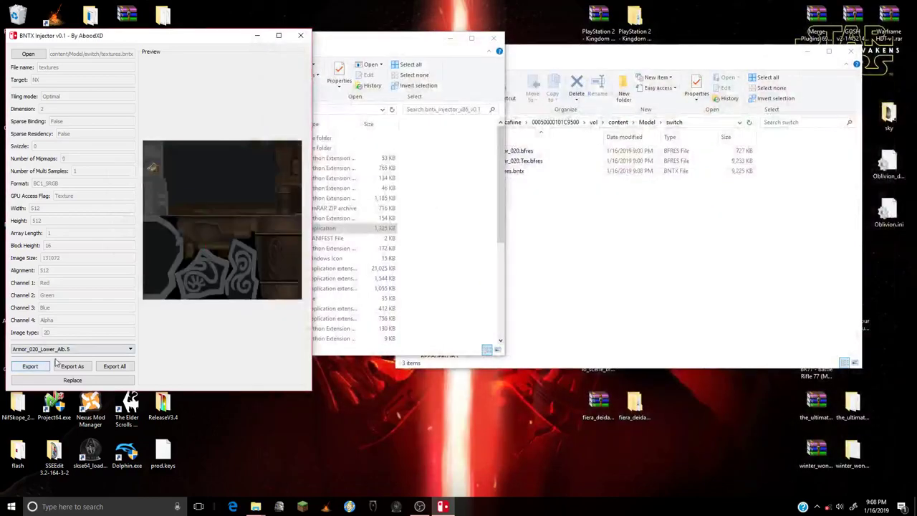
scroll(69, 350, "down", 1)
left_click(72, 380)
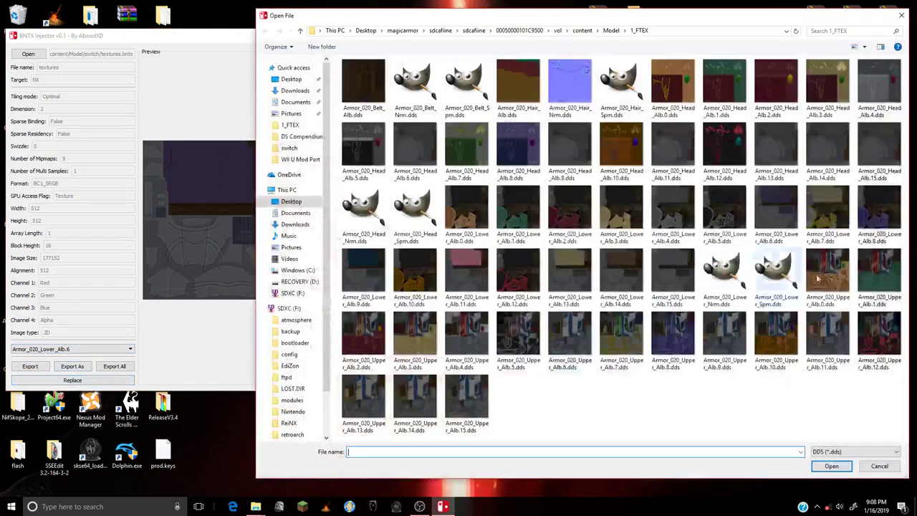
left_click(776, 214)
double_click(776, 215)
- Replace the Armor_020_Lower_Alb.7 texture with Armor_020_Lower_Alb.7.dds, using the default import options
scroll(72, 350, "down", 1)
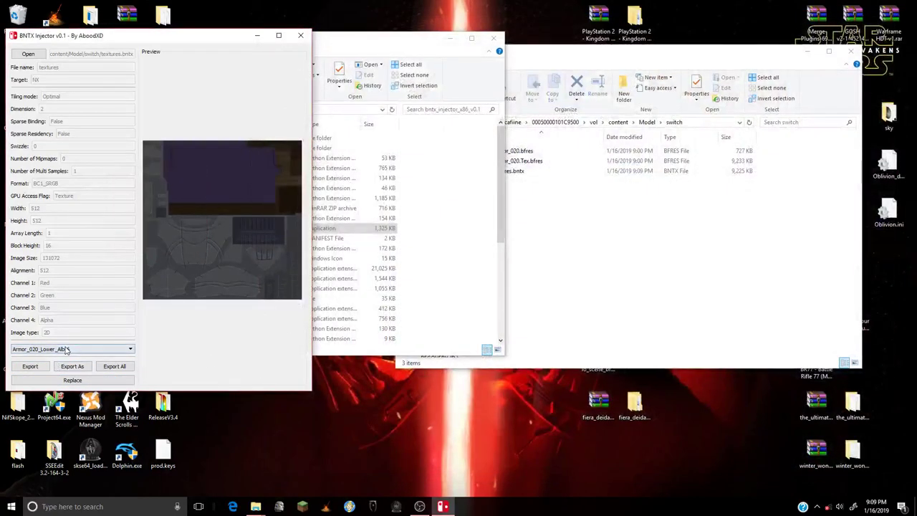
left_click(72, 379)
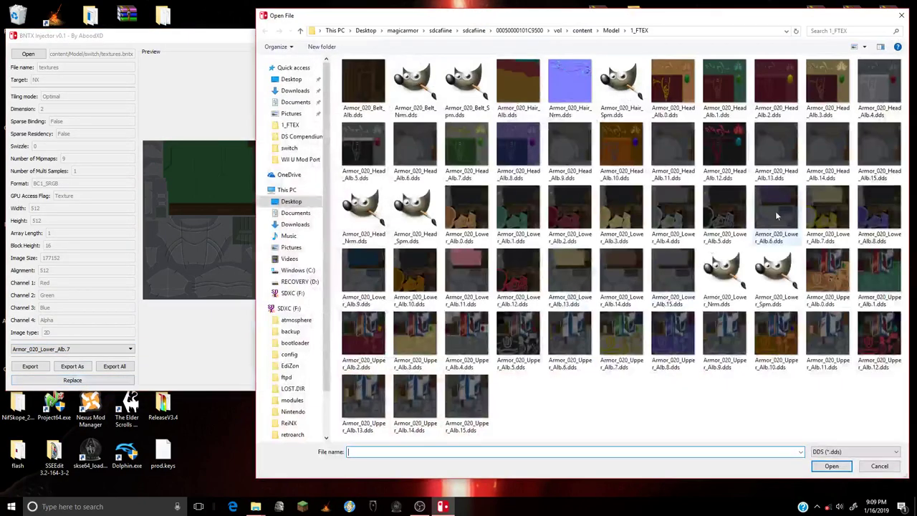
left_click(827, 215)
double_click(827, 215)
scroll(115, 349, "down", 1)
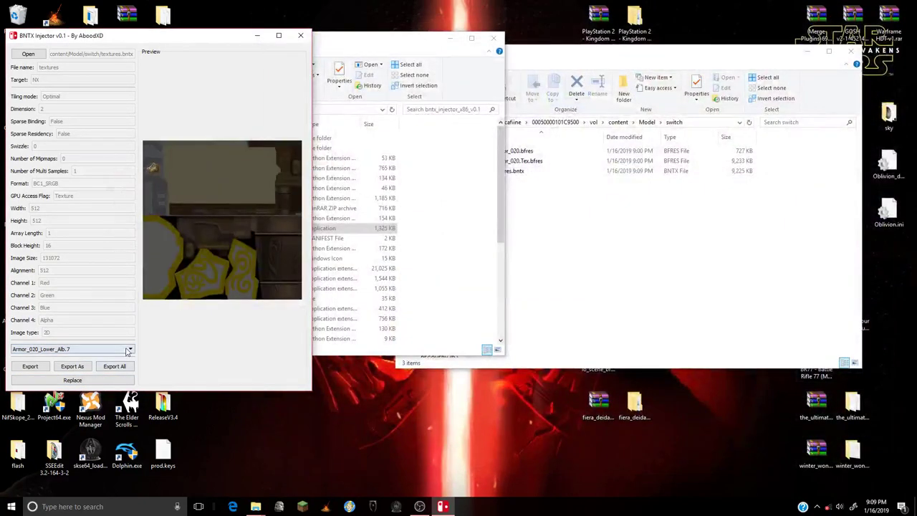
- Replace the Armor_020_Lower_Alb.8 and Armor_020_Lower_Alb.9 textures with Armor_020_Lower_Alb.8.dds and Armor_020_Lower_Alb.9.dds, using the default import options
left_click(118, 380)
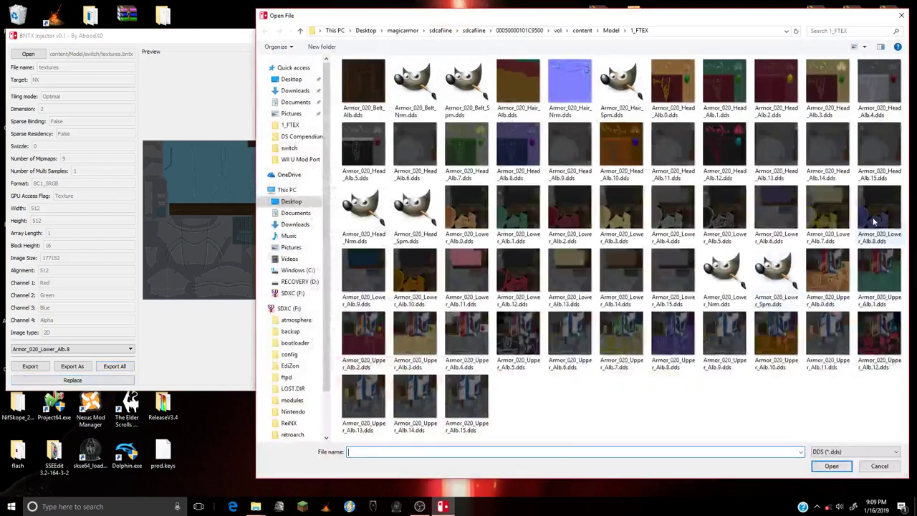
left_click(872, 220)
double_click(872, 221)
scroll(32, 349, "down", 1)
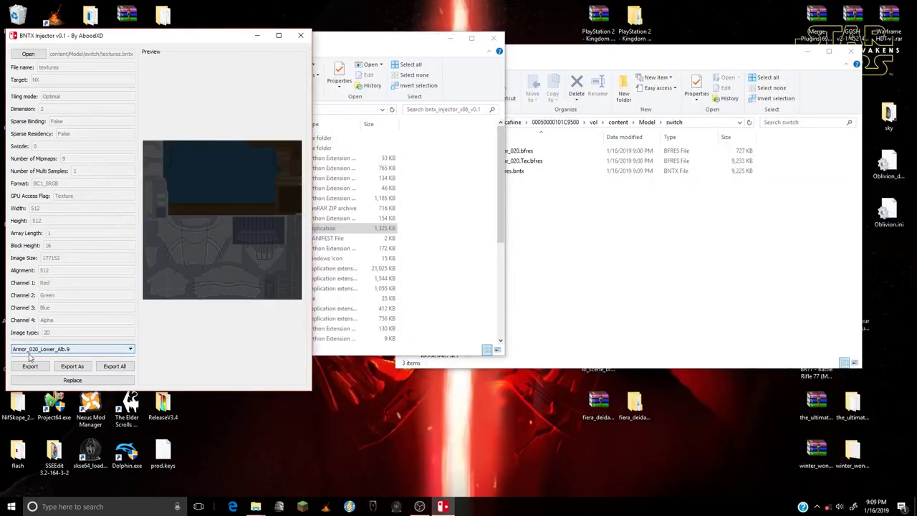
left_click(72, 380)
left_click(344, 277)
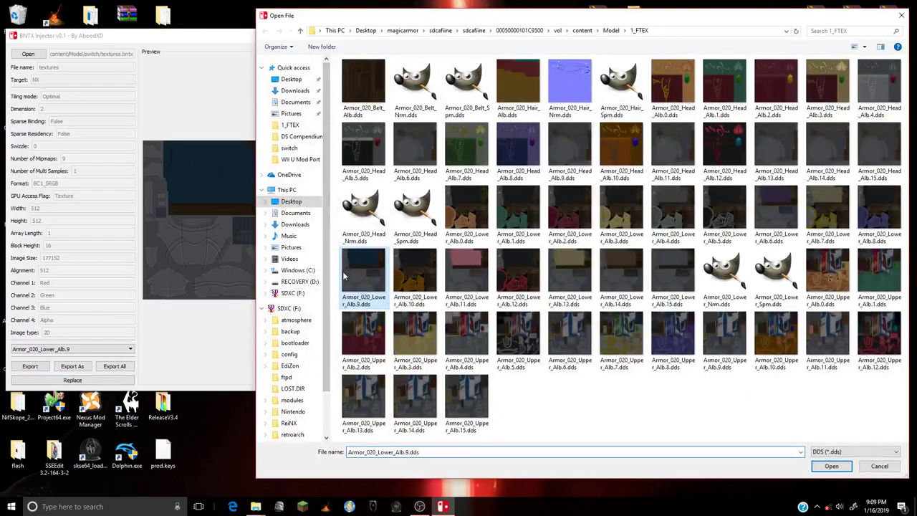
double_click(344, 277)
- Replace the Armor_020_Upper_Alb.1 and Armor_020_Upper_Alb.10 textures with Armor_020_Upper_Alb.1.dds and Armor_020_Upper_Alb.10.dds, using the default import options
scroll(51, 351, "down", 4)
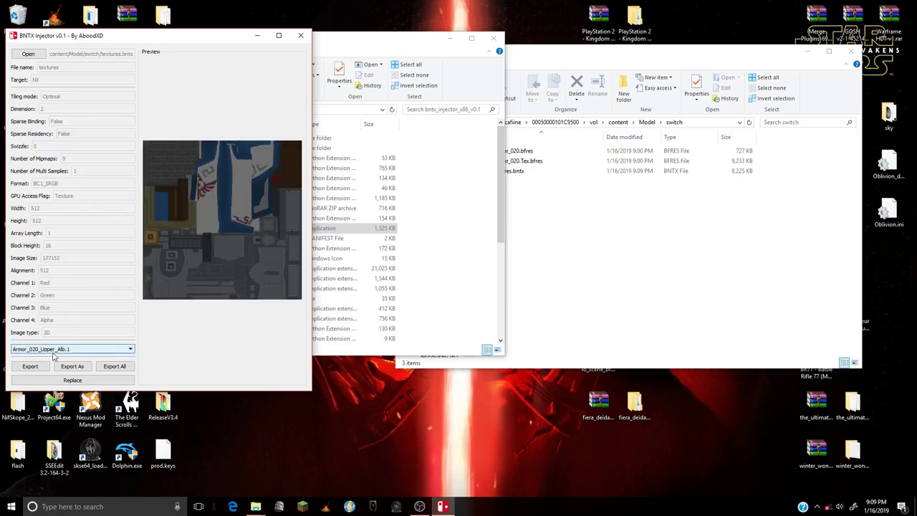
left_click(72, 380)
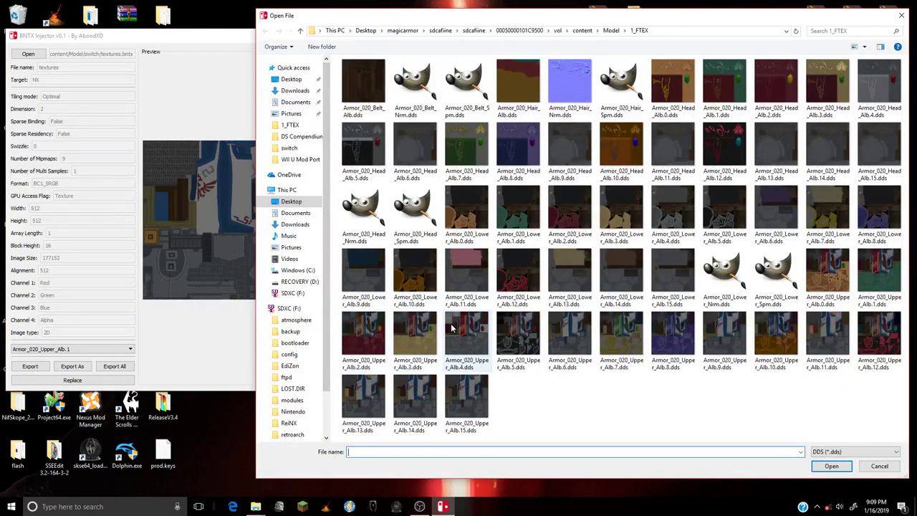
left_click(875, 272)
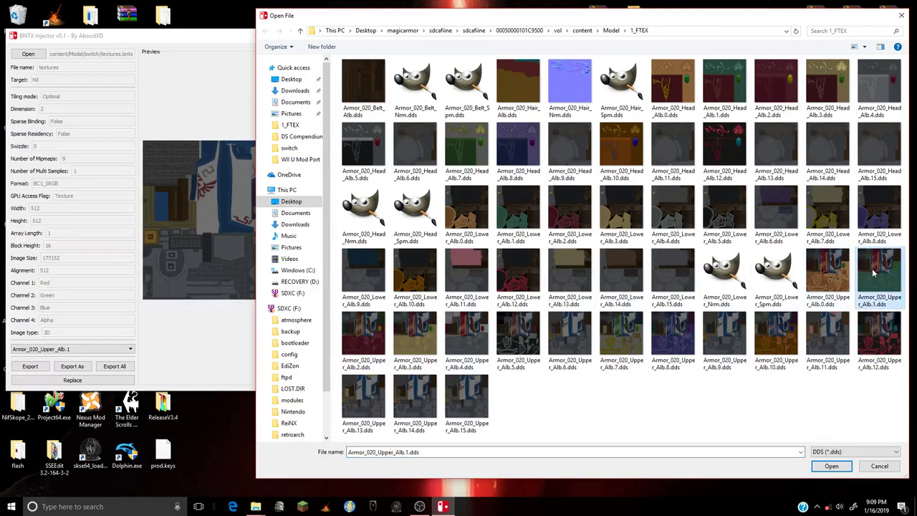
double_click(872, 272)
scroll(69, 349, "down", 1)
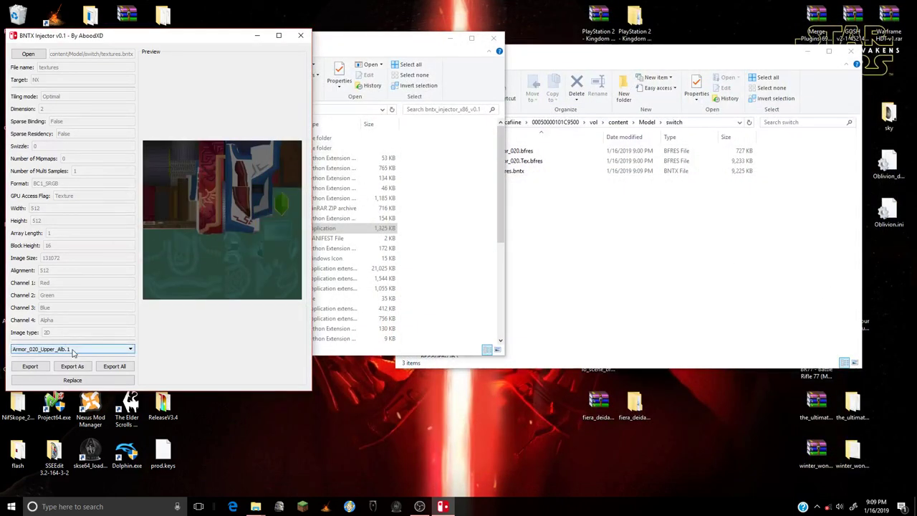
left_click(72, 379)
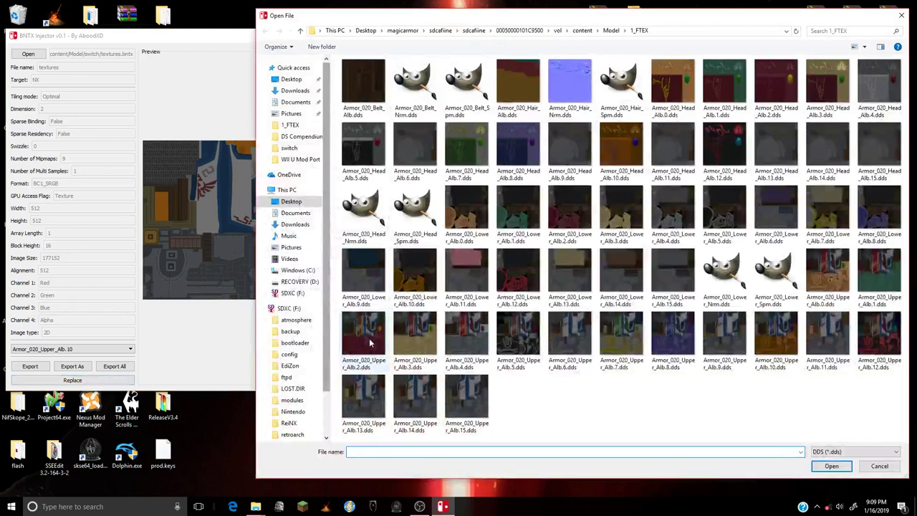
double_click(768, 340)
- Replace the Armor_020_Upper_Alb.11 and Armor_020_Upper_Alb.12 textures with Armor_020_Upper_Alb.11.dds and Armor_020_Upper_Alb.12.dds, using the default import options
scroll(43, 349, "down", 1)
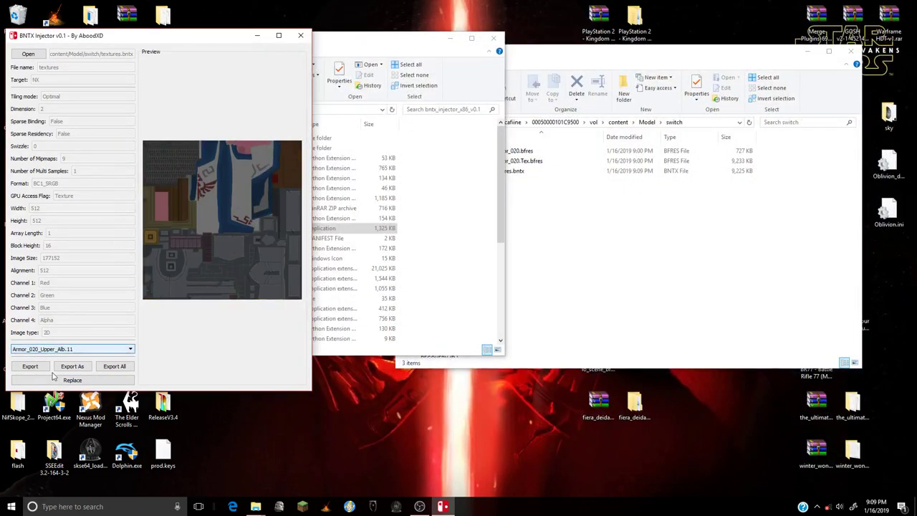
left_click(72, 379)
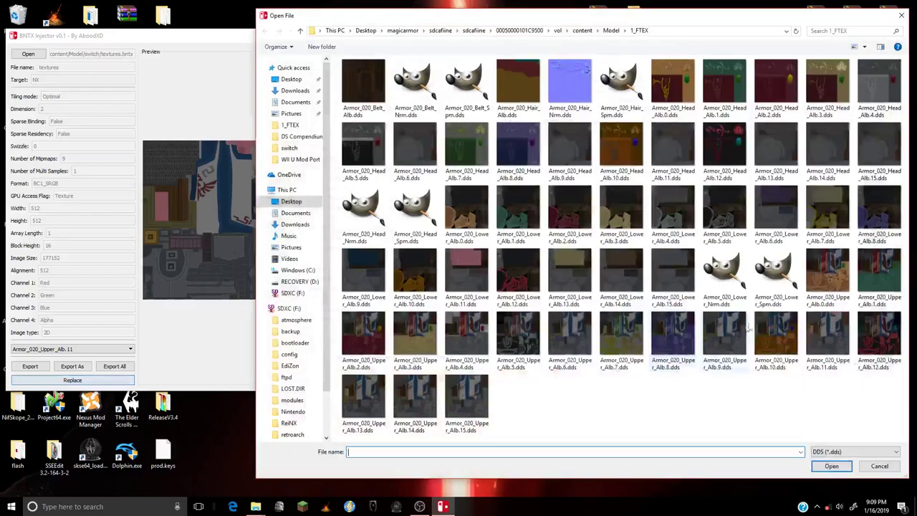
double_click(827, 337)
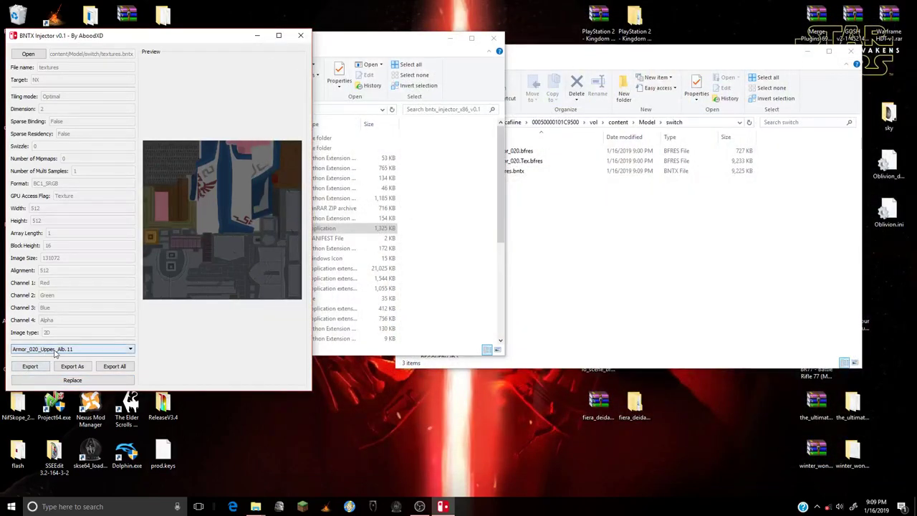
scroll(58, 350, "down", 1)
left_click(72, 381)
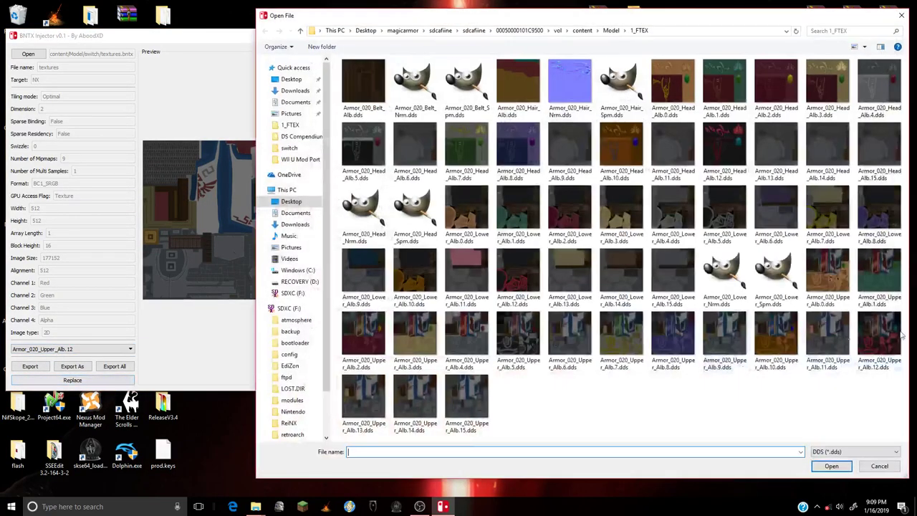
left_click(894, 342)
double_click(885, 344)
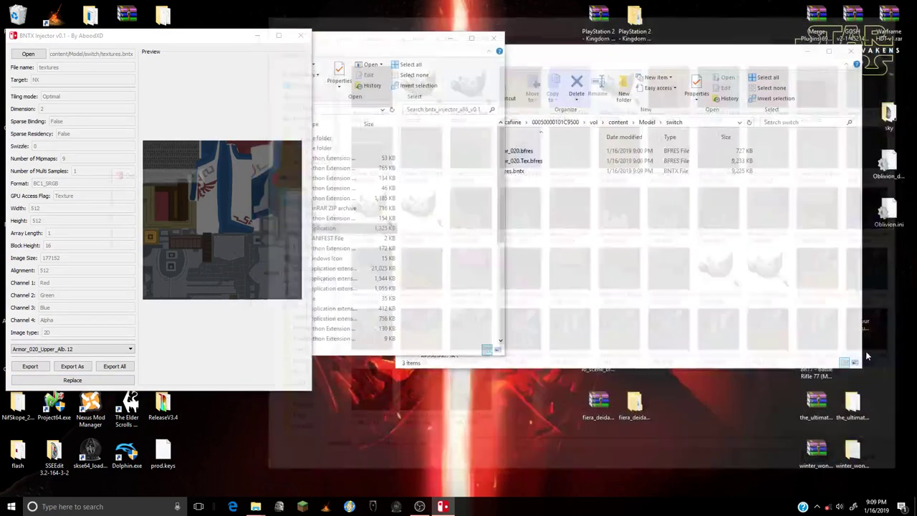
- Replace the Armor_020_Upper_Alb.13 and Armor_020_Upper_Alb.14 textures with Armor_020_Upper_Alb.13.dds and Armor_020_Upper_Alb.14.dds, using the default import options
scroll(100, 349, "down", 1)
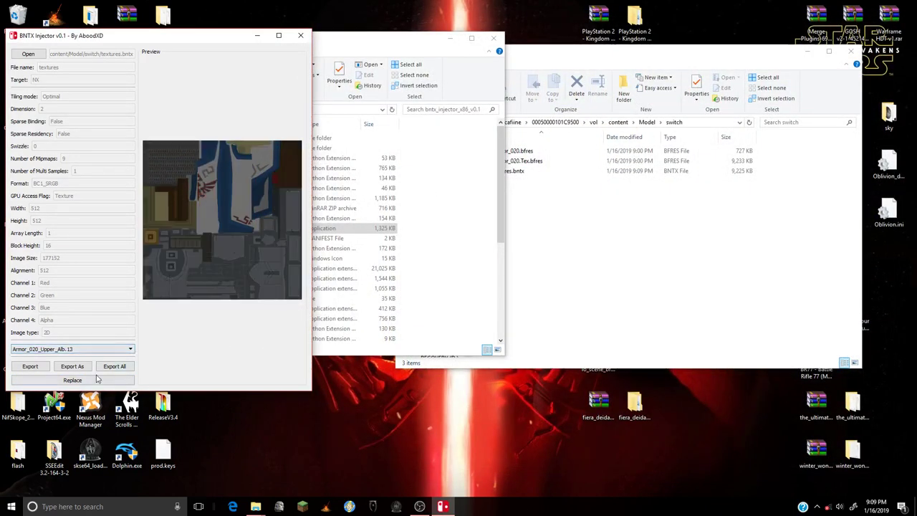
left_click(98, 381)
left_click(363, 396)
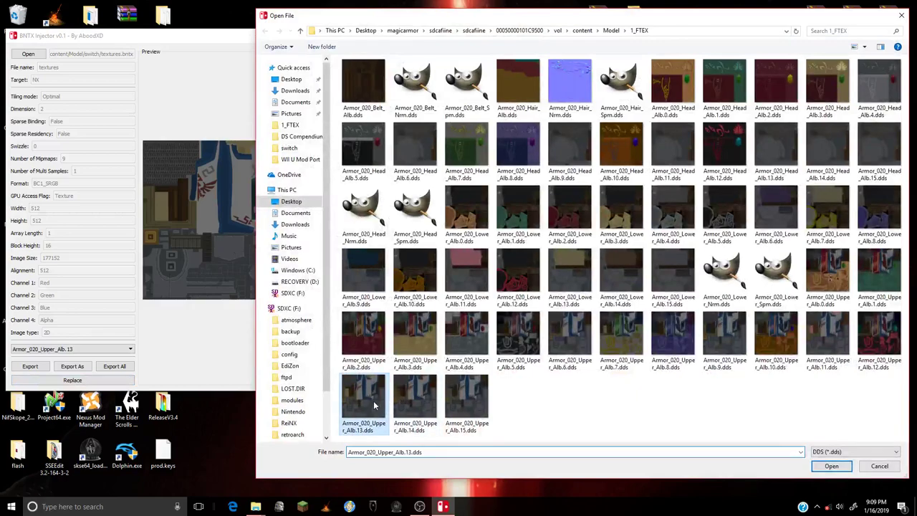
double_click(363, 395)
scroll(109, 356, "down", 1)
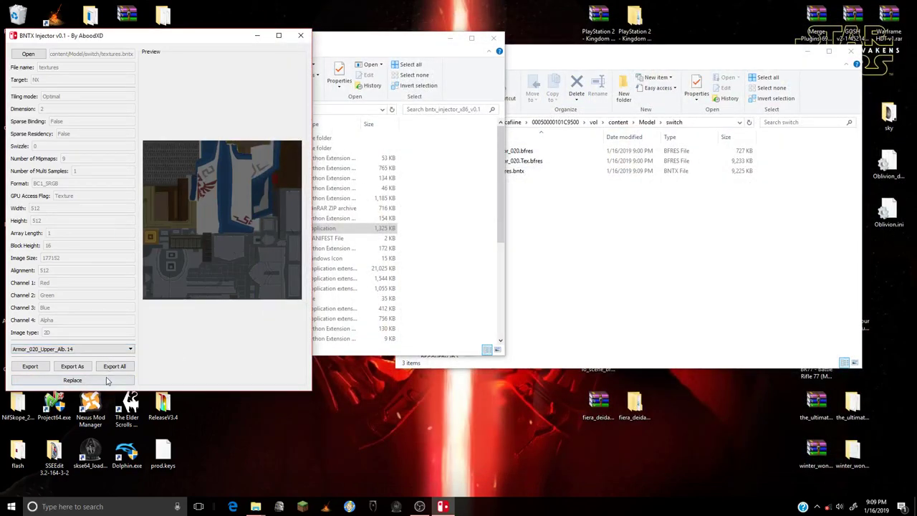
left_click(109, 381)
left_click(415, 395)
double_click(415, 395)
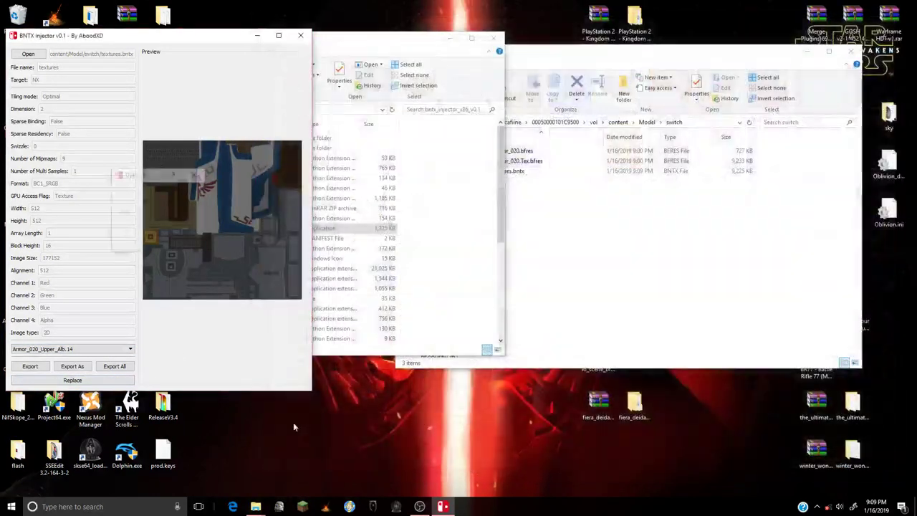
- Replace the Armor_020_Upper_Alb.15 texture with Armor_020_Upper_Alb.15.dds, using the default import options
scroll(82, 351, "down", 1)
left_click(125, 381)
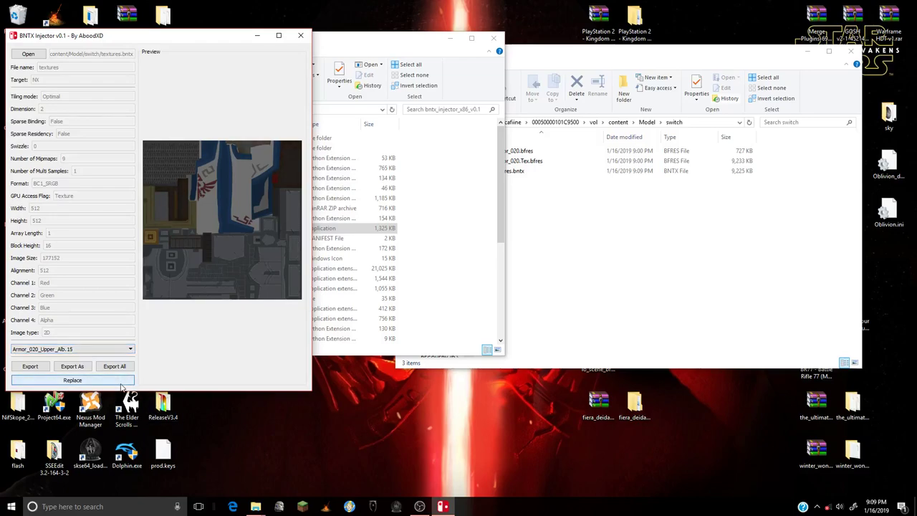
left_click(444, 405)
double_click(444, 404)
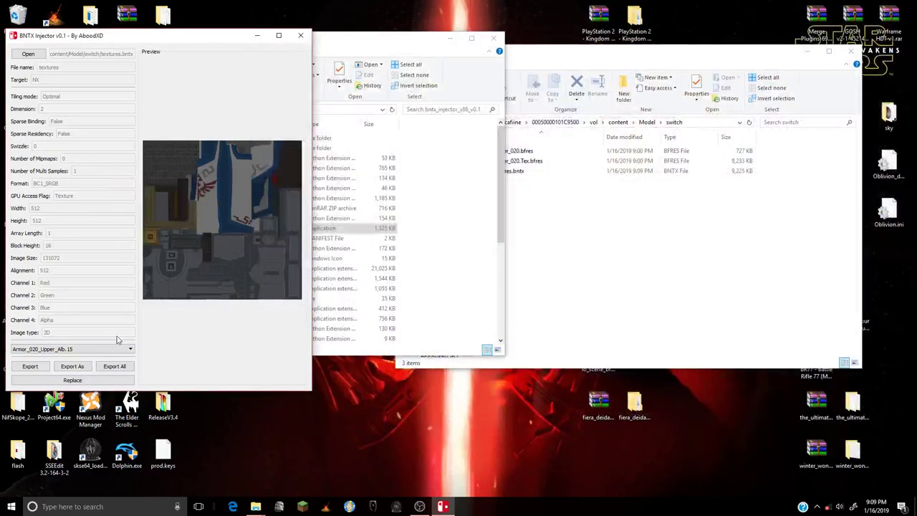
- Replace the Armor_020_Upper_Alb.2 texture with Armor_020_Lower_Alb.2.dds, using the default import options
left_click(103, 378)
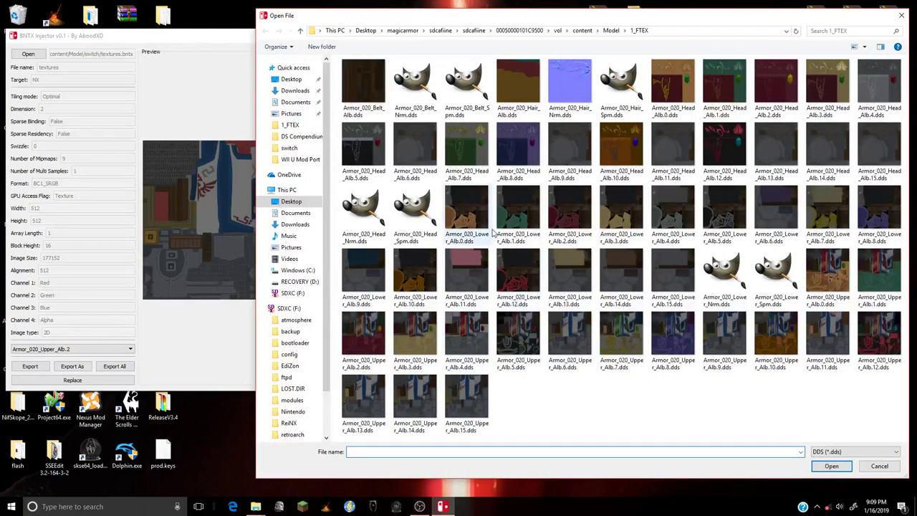
double_click(539, 234)
left_click(152, 250)
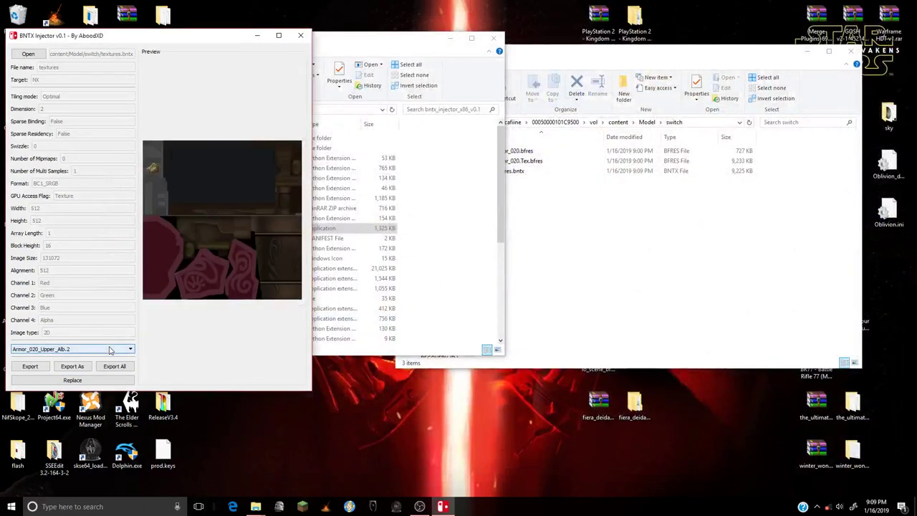
- Replace the Armor_020_Upper_Alb.3 and Armor_020_Upper_Alb.2 textures with Armor_020_Upper_Alb.3.dds and Armor_020_Upper_Alb.2.dds, using the default import options
scroll(109, 350, "down", 1)
left_click(131, 380)
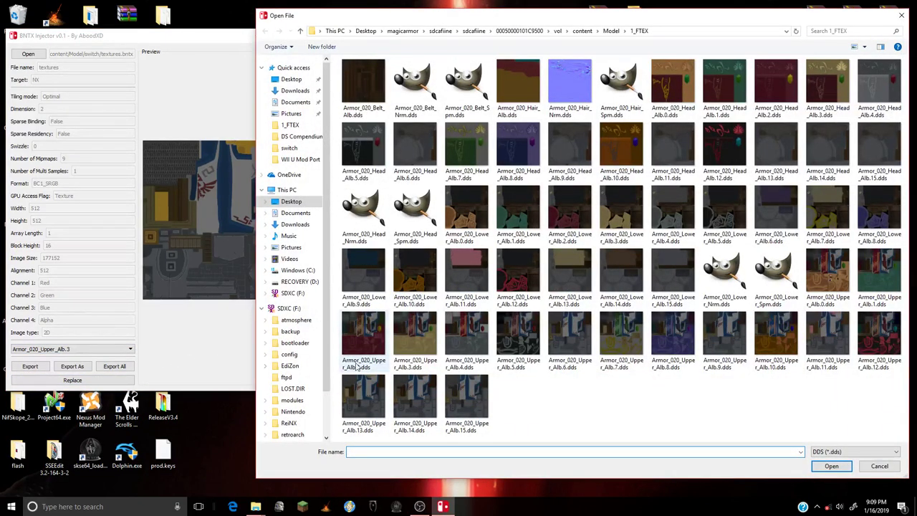
double_click(415, 337)
scroll(129, 350, "up", 1)
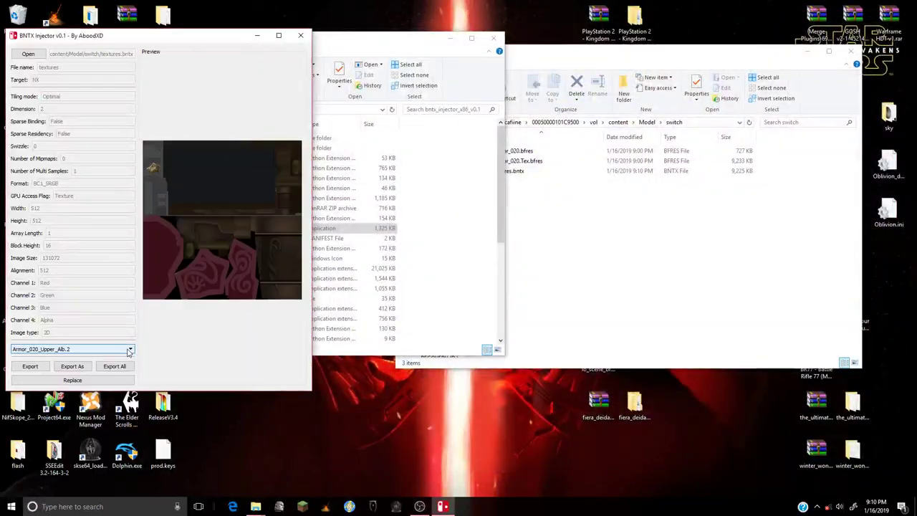
left_click(128, 380)
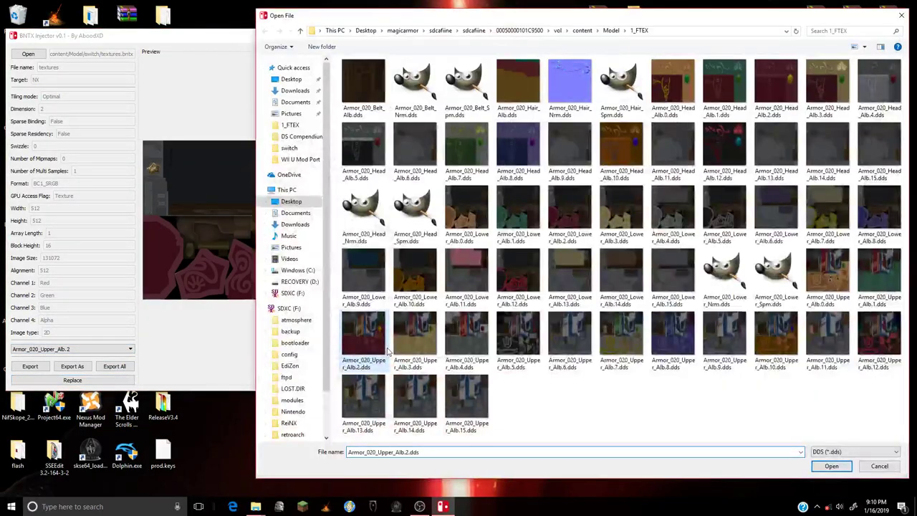
double_click(388, 349)
- Replace the Armor_020_Upper_Alb.4 and Armor_020_Upper_Alb.5 textures with Armor_020_Upper_Alb.4.dds and Armor_020_Upper_Alb.5.dds, using the default import options
scroll(129, 351, "down", 1)
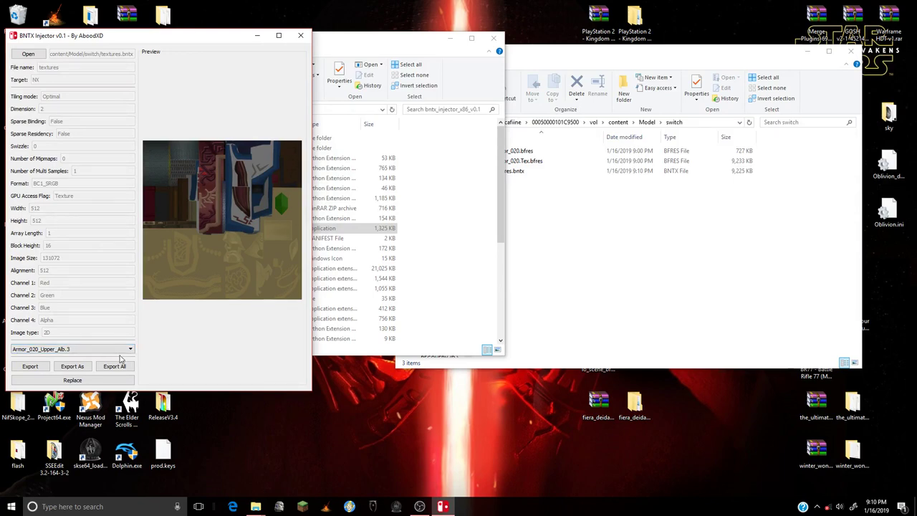
scroll(121, 351, "down", 1)
left_click(118, 379)
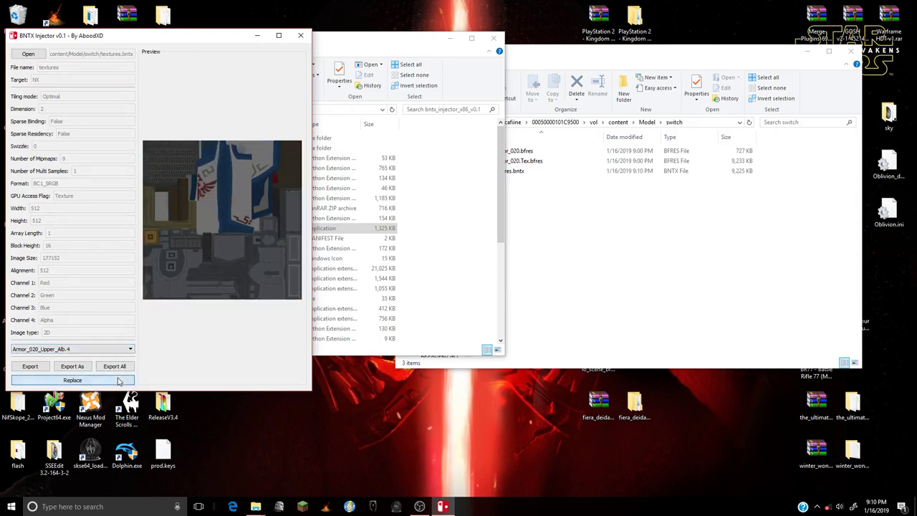
double_click(466, 337)
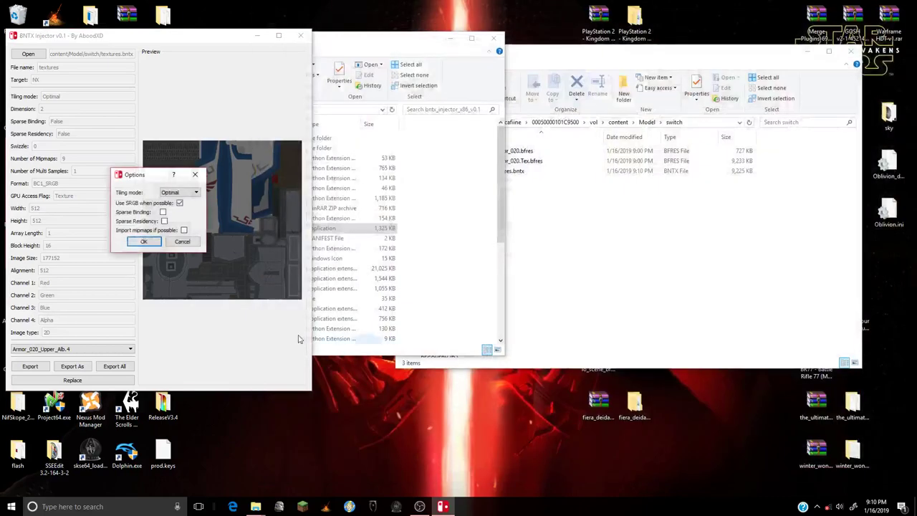
key("Return")
scroll(69, 351, "down", 1)
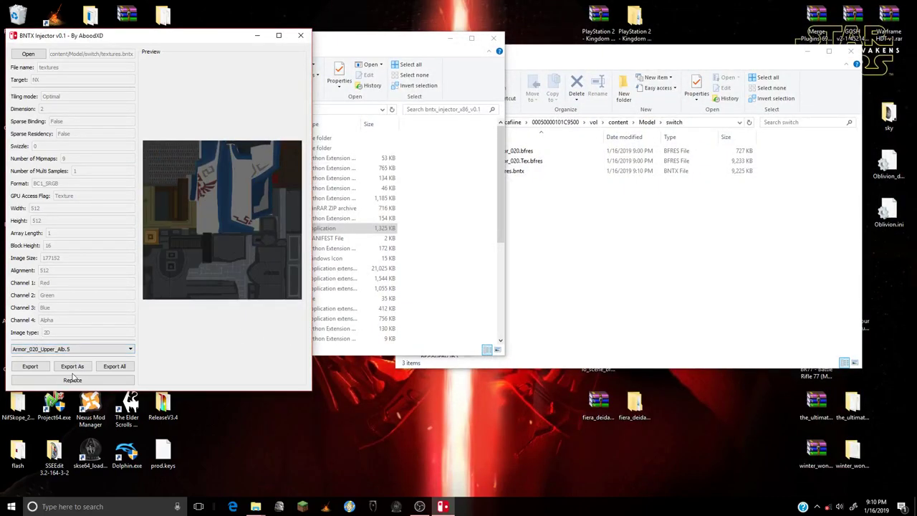
left_click(72, 381)
double_click(518, 333)
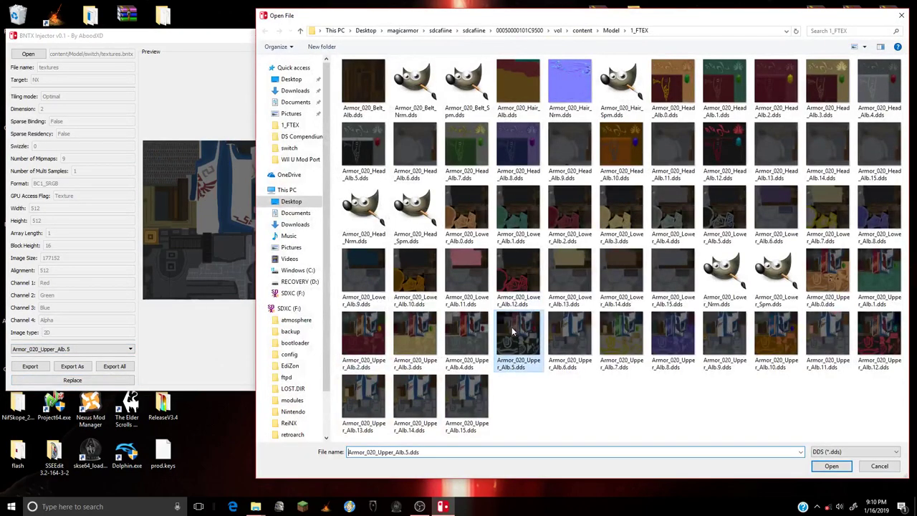
key("Return")
- Replace the Armor_020_Upper_Alb.6 and Armor_020_Upper_Alb.7 textures with Armor_020_Upper_Alb.6.dds and Armor_020_Upper_Alb.7.dds, using the default import options
scroll(112, 352, "down", 1)
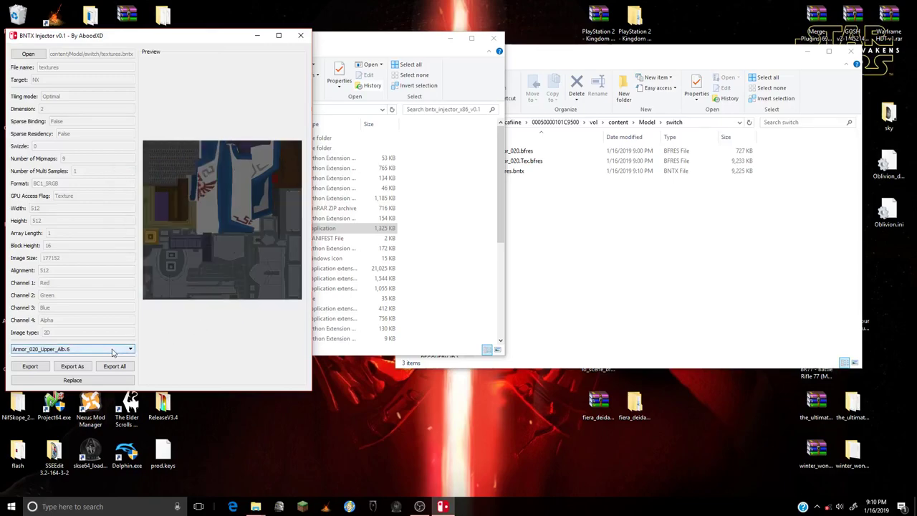
left_click(107, 381)
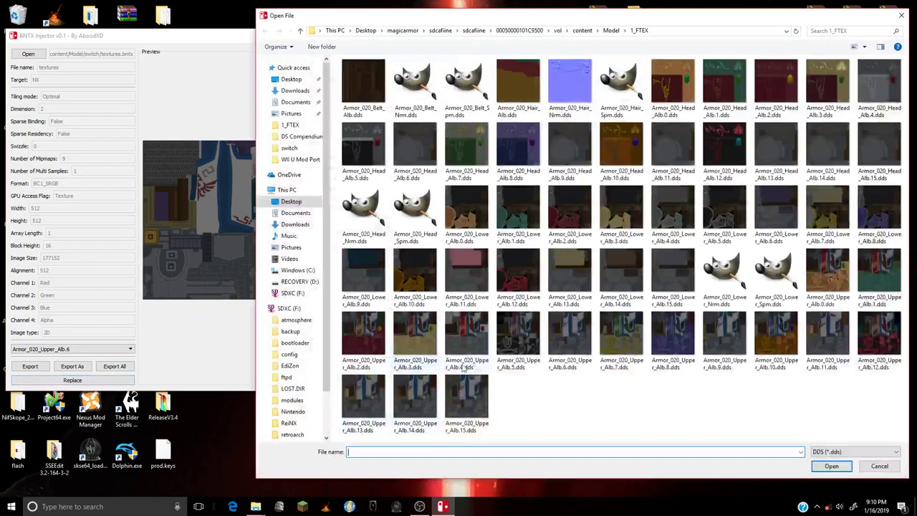
left_click(556, 350)
double_click(556, 351)
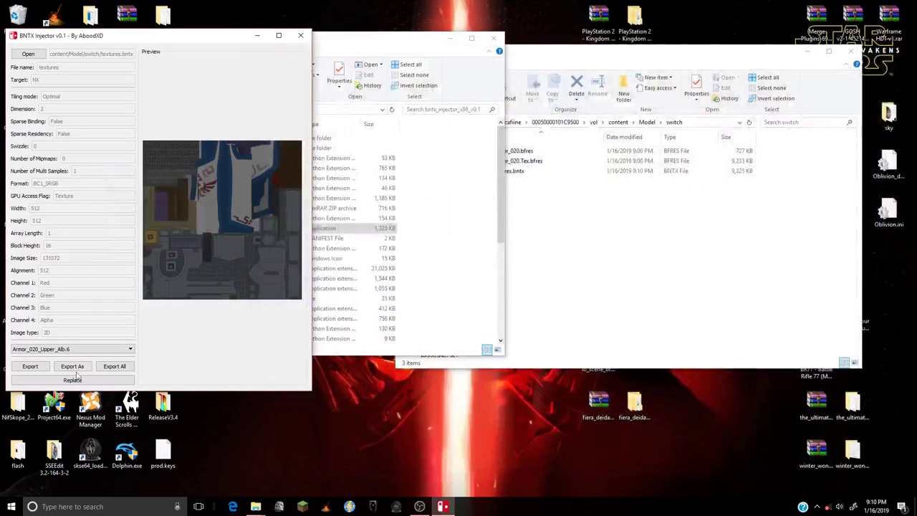
scroll(122, 349, "down", 1)
left_click(72, 380)
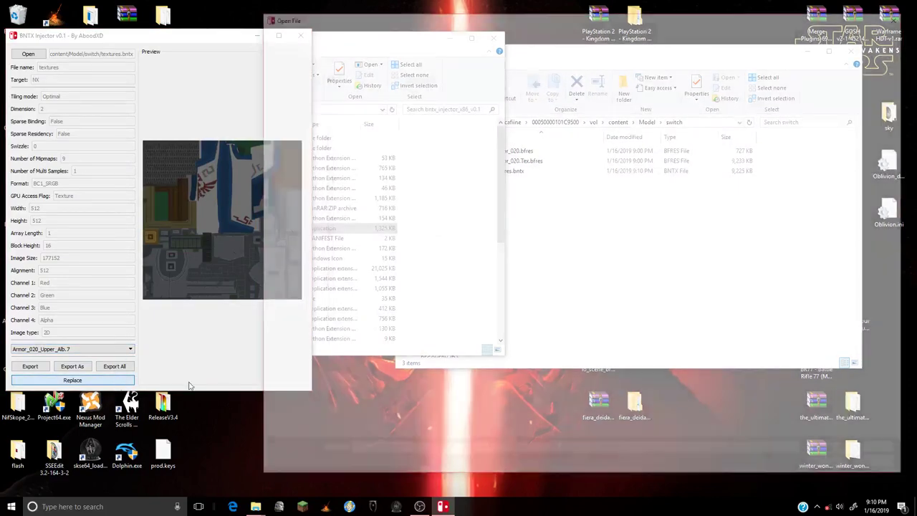
left_click(617, 333)
double_click(618, 333)
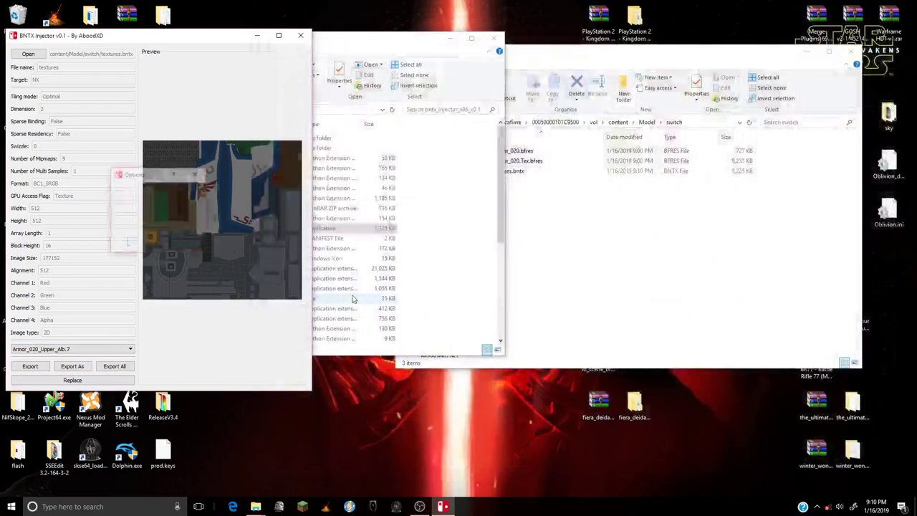
- Replace the Armor_020_Upper_Alb.8 texture with Armor_020_Upper_Alb.8.dds, using the default import options
scroll(114, 349, "down", 1)
left_click(111, 380)
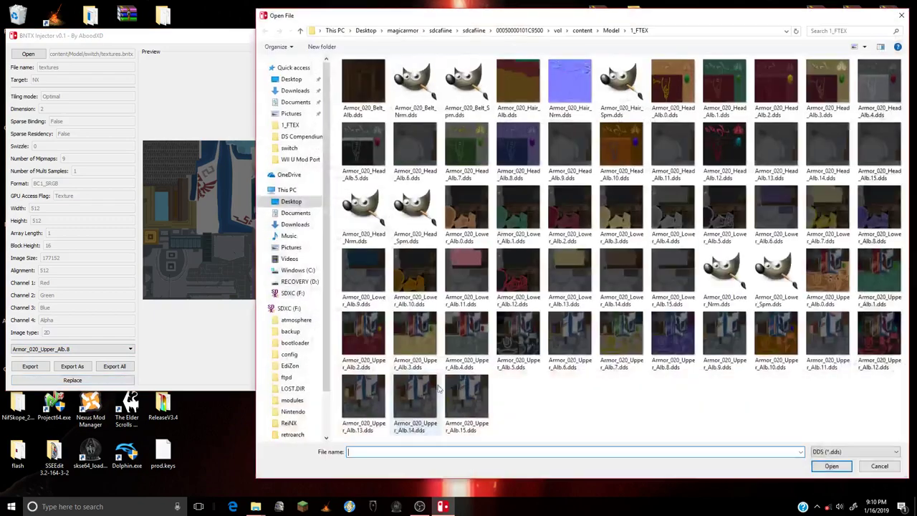
double_click(645, 357)
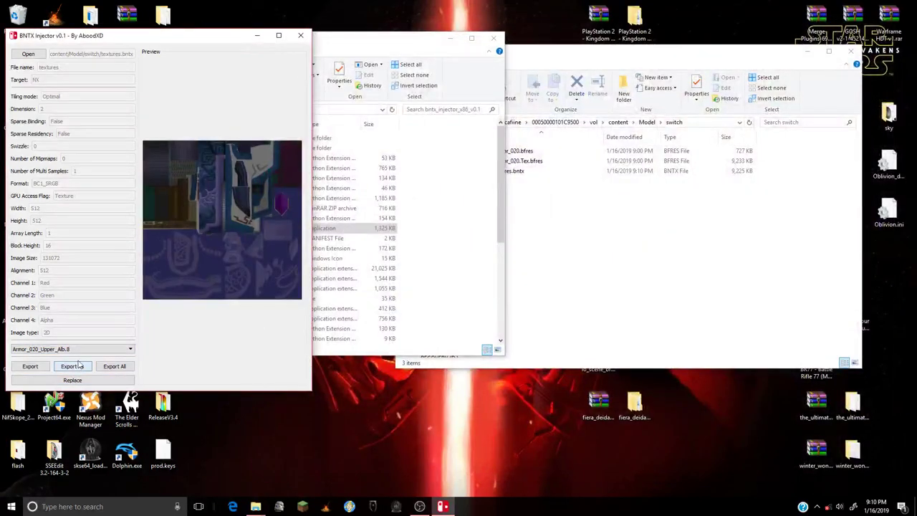
- Try to replace the Armor_020_Upper_Alb.9 texture with Armor_020_Upper_Alb.9.dds, using the default import options
scroll(91, 351, "down", 1)
left_click(72, 380)
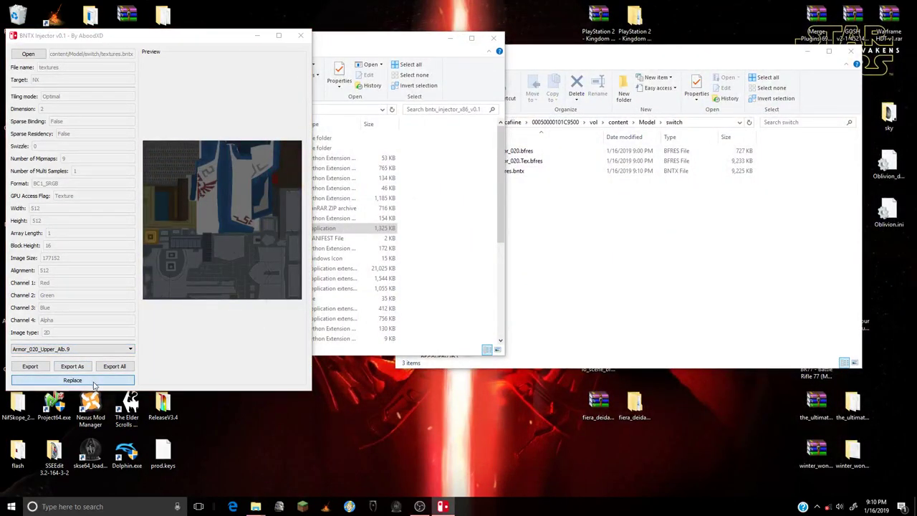
double_click(724, 351)
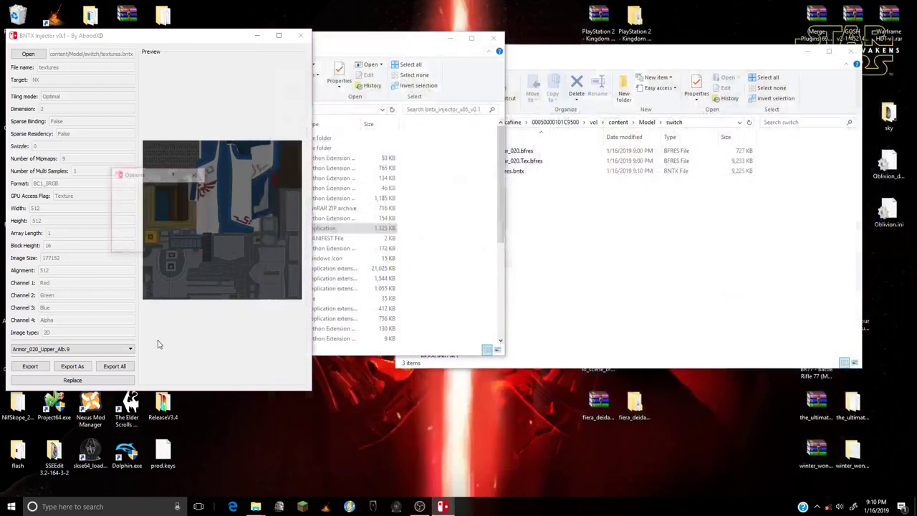
key("Return")
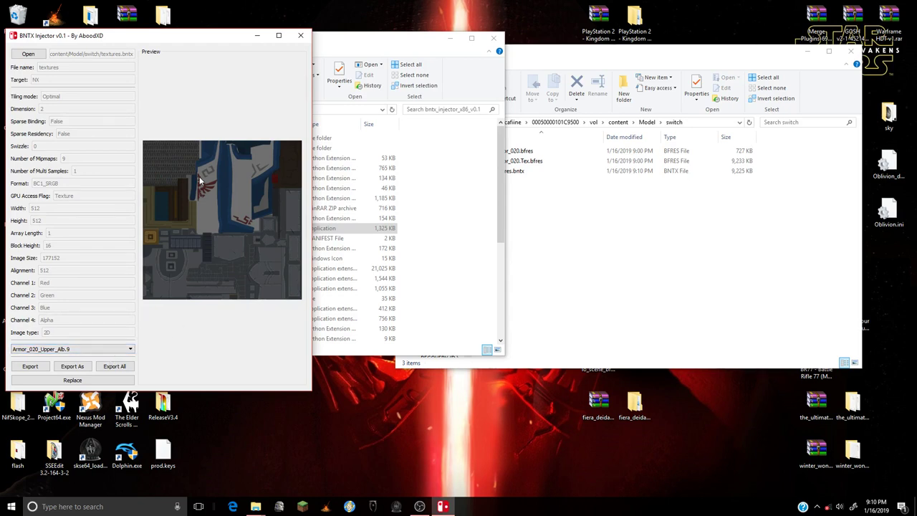
left_click(94, 380)
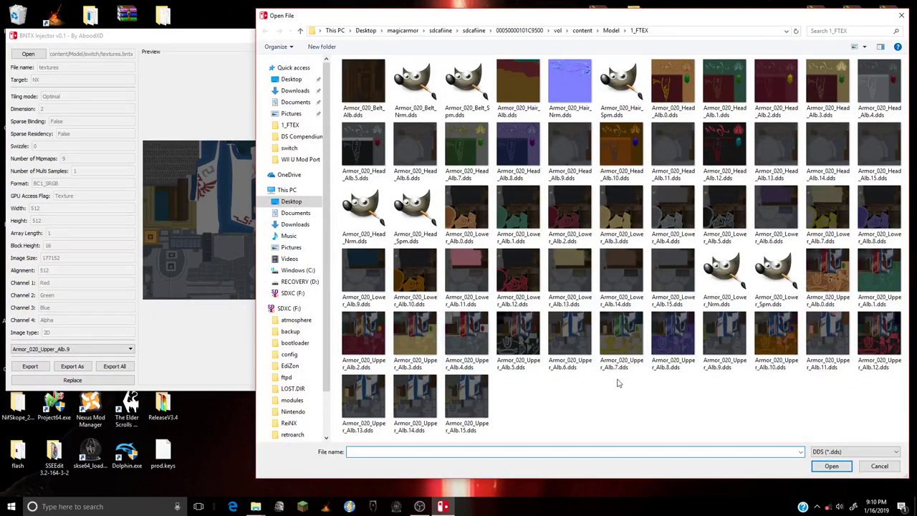
left_click(725, 340)
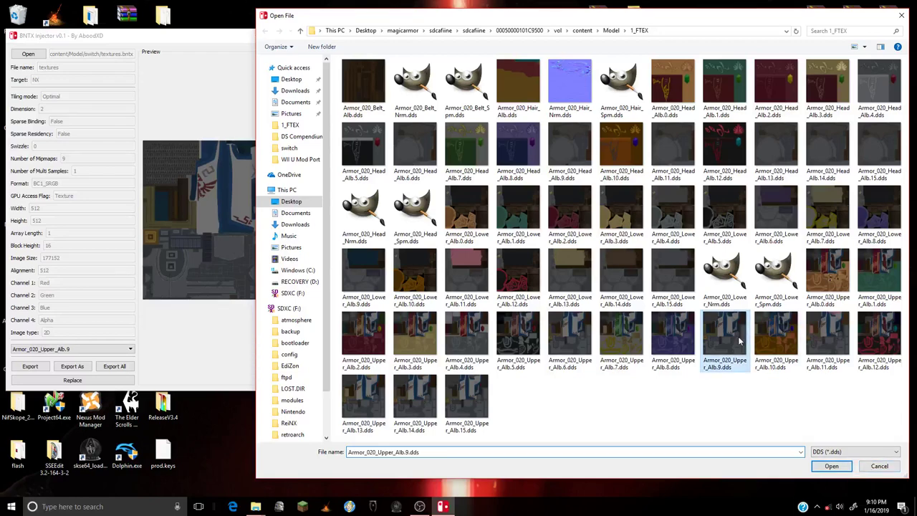
left_click(831, 467)
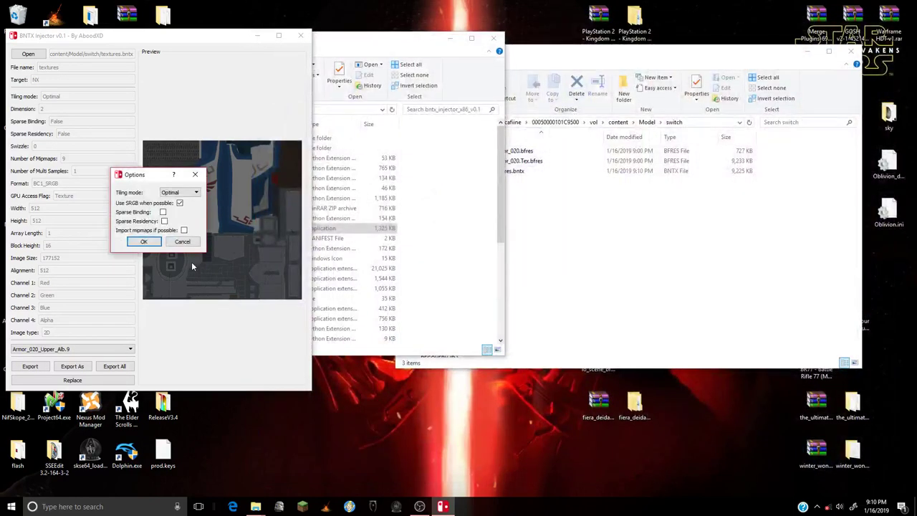
left_click(143, 242)
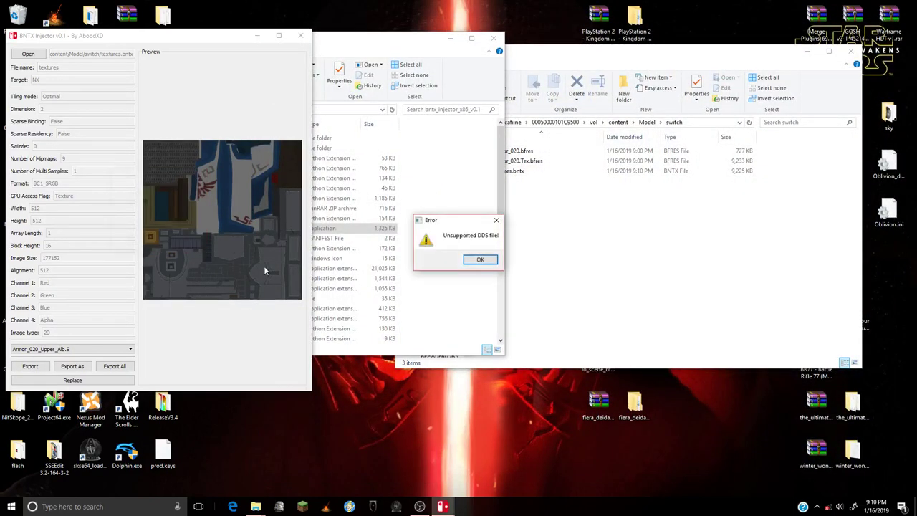
left_click(478, 260)
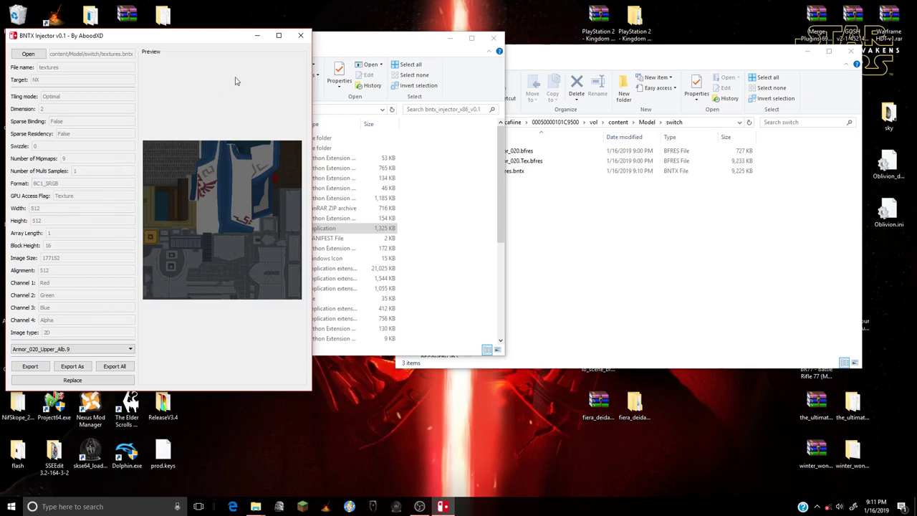
- Close BNTX Injector and run bfres_tex_replacer.py from the WII U Mod Port folder
left_click(301, 37)
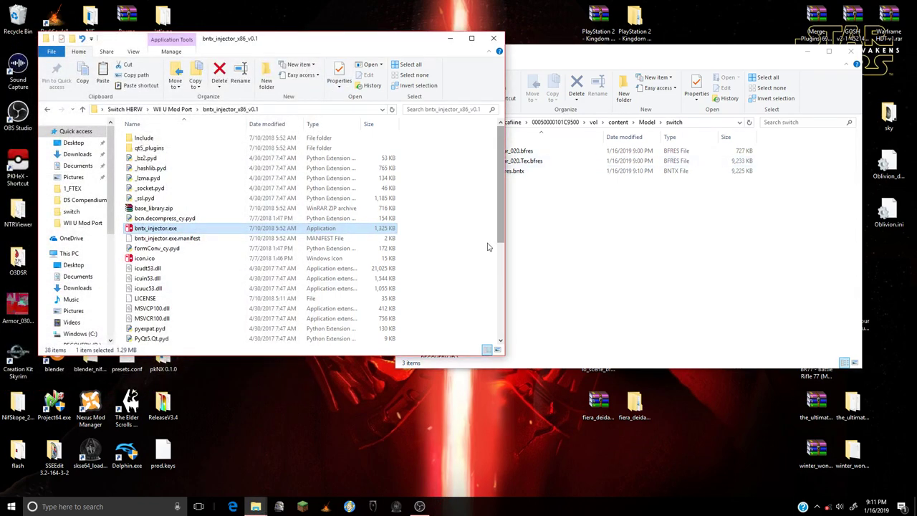
left_click(537, 207)
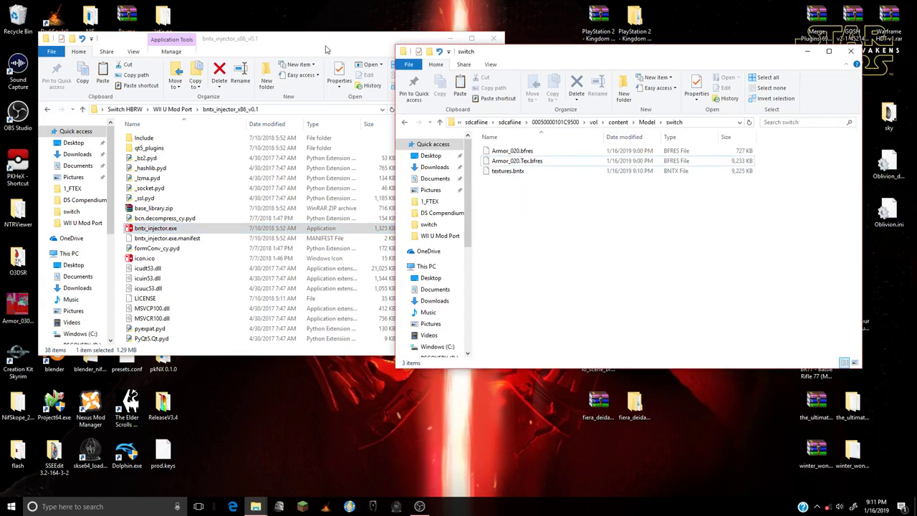
left_click(372, 51)
key("BackSpace")
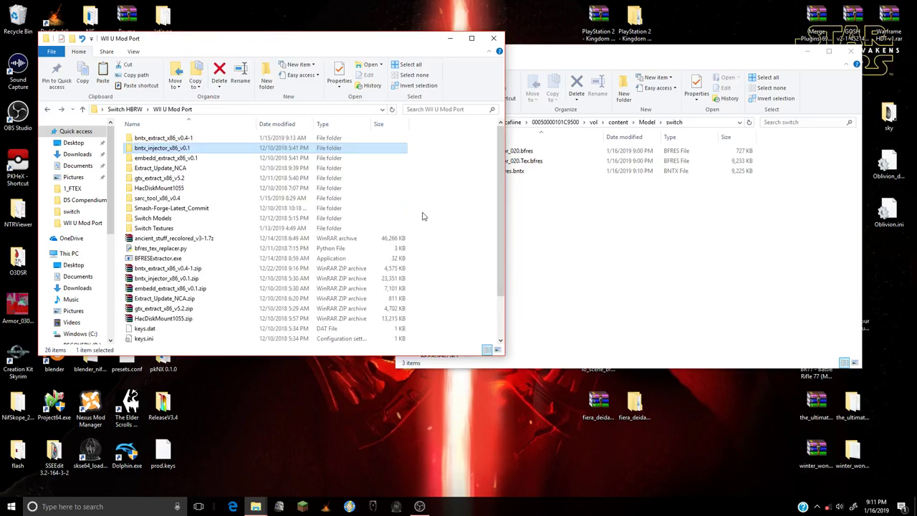
double_click(205, 248)
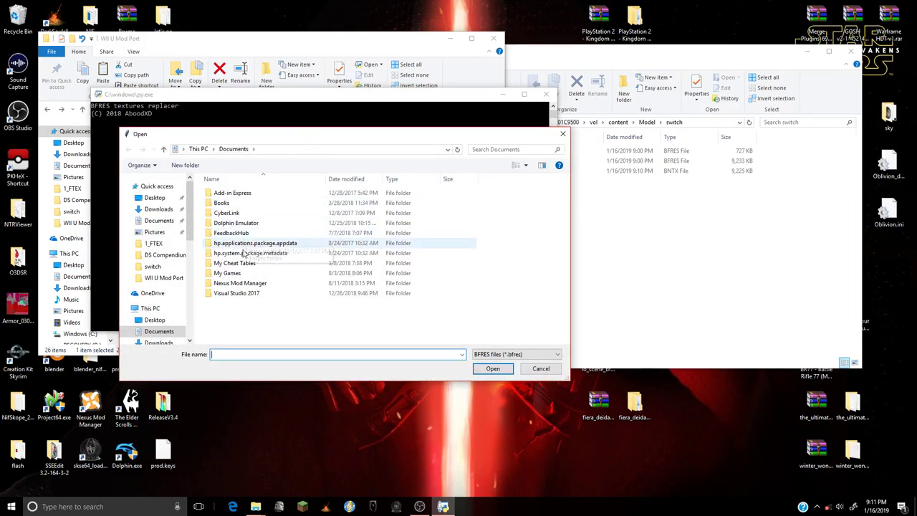
left_click(178, 279)
left_click(179, 244)
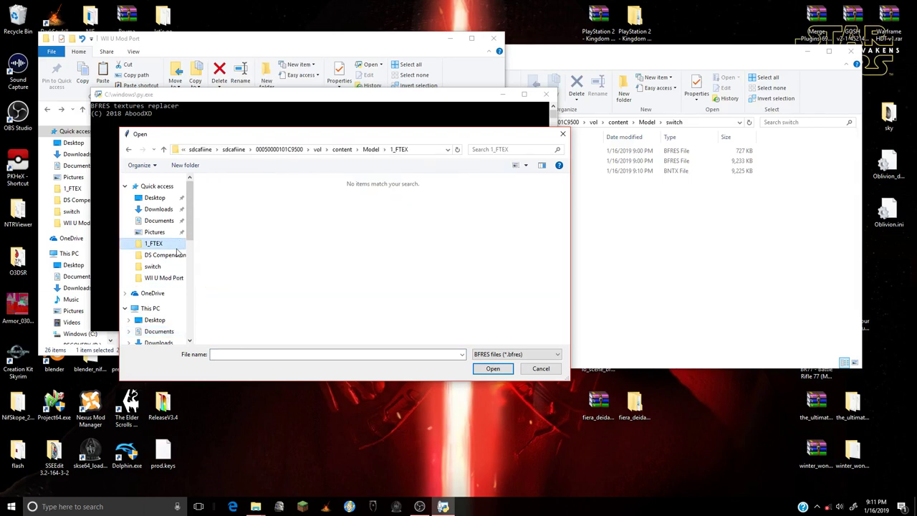
left_click(262, 149)
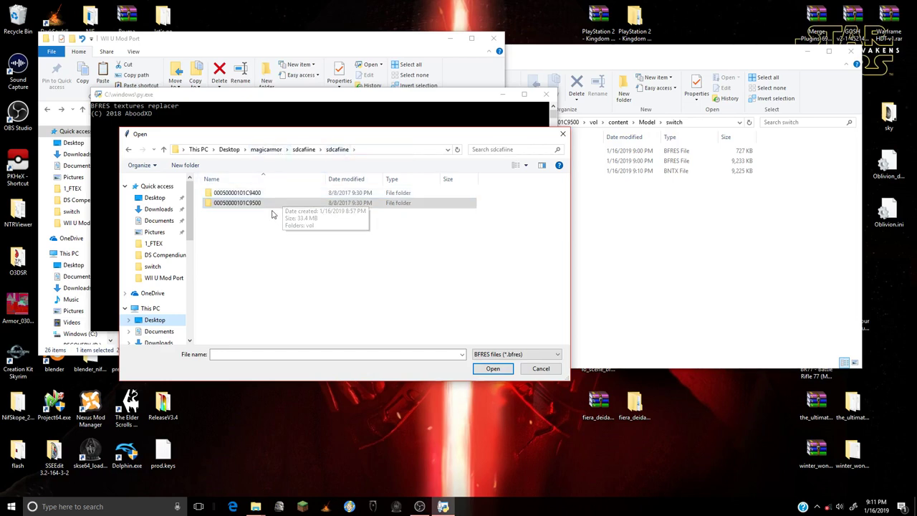
double_click(280, 206)
double_click(282, 196)
double_click(282, 195)
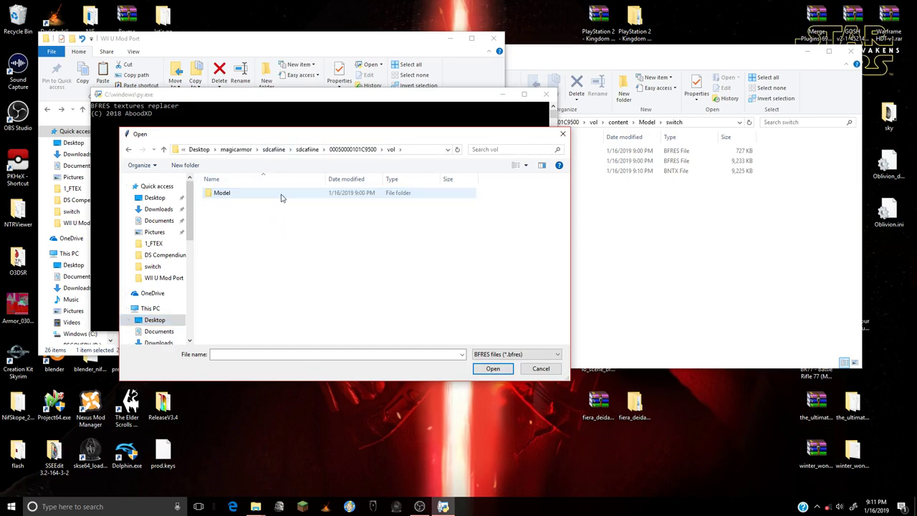
double_click(282, 194)
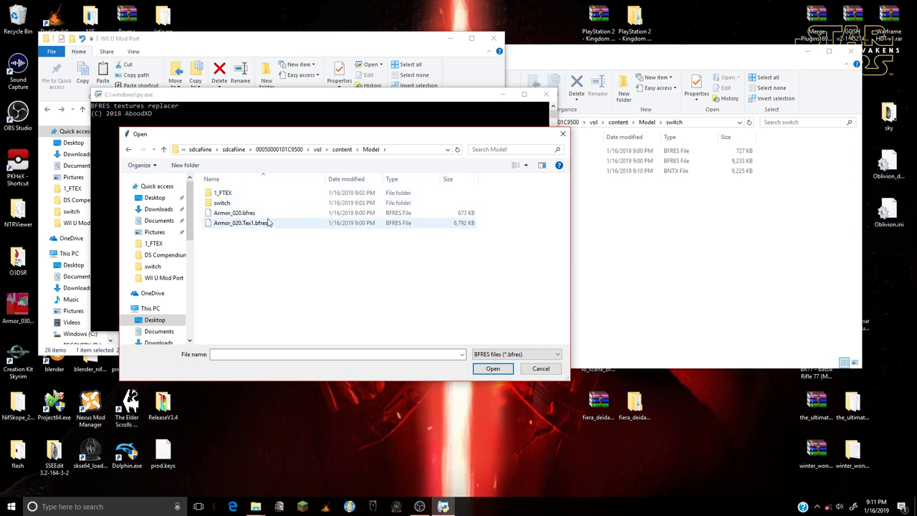
double_click(276, 204)
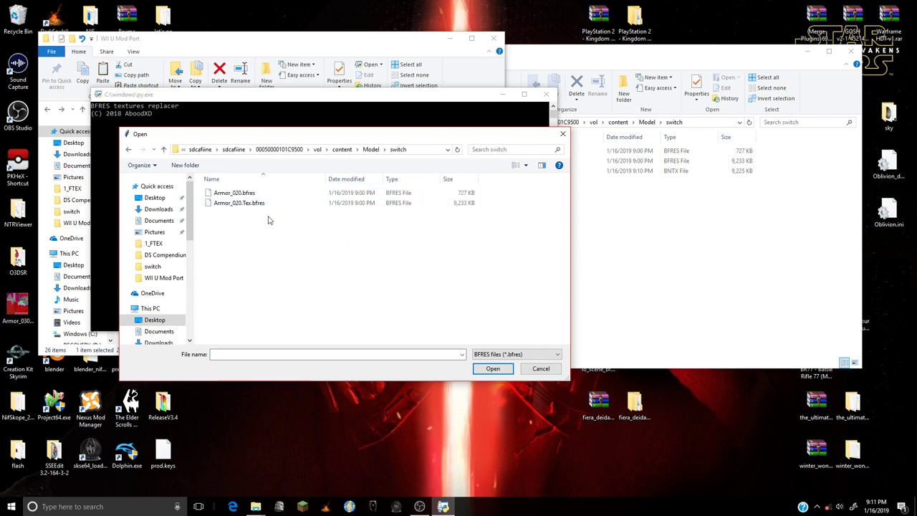
left_click(275, 204)
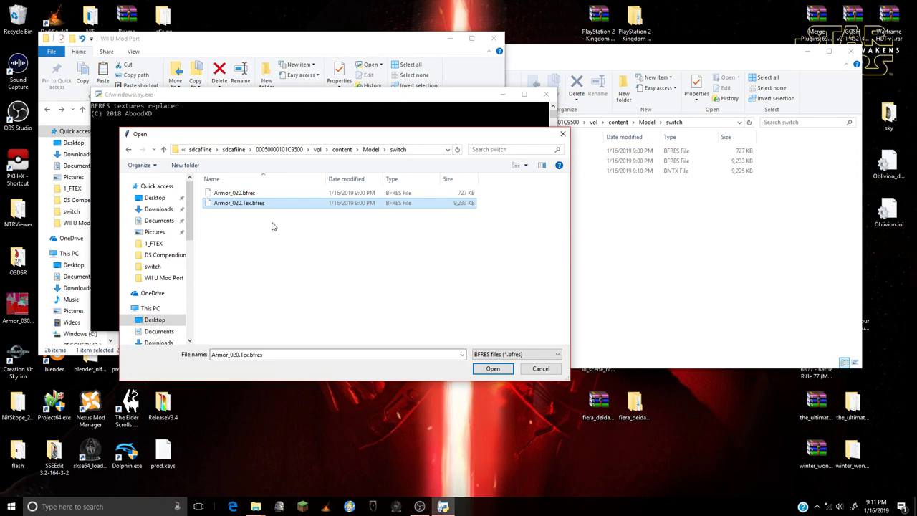
key("Return")
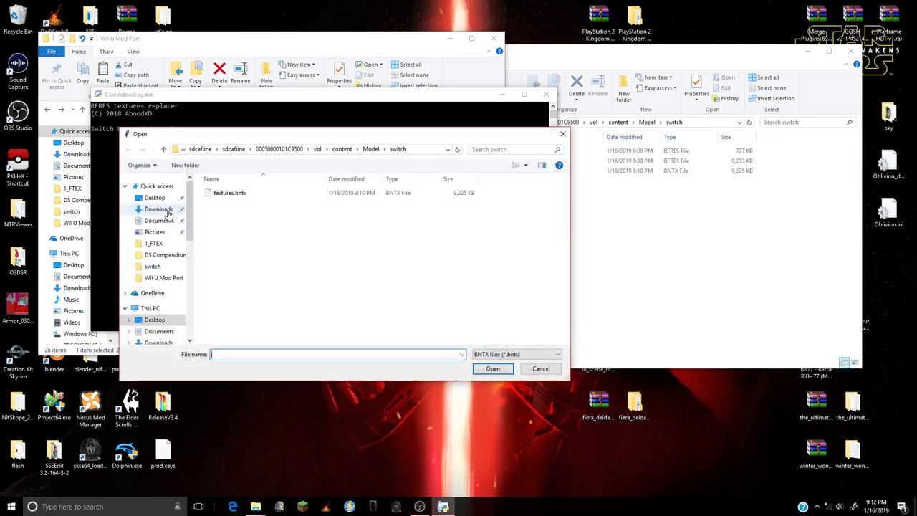
double_click(283, 202)
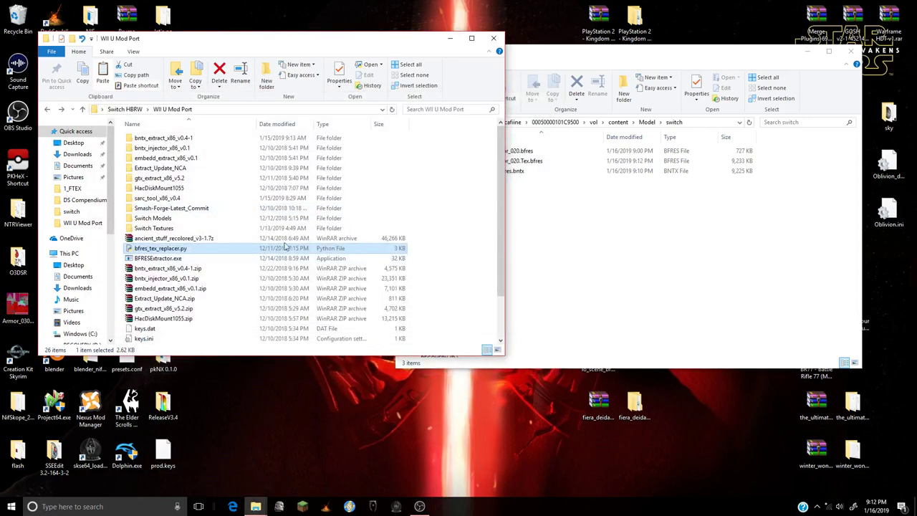
- Delete textures.bntx from the switch folder and compress Armor_020.Tex.bfres with yaz0fast.exe
left_click(514, 227)
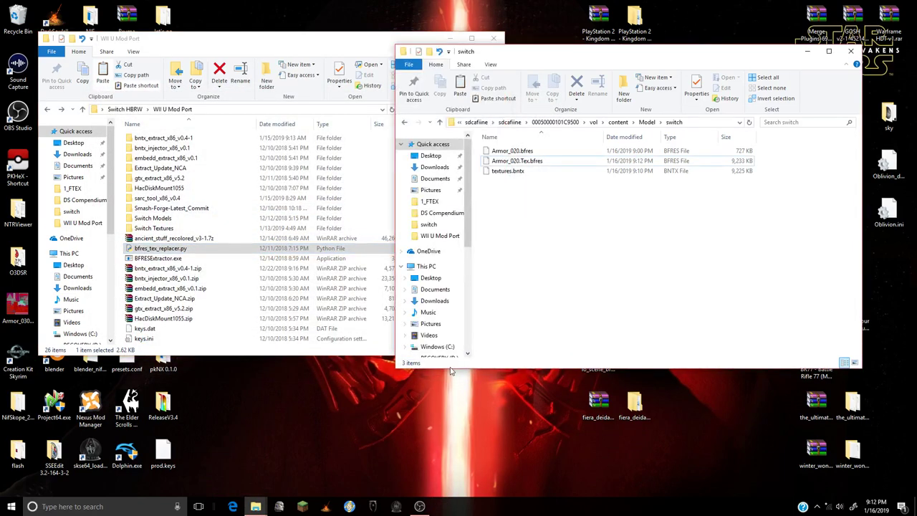
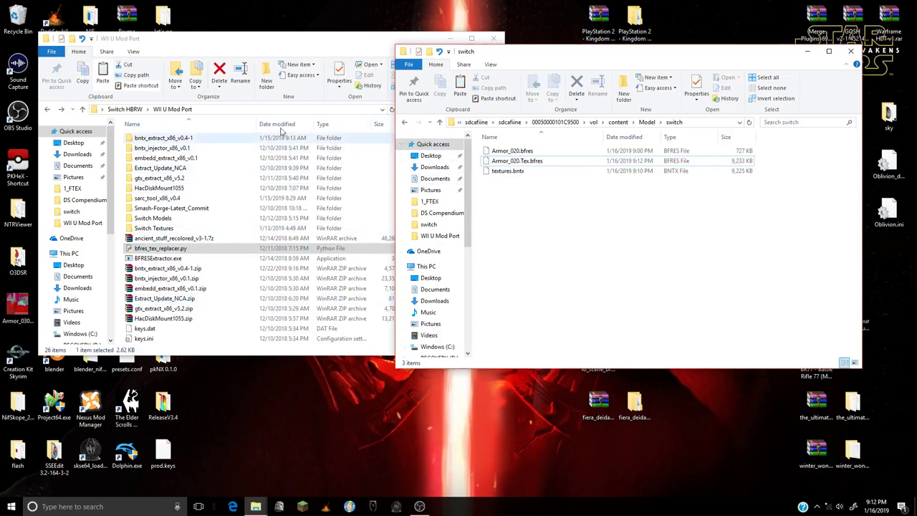
left_click(517, 172)
key("Delete")
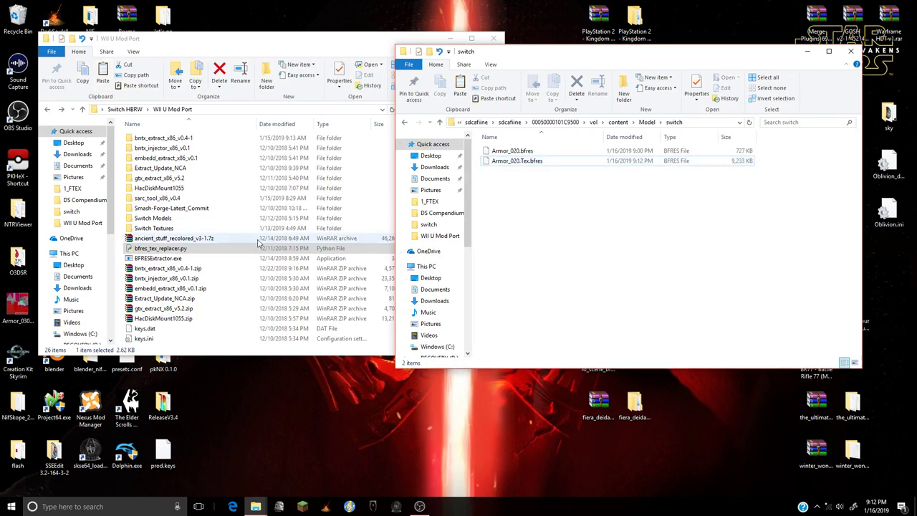
left_click_drag(526, 162, 162, 347)
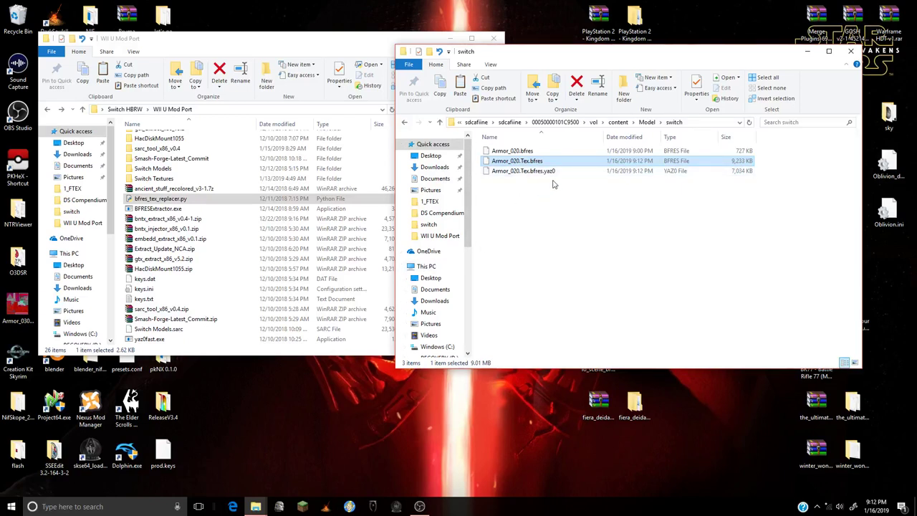
- Rename the compressed Armor_020.Tex.bfres.yaz0 file as Armor_020.Tex.sbfres
left_click(555, 176)
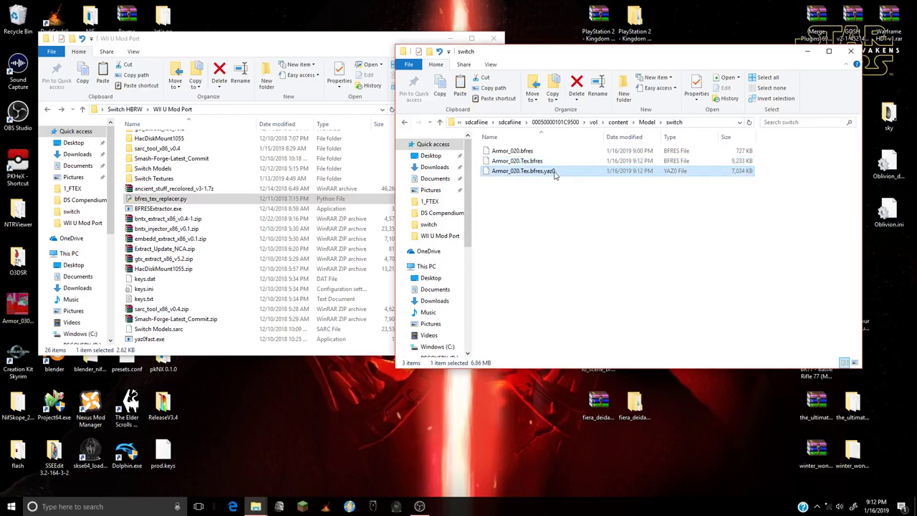
left_click(555, 176)
left_click(556, 172)
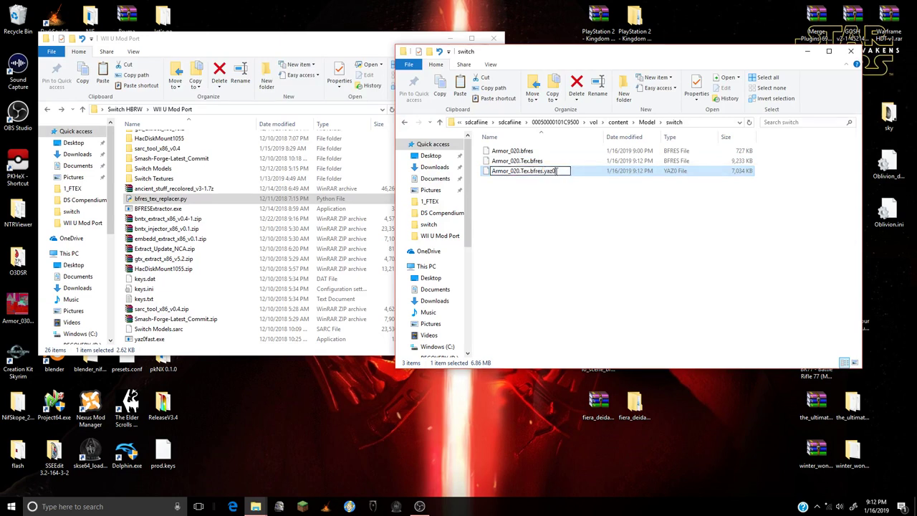
key("BackSpace")
key("BackSpace")
key("BackSpace")
key("BackSpace")
key("BackSpace")
key("Left")
key("Left")
key("Left")
key("Left")
key("Left")
type("s")
key("Return")
key("Return")
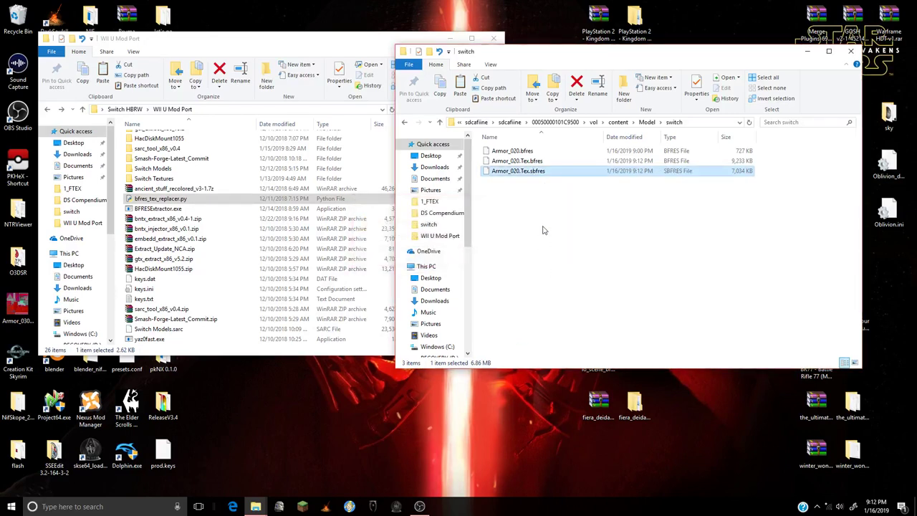
- Delete the uncompressed Armor_020.Tex.bfres from the switch folder
left_click(542, 227)
left_click(545, 162)
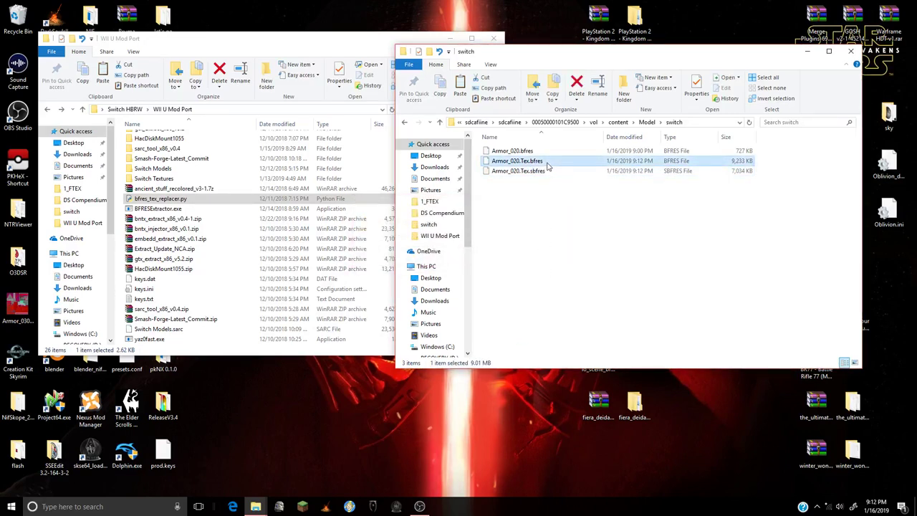
key("Delete")
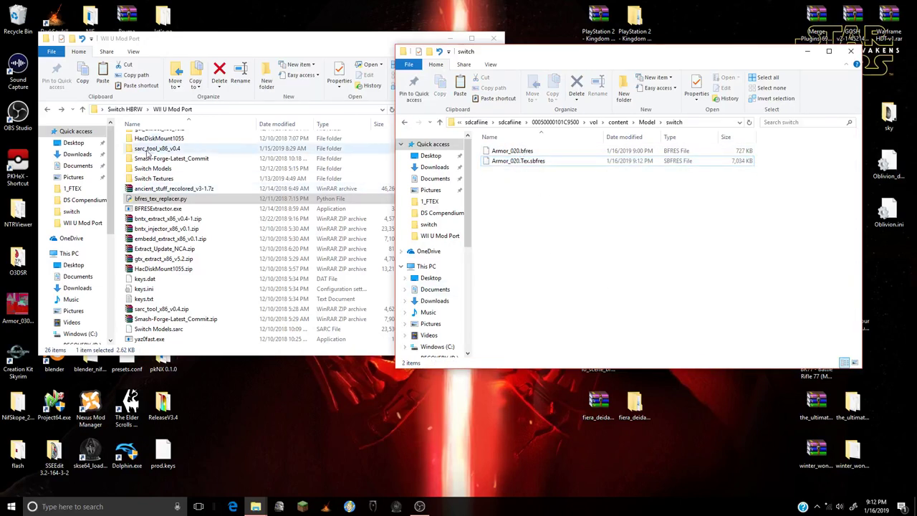
- Launch Smash Forge.exe from the Smash-Forge-Latest_Commit folder inside WII U Mod Port
left_click(173, 160)
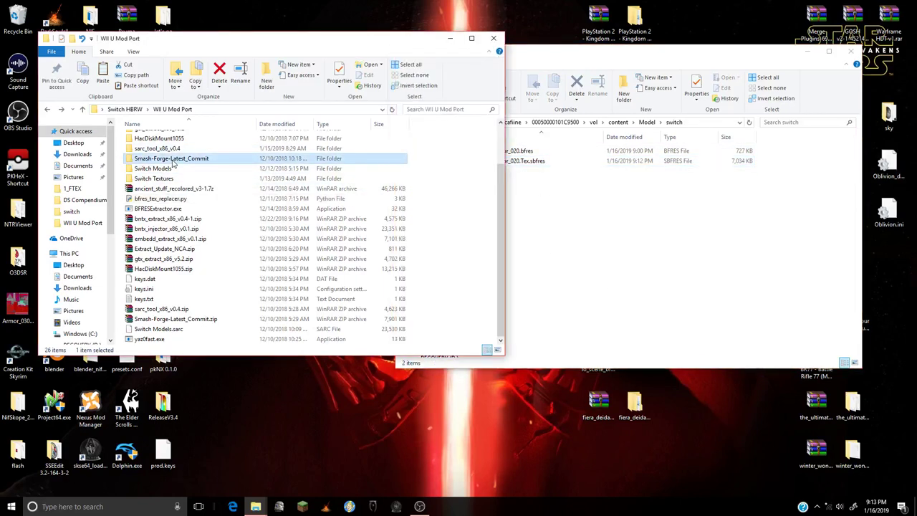
double_click(173, 160)
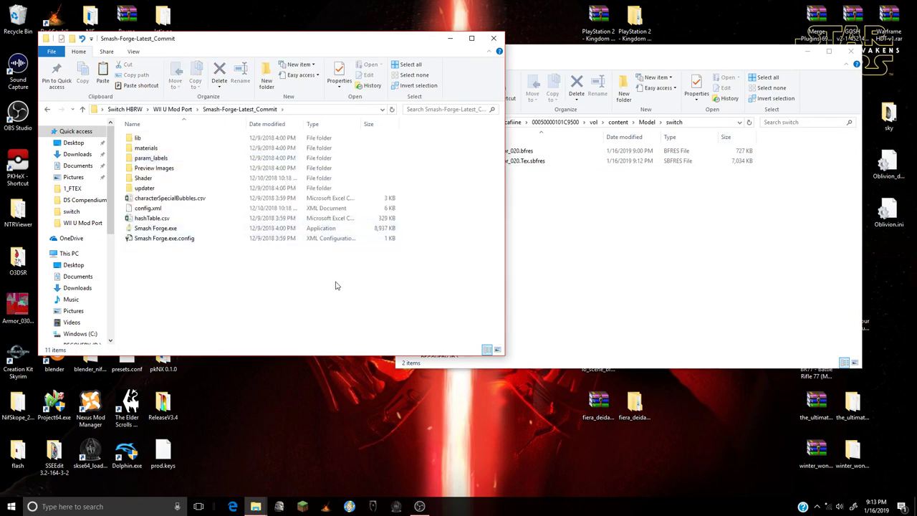
left_click(184, 229)
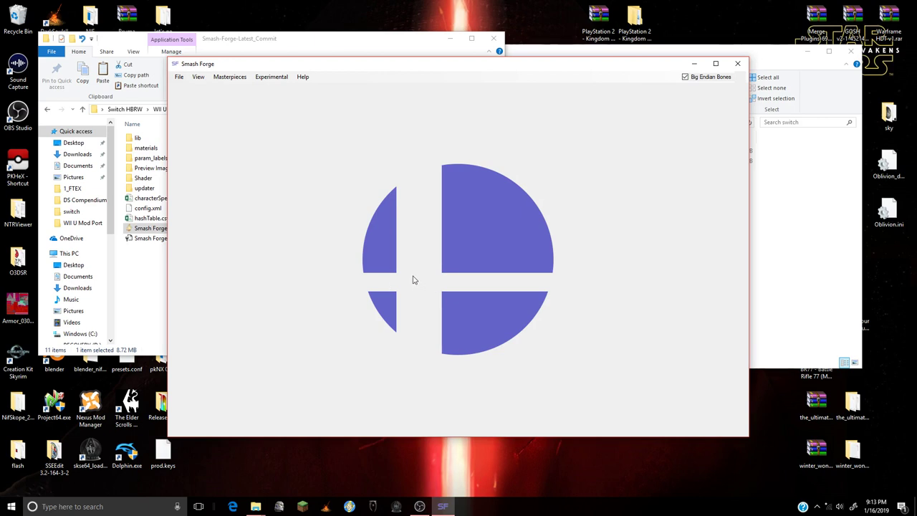
- Load Armor_020.bfres from magicarmor's Model/switch folder into Smash Forge
left_click(179, 77)
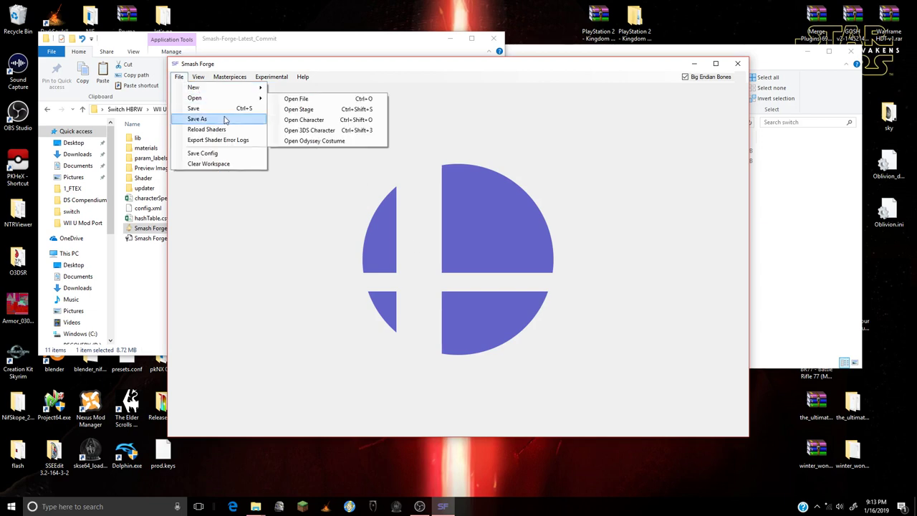
left_click(304, 96)
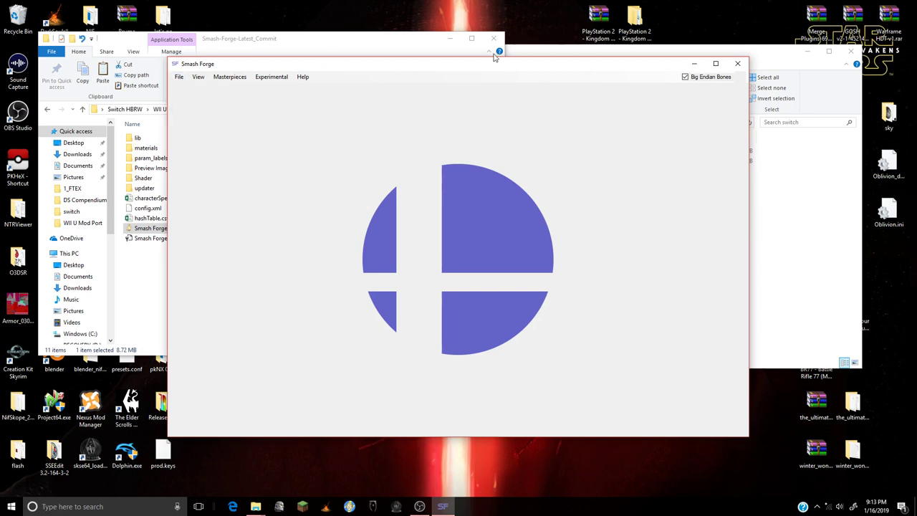
left_click(551, 57)
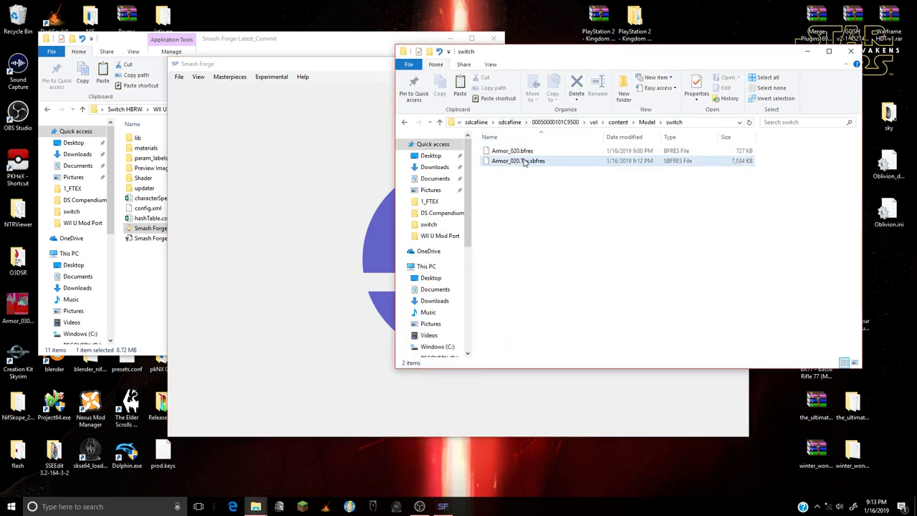
left_click(591, 153)
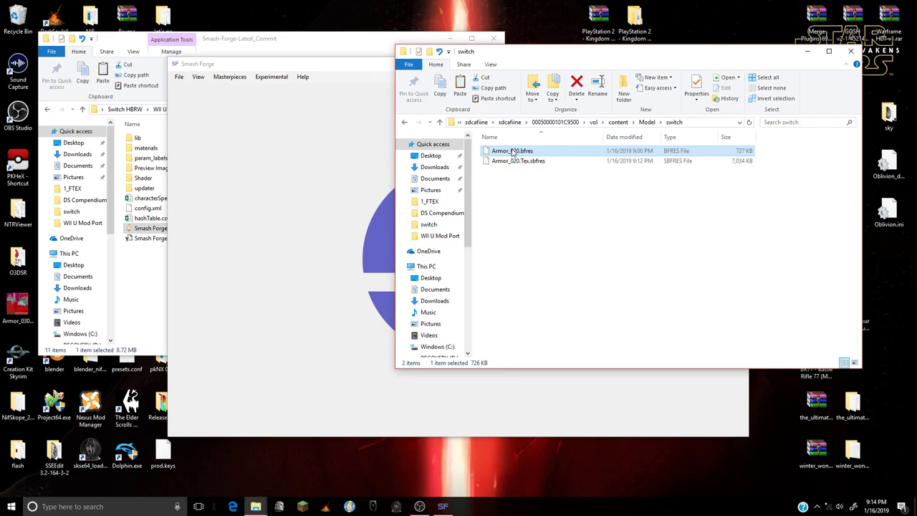
left_click_drag(513, 153, 333, 169)
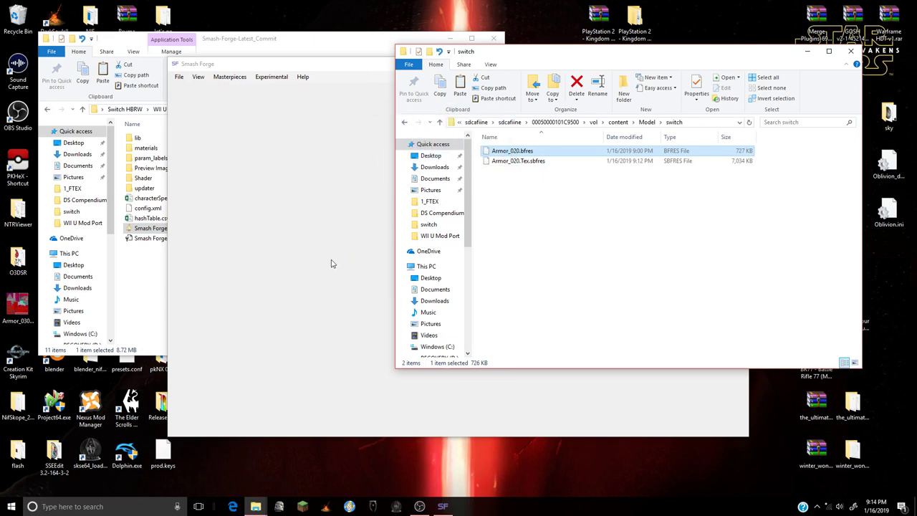
left_click(248, 235)
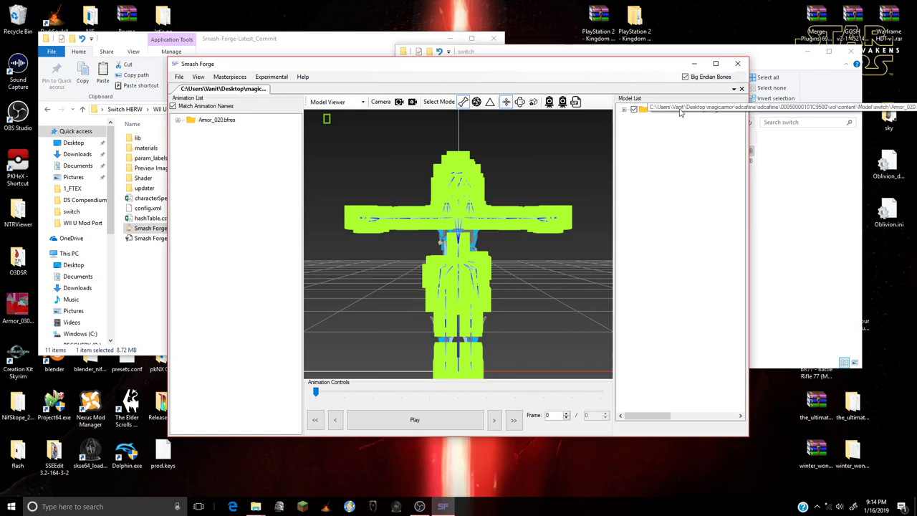
left_click(623, 109)
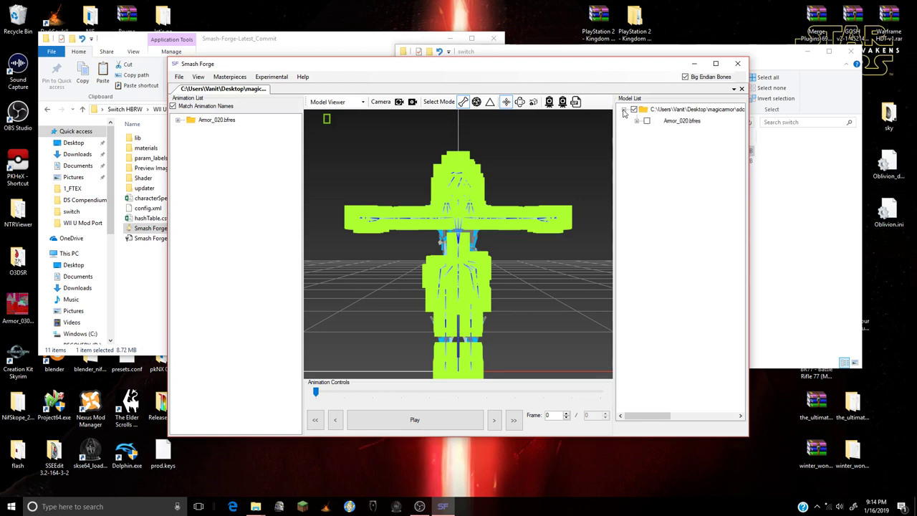
right_click(684, 124)
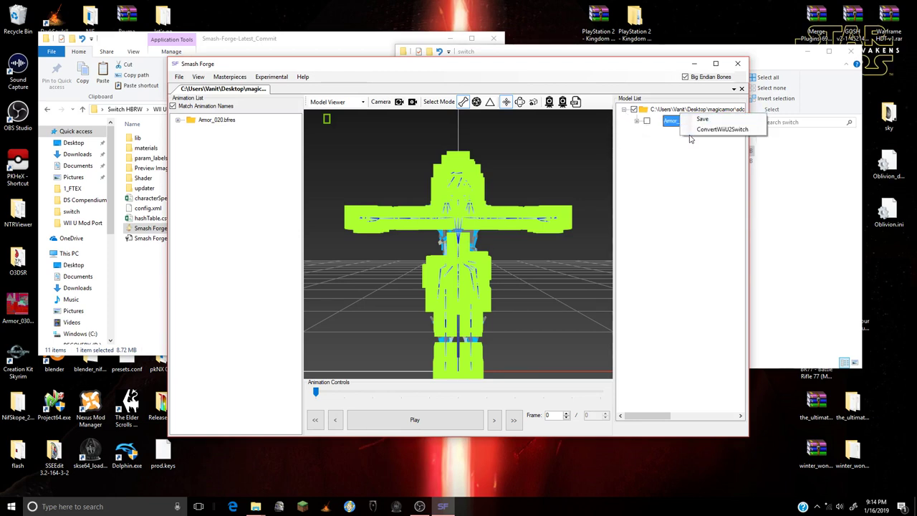
left_click(673, 162)
right_click(685, 123)
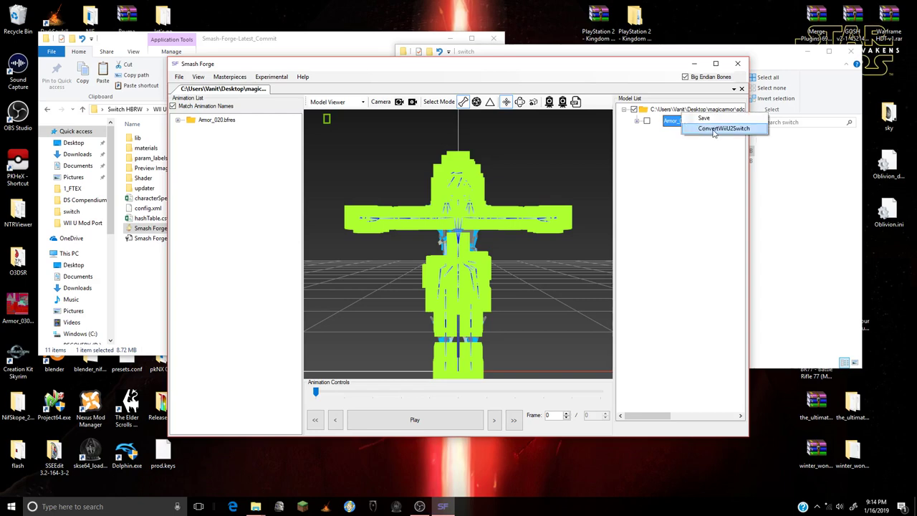
left_click(716, 129)
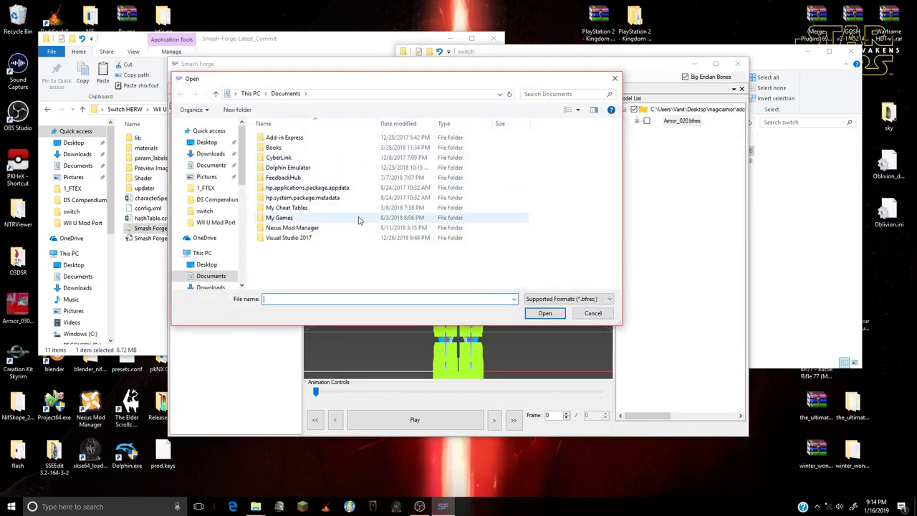
left_click(214, 188)
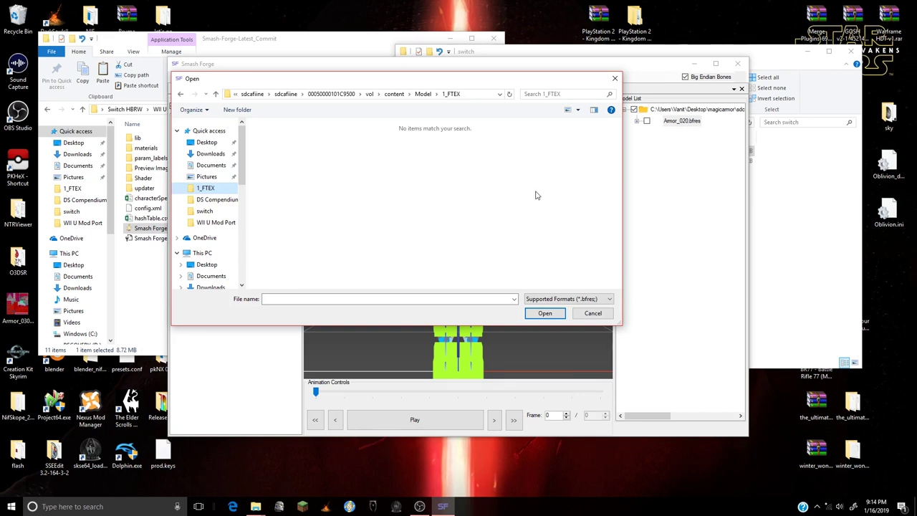
left_click(423, 94)
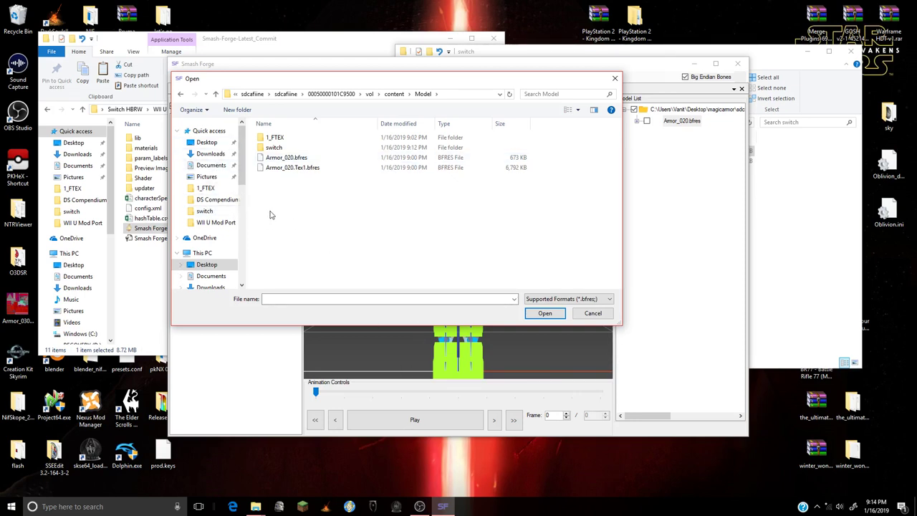
left_click(308, 160)
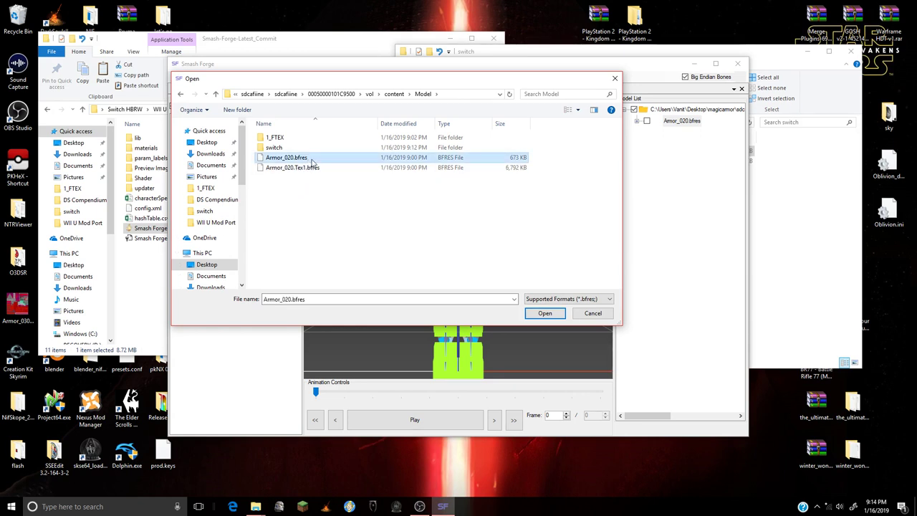
left_click(544, 313)
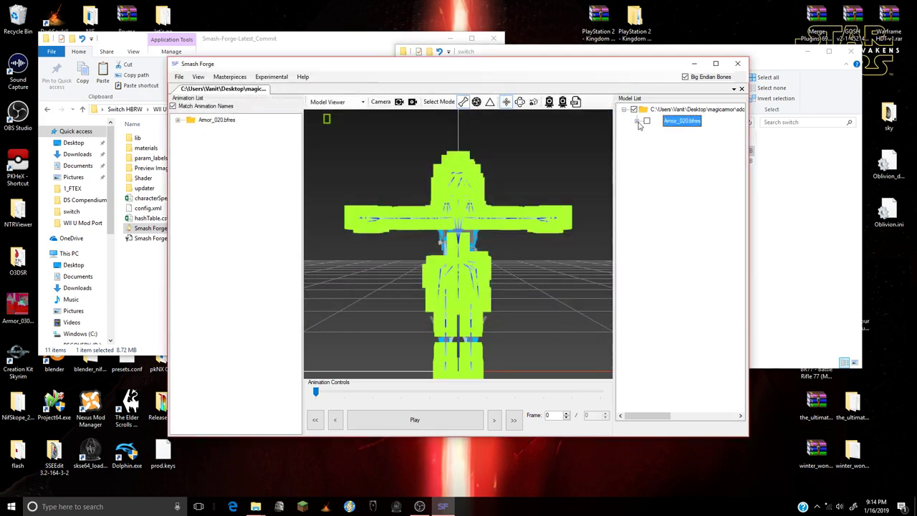
- Expand the Head, Lower and Upper models and run Generate Tan/Bitan on Armor_020_Head's Belthead, Hair_1 and Hairtop meshes
left_click(637, 121)
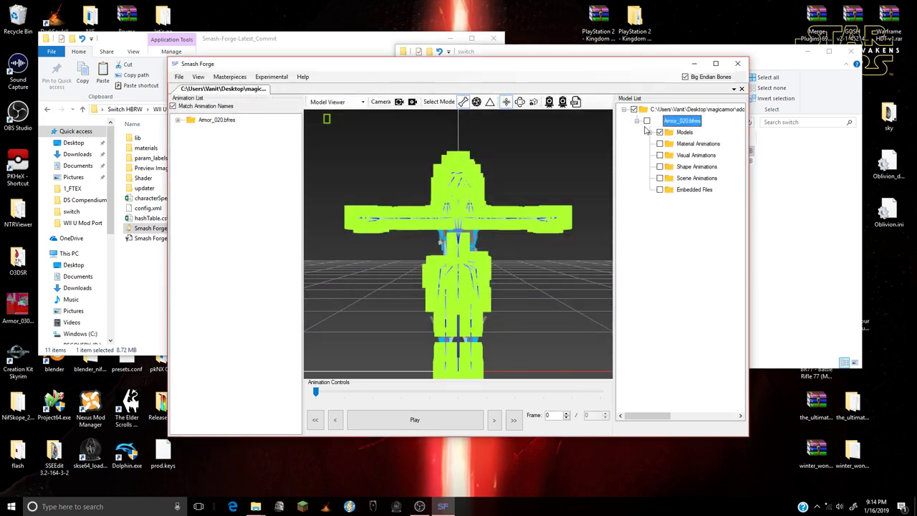
left_click(649, 132)
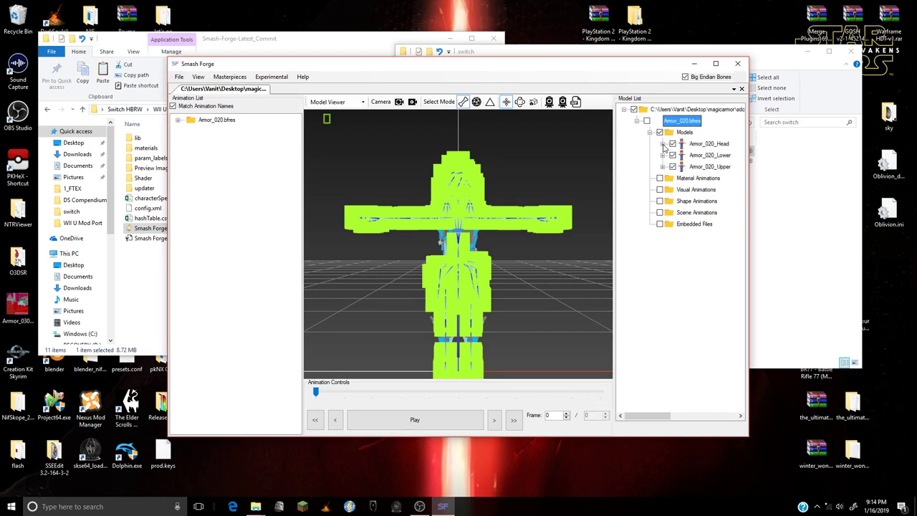
left_click(662, 144)
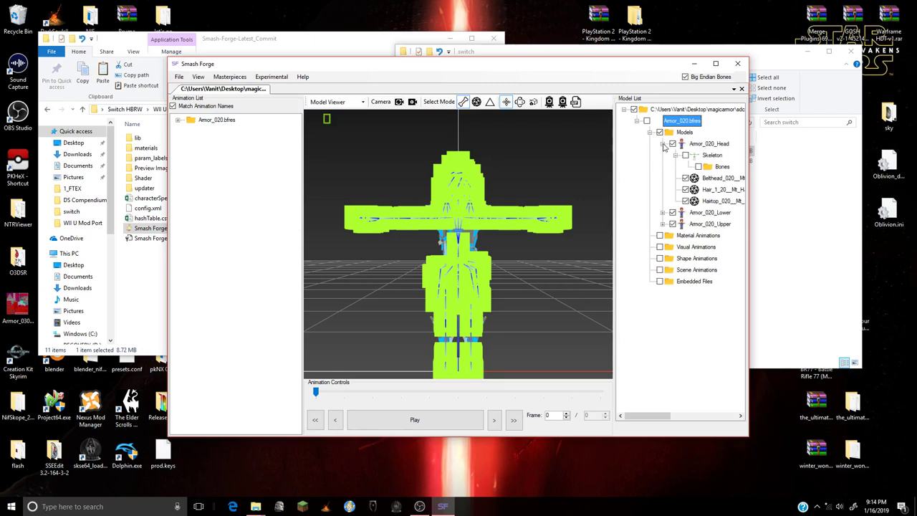
left_click(663, 213)
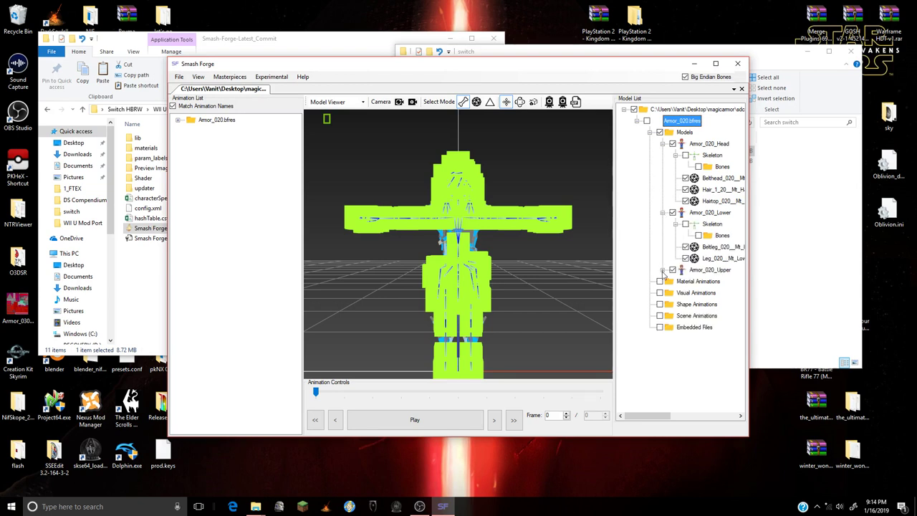
left_click(663, 270)
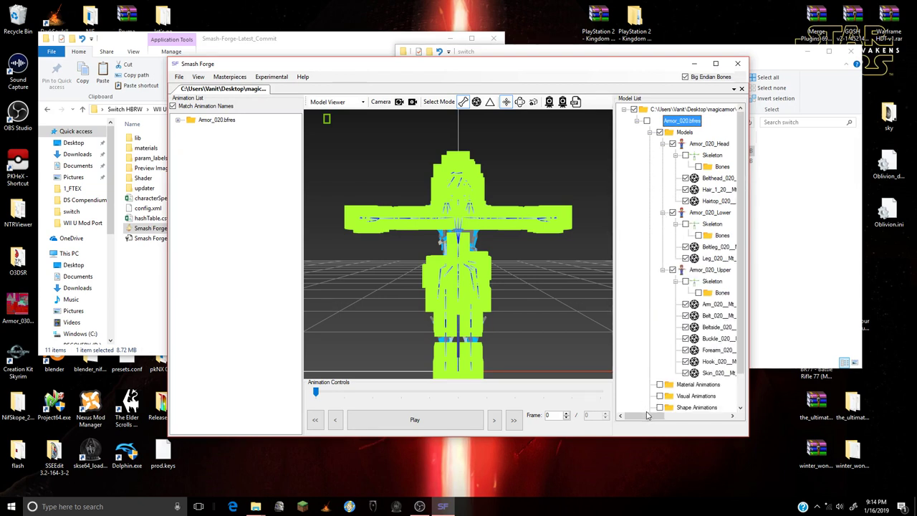
left_click_drag(646, 415, 657, 413)
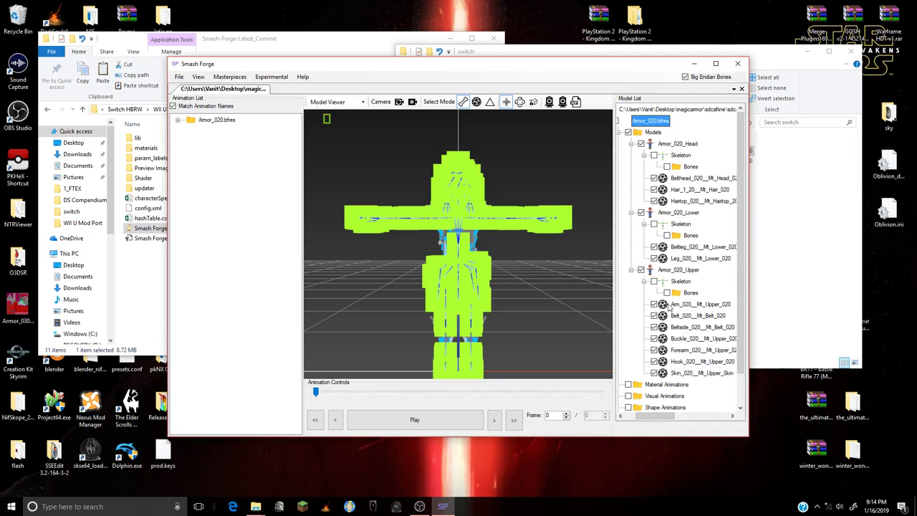
right_click(692, 179)
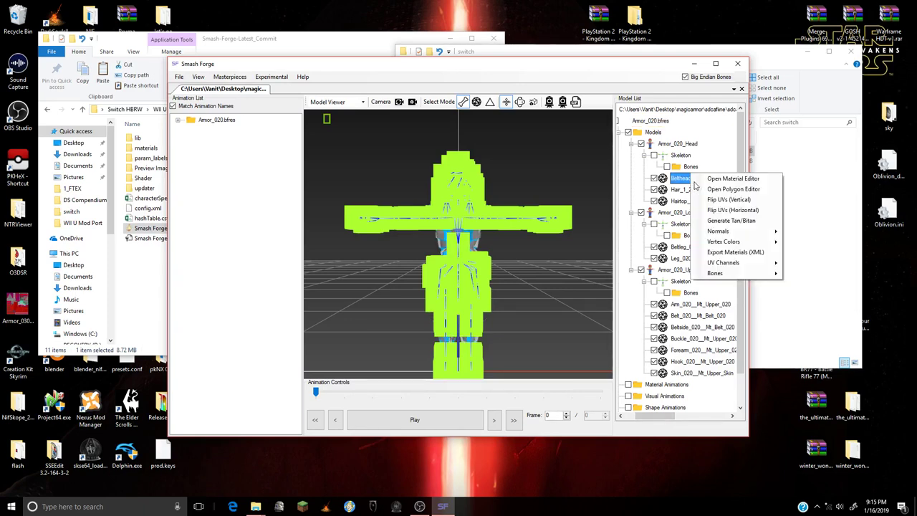
left_click(722, 220)
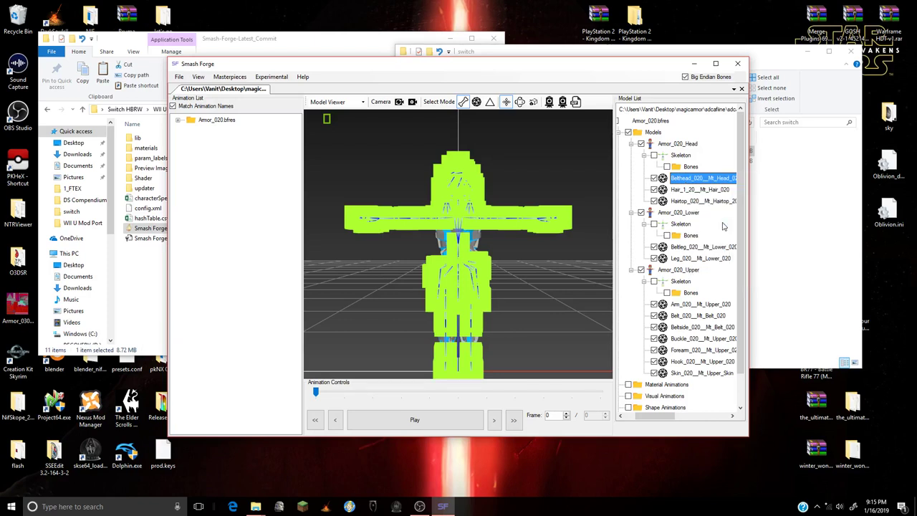
right_click(703, 190)
left_click(721, 236)
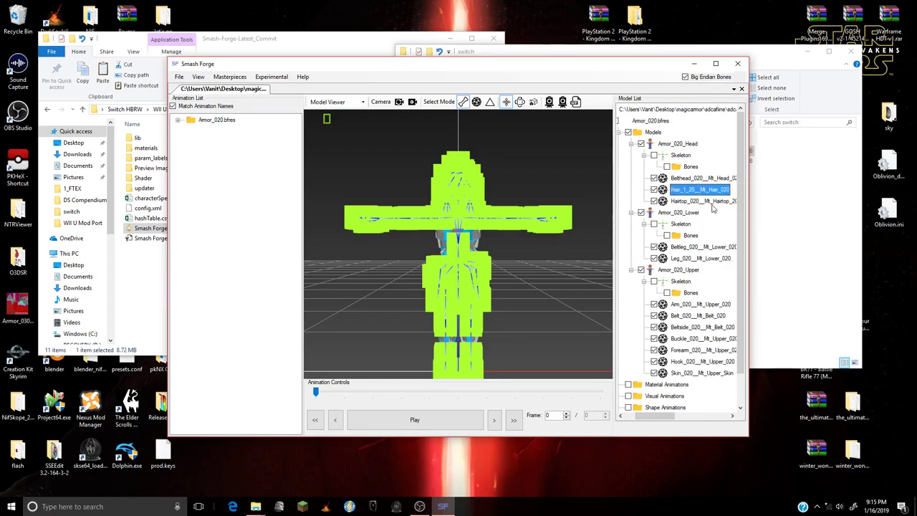
right_click(712, 202)
left_click(718, 240)
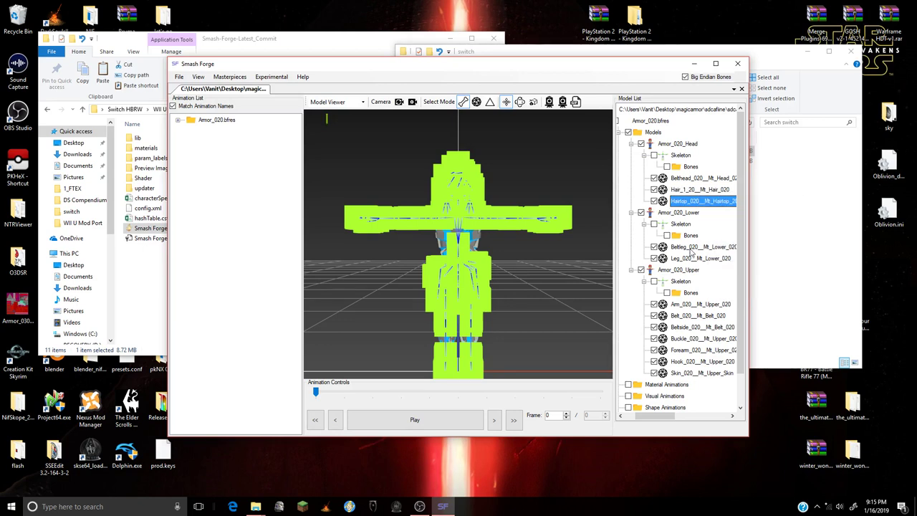
- Run Generate Tan/Bitan on the Beltleg_020 and Leg_020 meshes of Armor_020_Lower
right_click(692, 248)
left_click(702, 288)
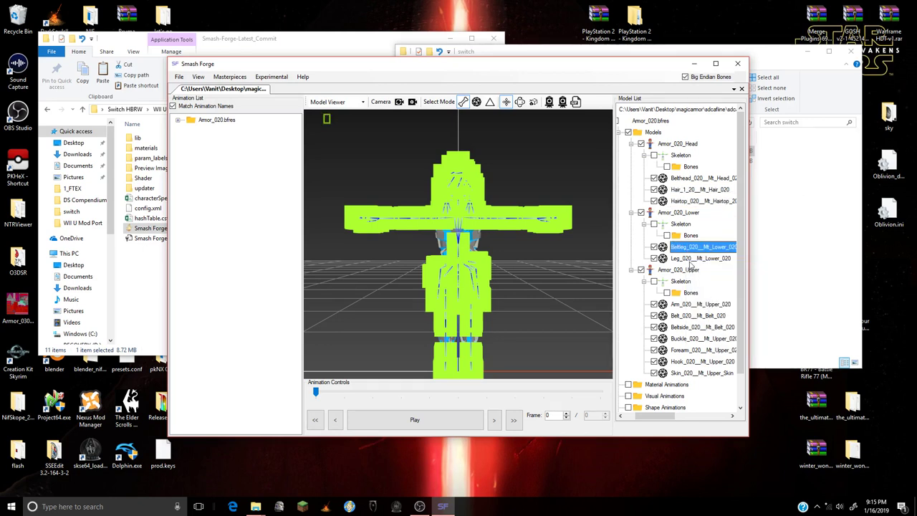
right_click(691, 260)
left_click(716, 290)
- Run Generate Tan/Bitan on every Armor_020_Upper mesh, from Arm_020 and the belt meshes through Buckle, Forearm, Hook and Skin
right_click(691, 306)
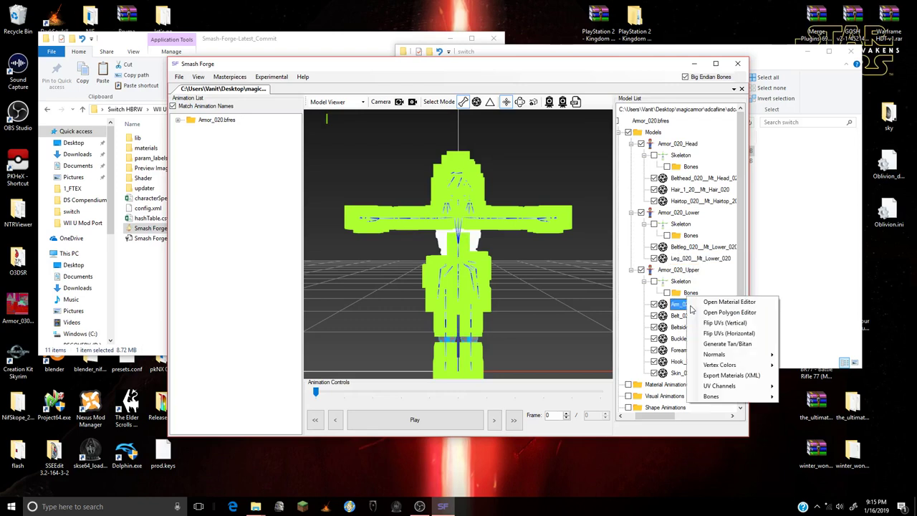
left_click(709, 343)
right_click(697, 318)
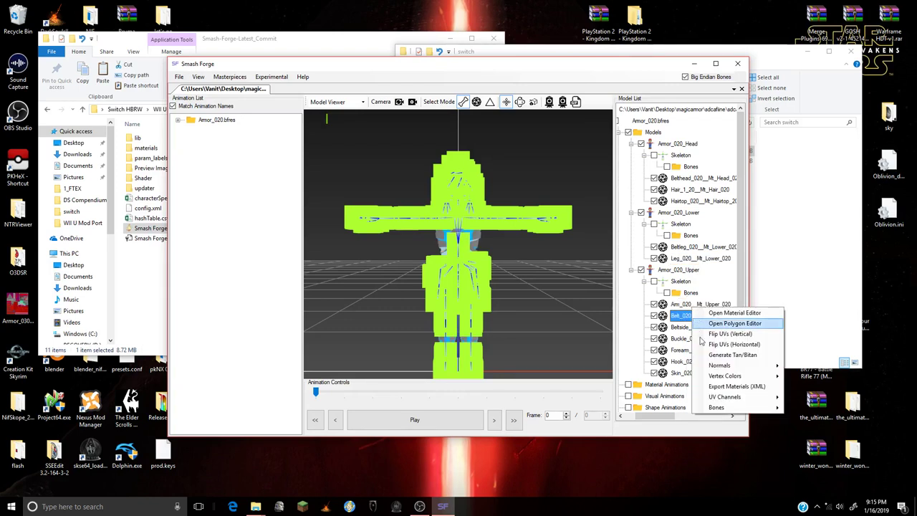
left_click(709, 359)
right_click(704, 329)
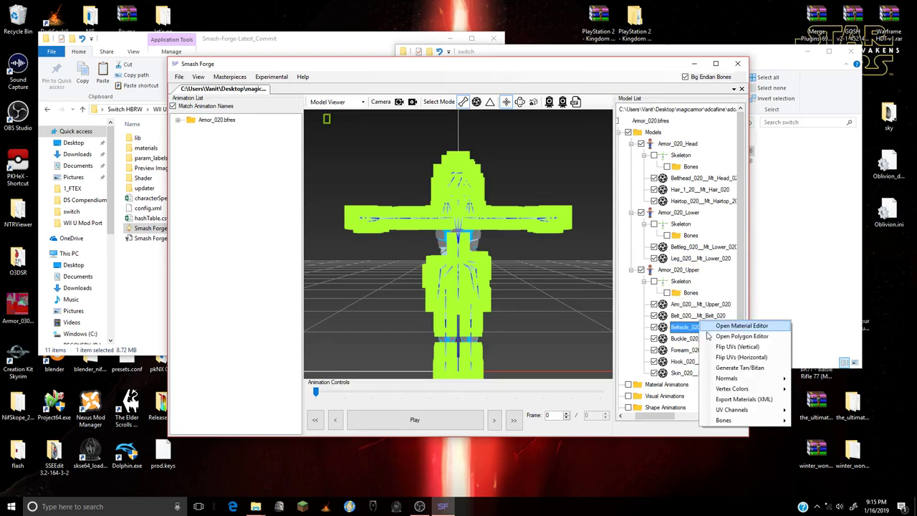
left_click(717, 365)
right_click(694, 338)
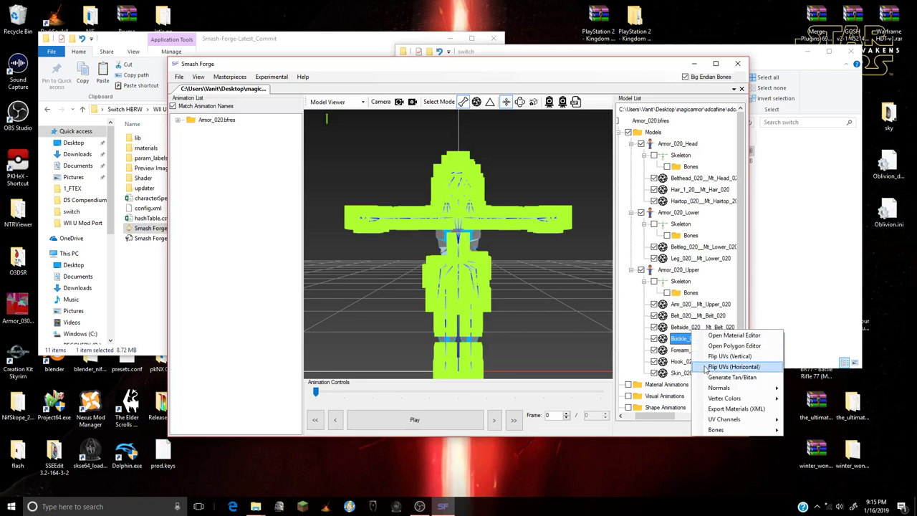
left_click(709, 383)
right_click(700, 350)
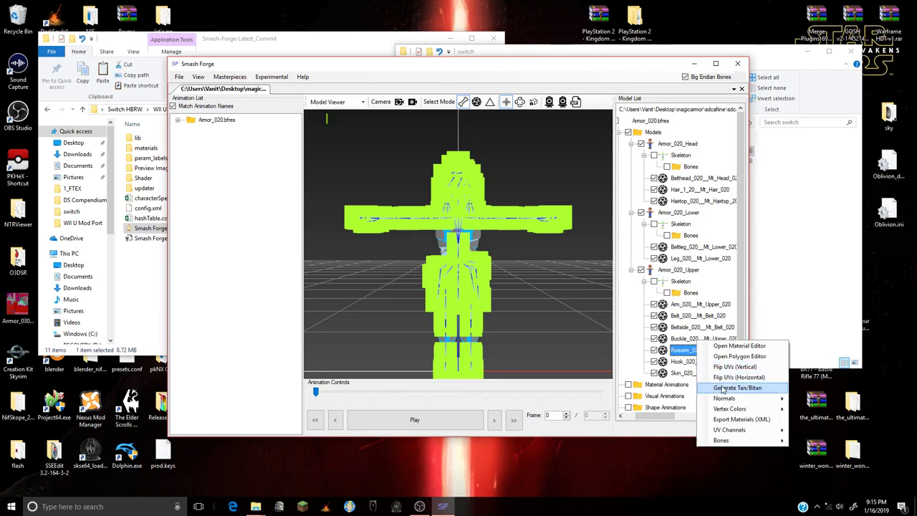
left_click(716, 388)
right_click(701, 361)
left_click(718, 402)
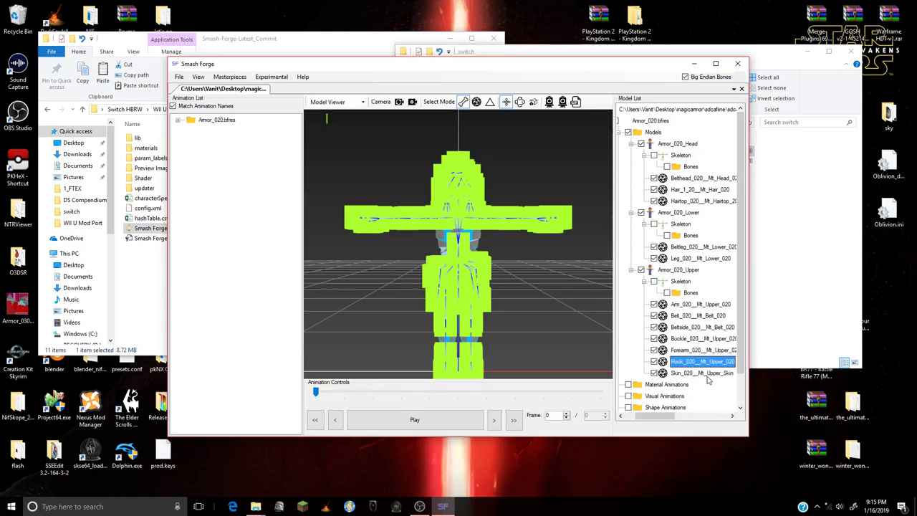
right_click(708, 373)
left_click(730, 418)
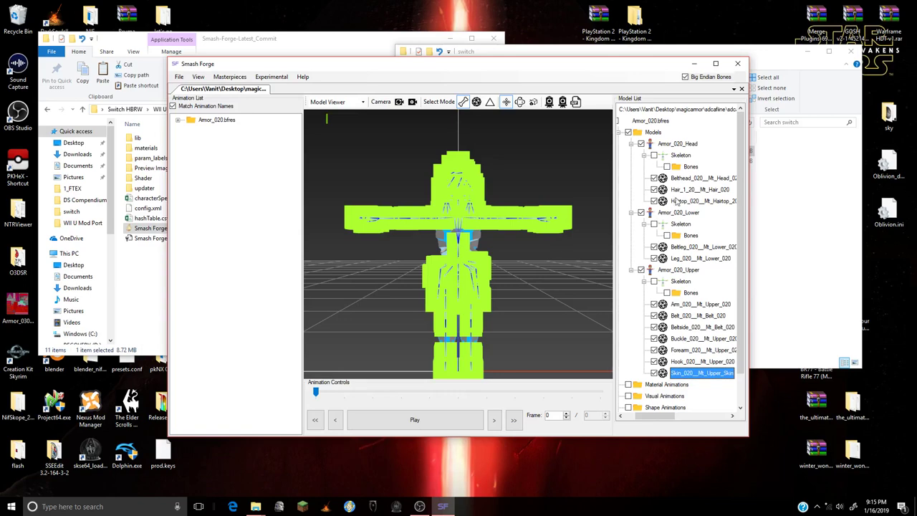
left_click(704, 179)
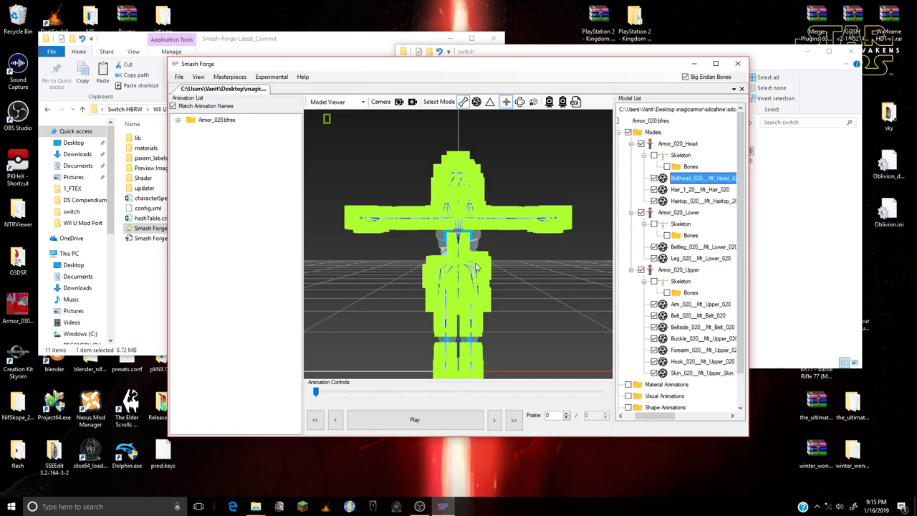
left_click_drag(494, 262, 455, 285)
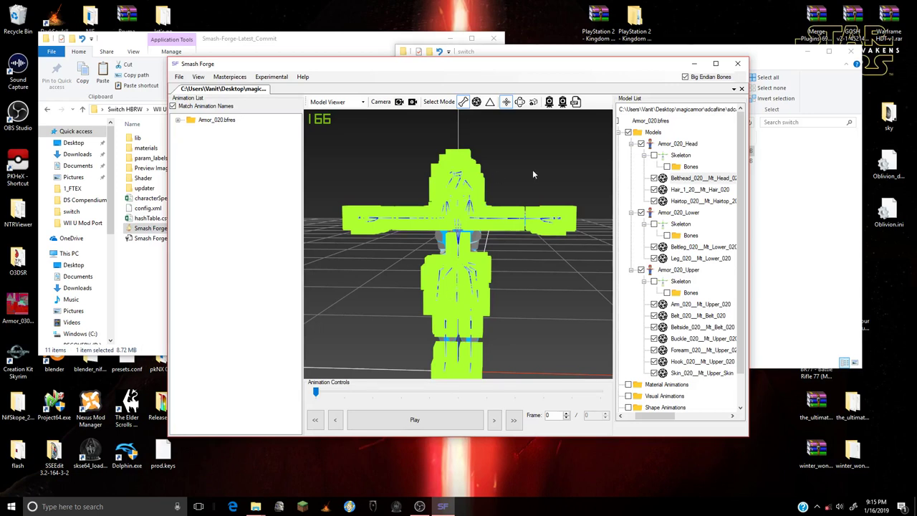
left_click_drag(663, 424, 662, 425)
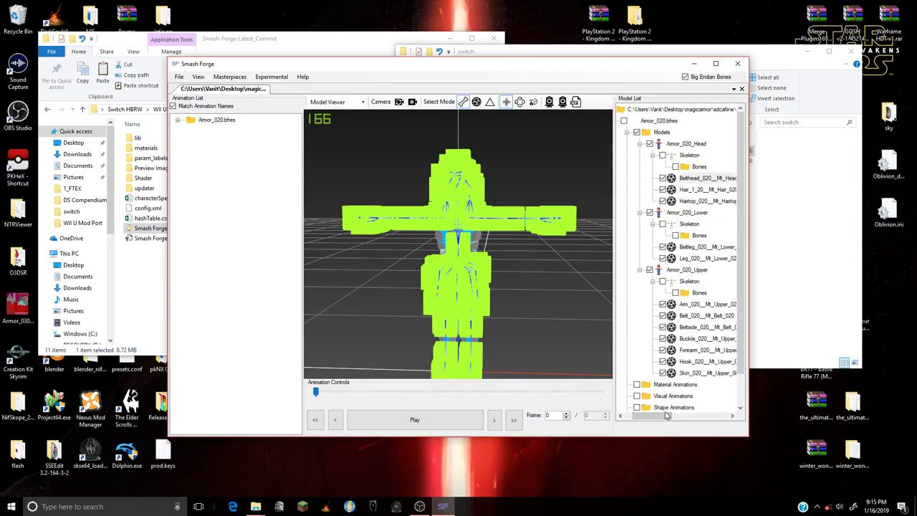
mouse_move(669, 415)
left_mouse_down()
mouse_move(679, 424)
mouse_move(670, 419)
left_mouse_up()
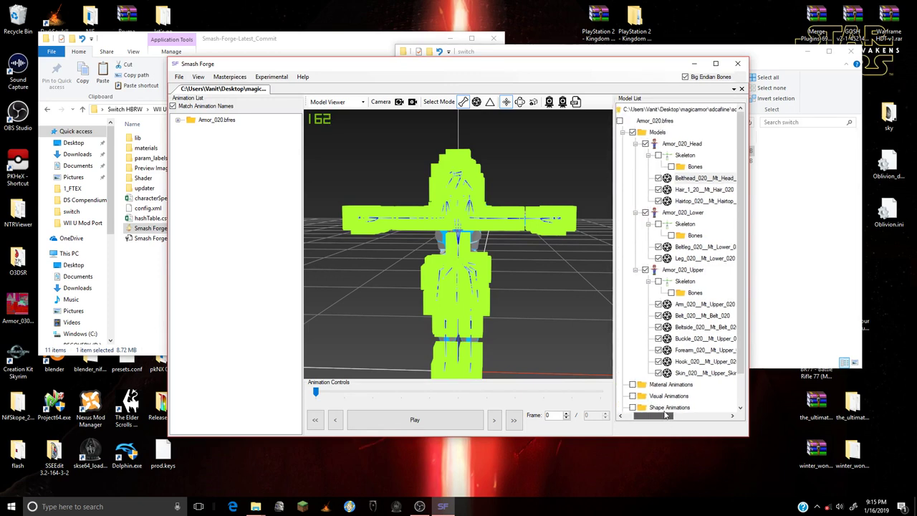
right_click(670, 140)
left_click(698, 120)
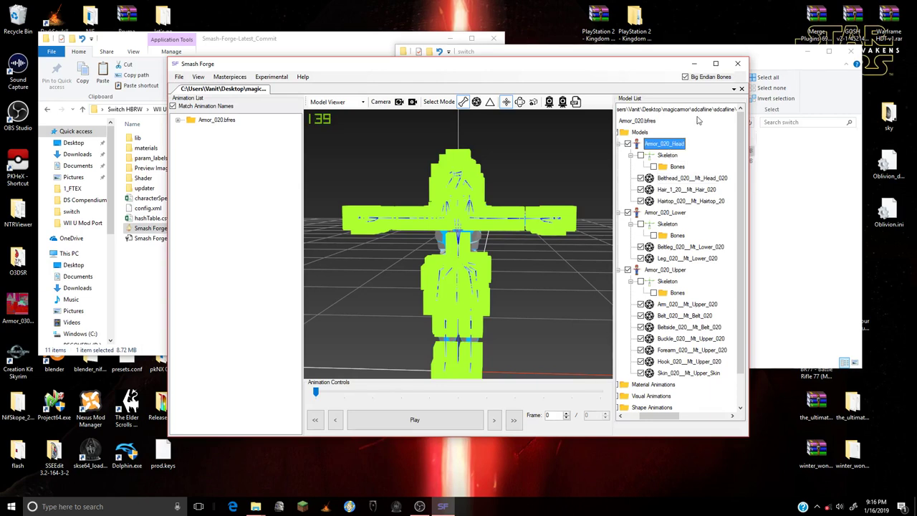
right_click(667, 146)
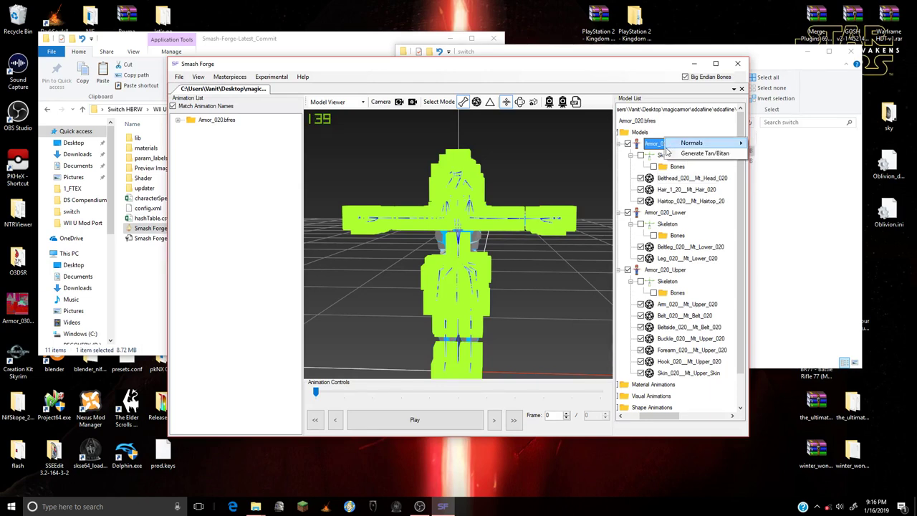
left_click(670, 131)
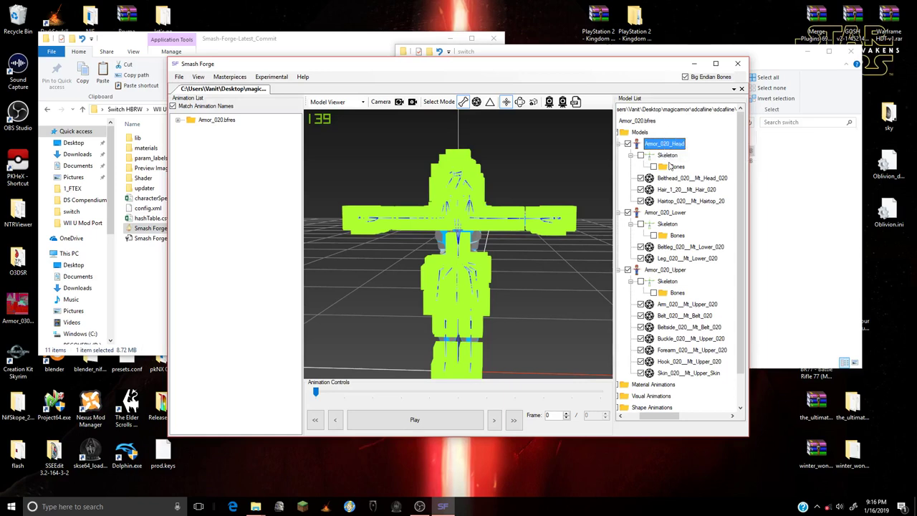
right_click(677, 155)
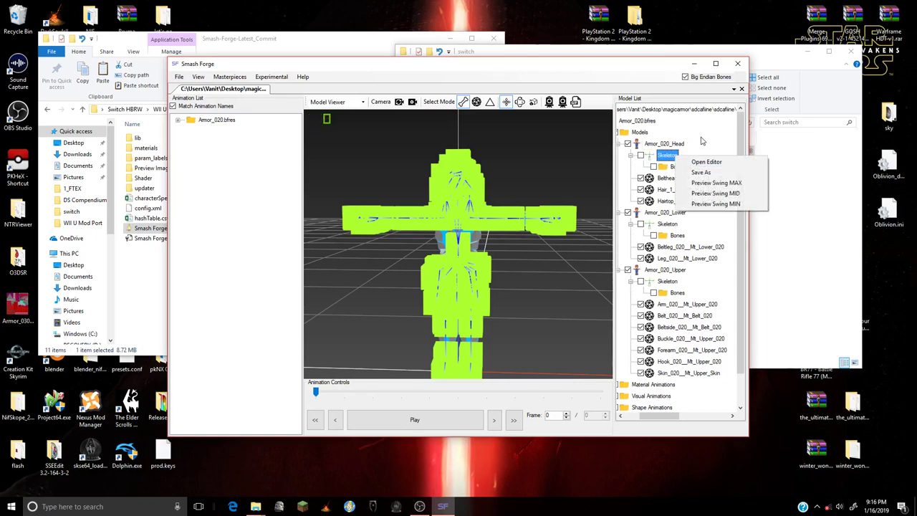
left_click(703, 141)
right_click(666, 212)
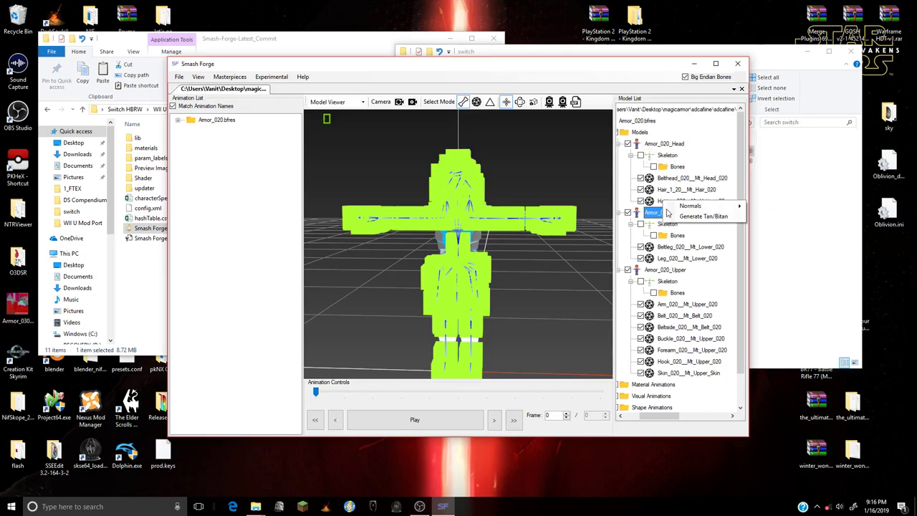
left_click(717, 236)
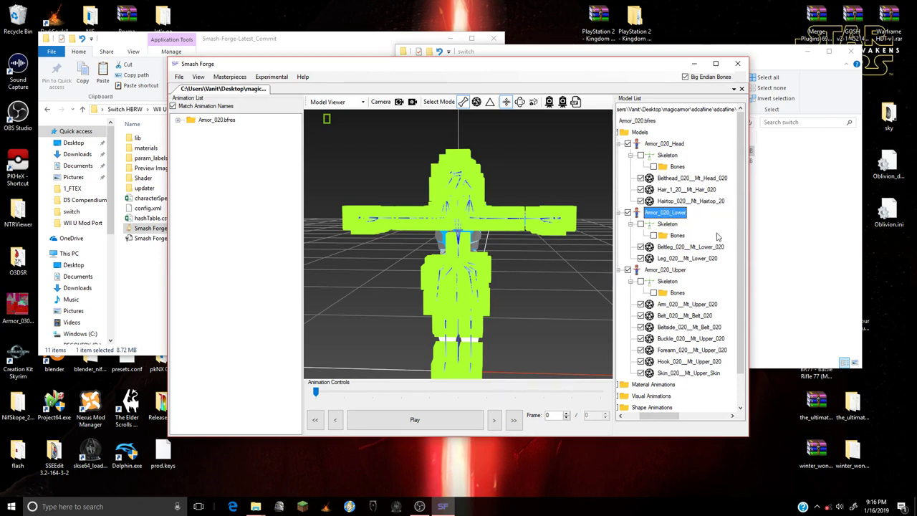
right_click(696, 179)
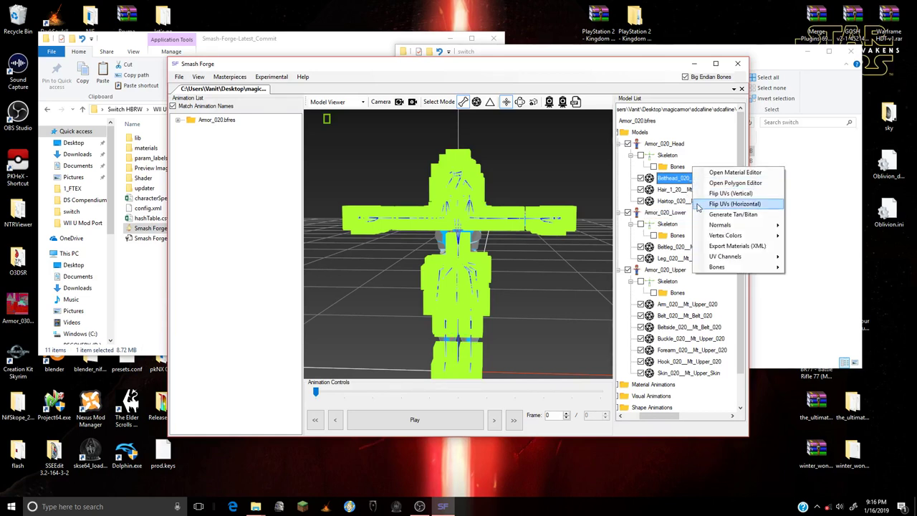
left_click(704, 127)
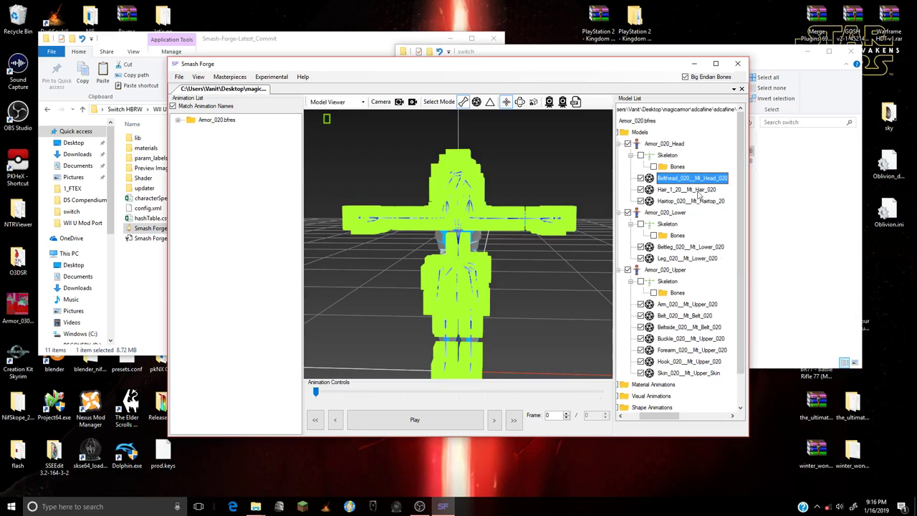
- Save the converted model over Armor_020.bfres in the Model folder's switch subfolder and close Smash Forge
left_click_drag(659, 414, 649, 416)
left_click(672, 121)
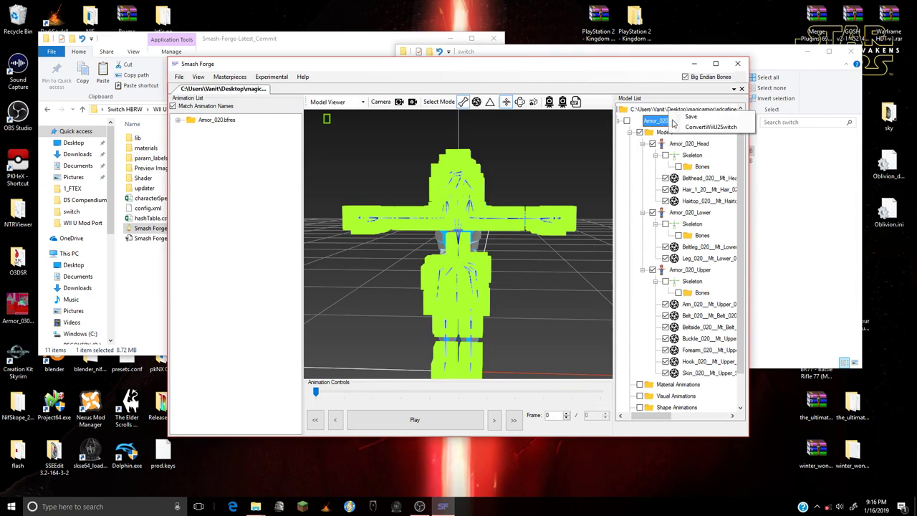
right_click(674, 122)
left_click(690, 116)
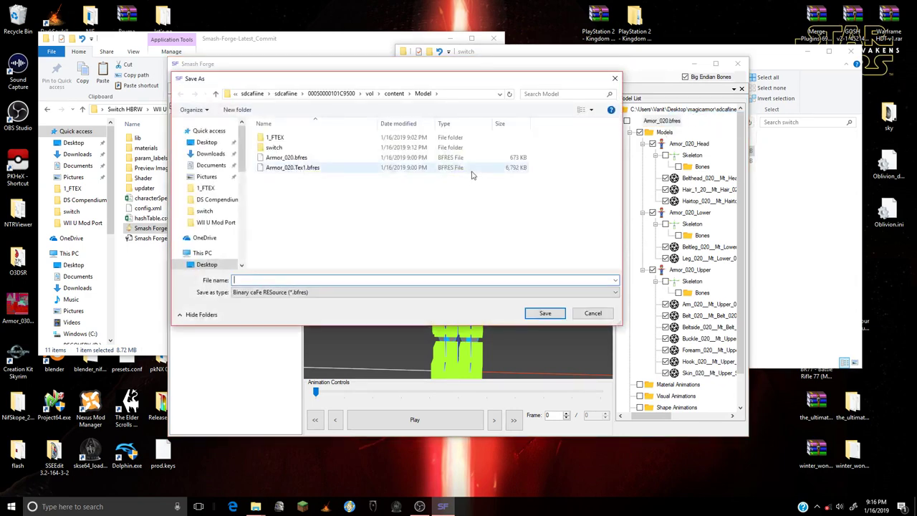
left_click(317, 148)
double_click(317, 149)
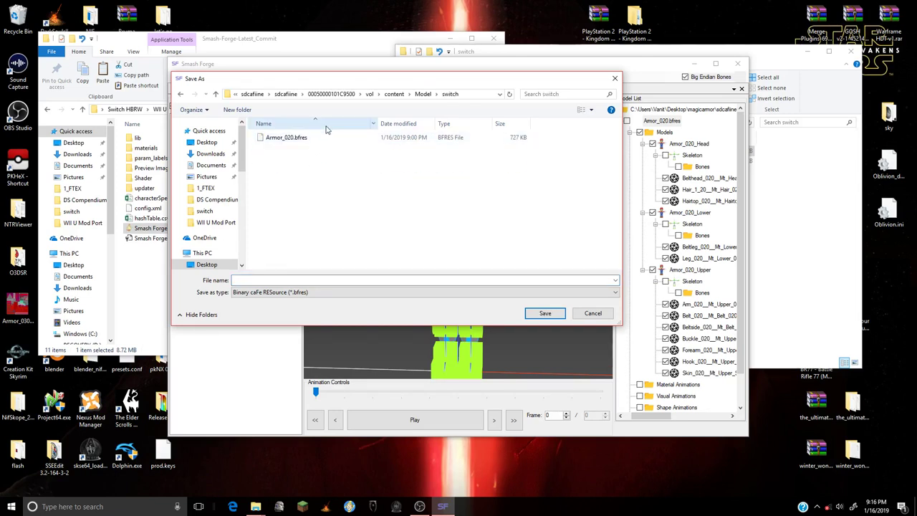
left_click(322, 137)
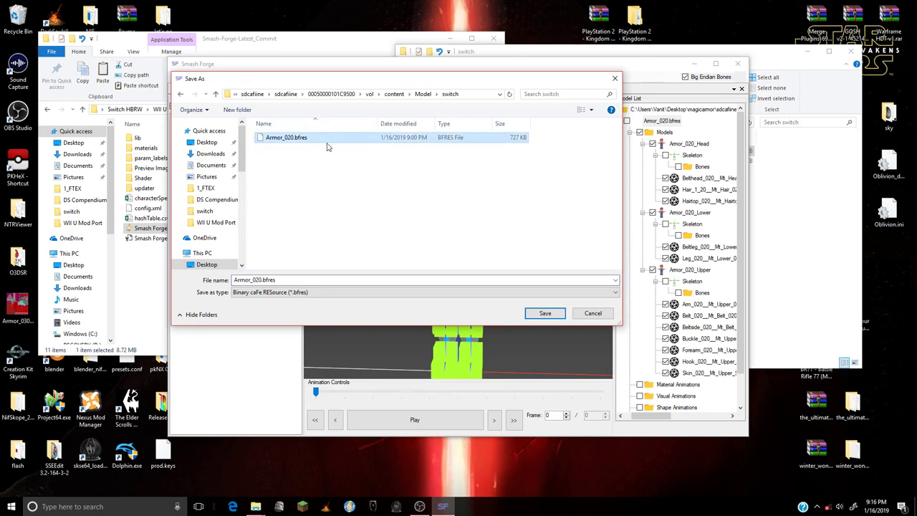
left_click(544, 314)
left_click(482, 253)
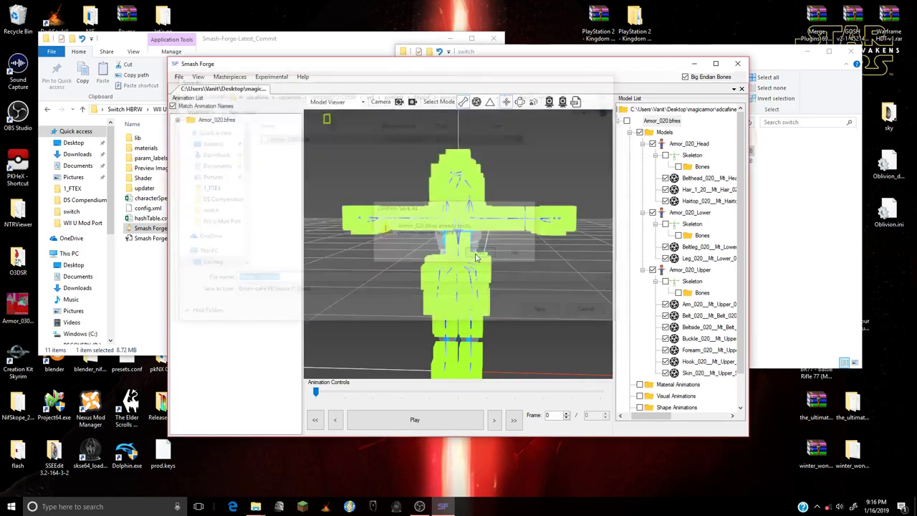
left_click(741, 90)
left_click(737, 63)
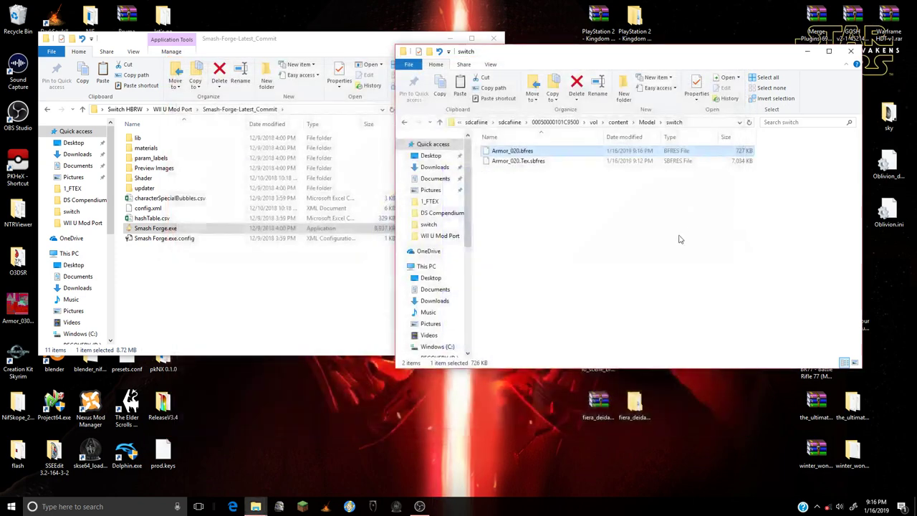
- Compress the saved Armor_020.bfres with yaz0fast.exe from the WII U Mod Port folder and delete the uncompressed file
left_click(279, 316)
key("BackSpace")
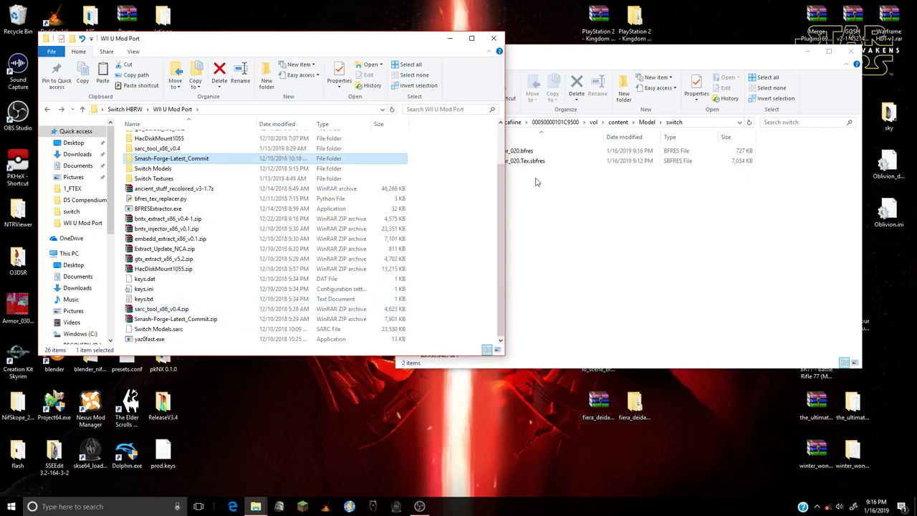
left_click(535, 182)
left_click_drag(512, 151, 152, 340)
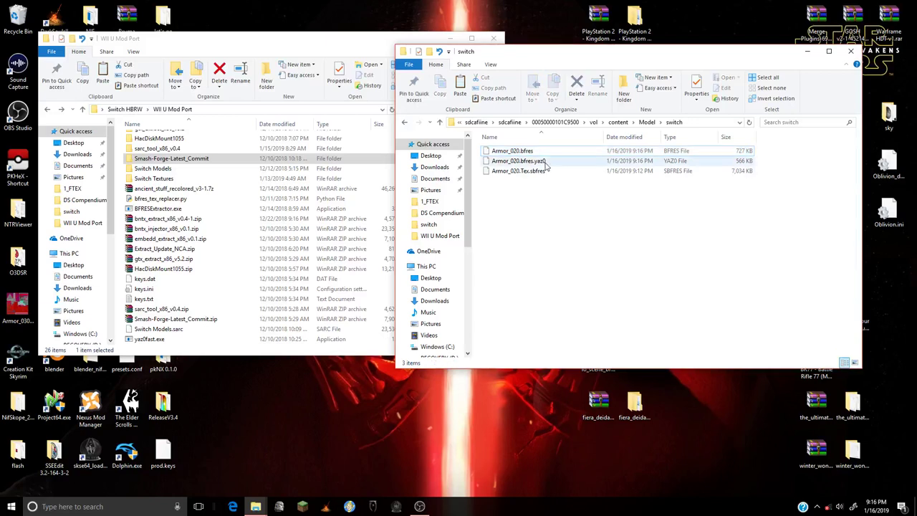
key("Delete")
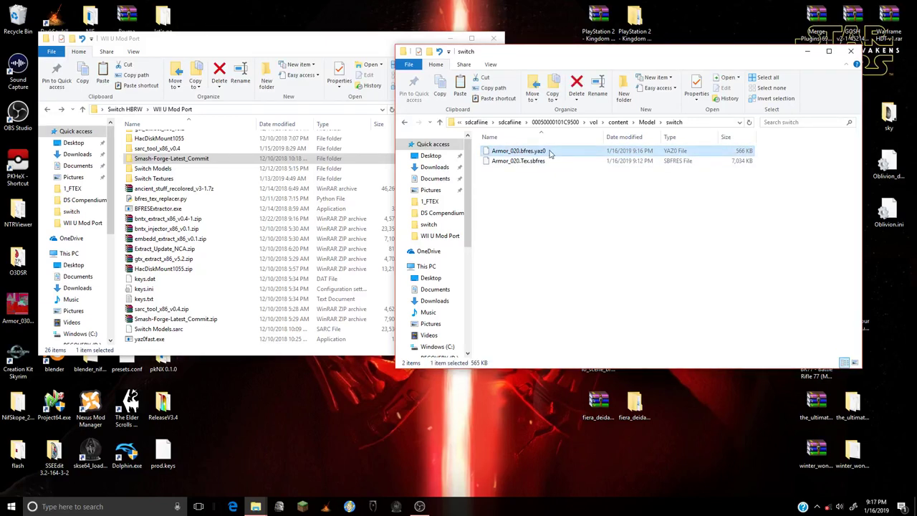
- Rename the compressed Armor_020.bfres.yaz0 as Armor_020.sbfres
left_click(550, 153)
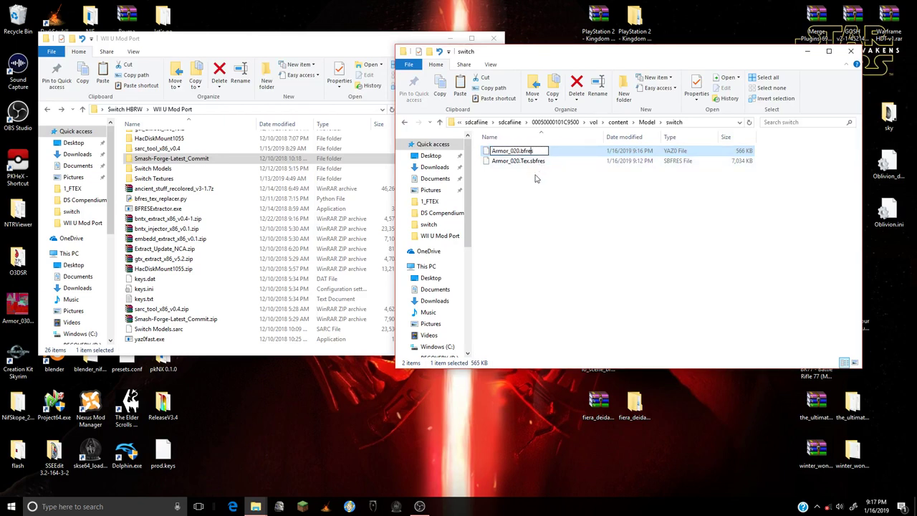
type("s")
key("Return")
key("Return")
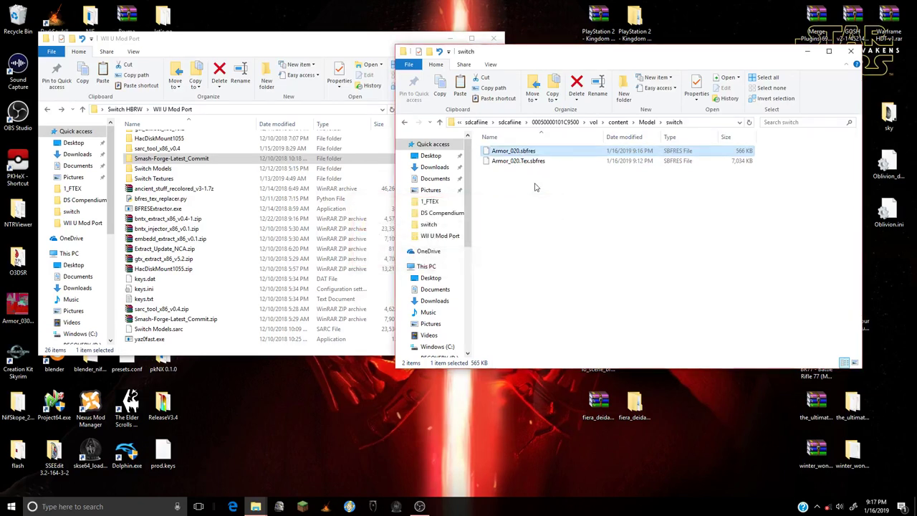
left_click(536, 186)
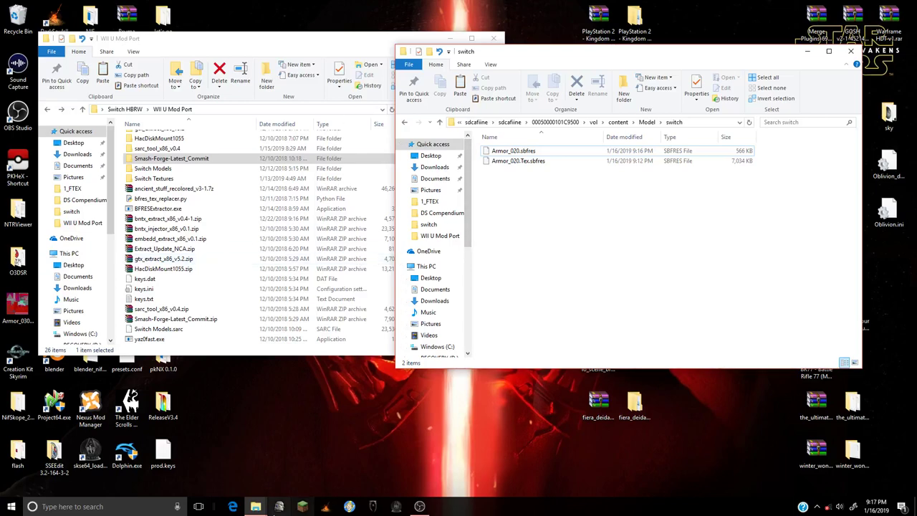
- Open atmosphere/titles/01007EF00011E000/romfs/Model on the SDXC (F:) card beside the switch folder window
left_click(249, 508)
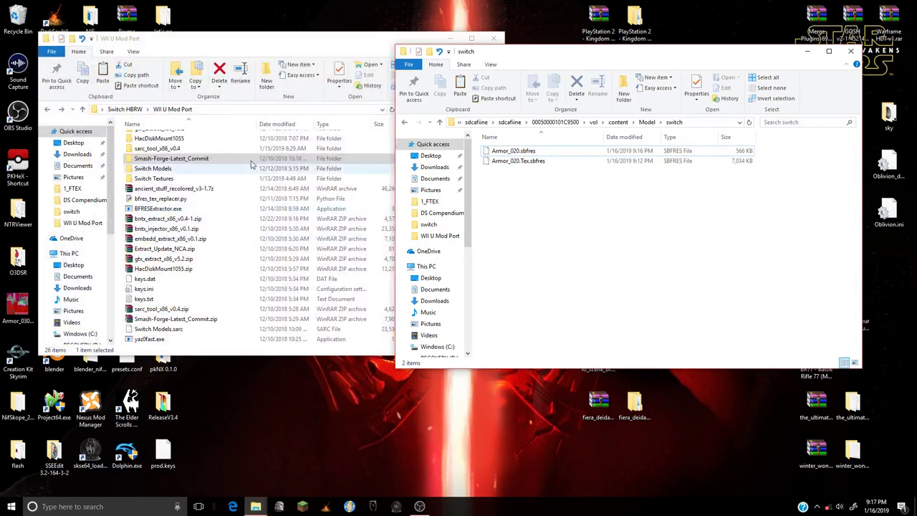
scroll(308, 176, "up", 1)
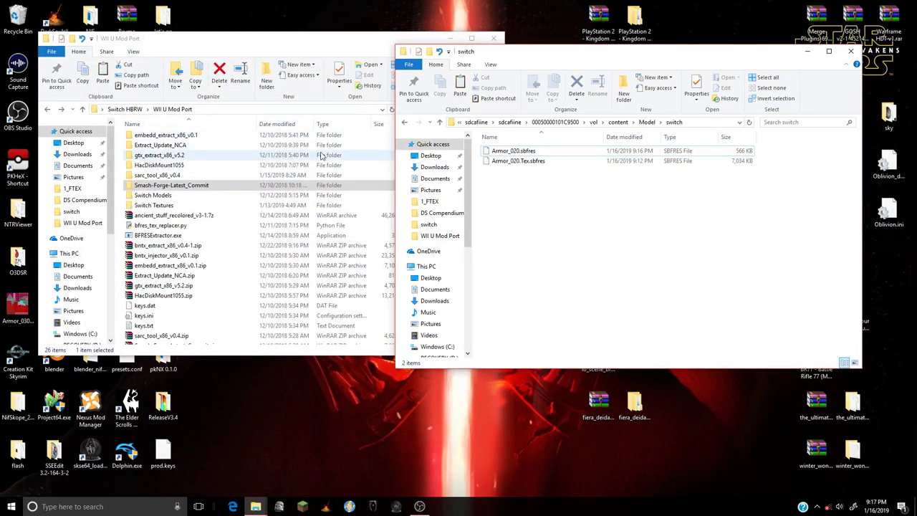
mouse_move(248, 506)
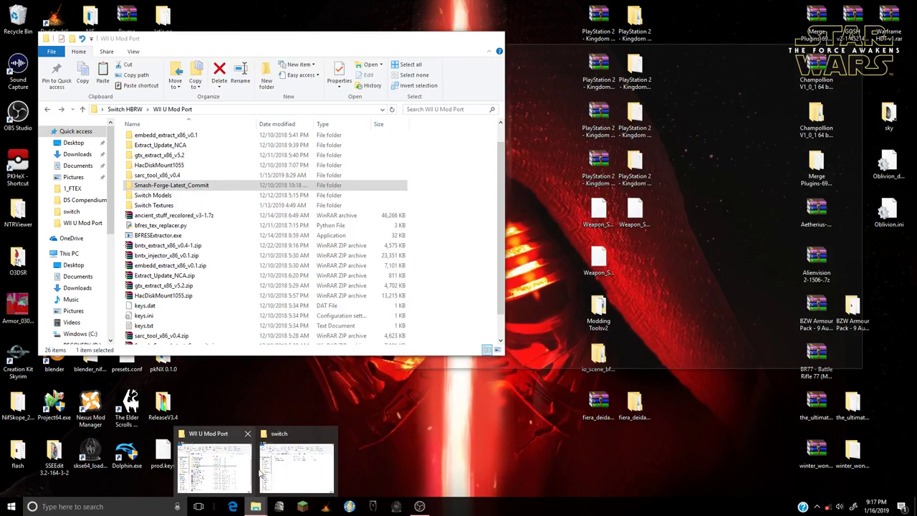
left_click(262, 472)
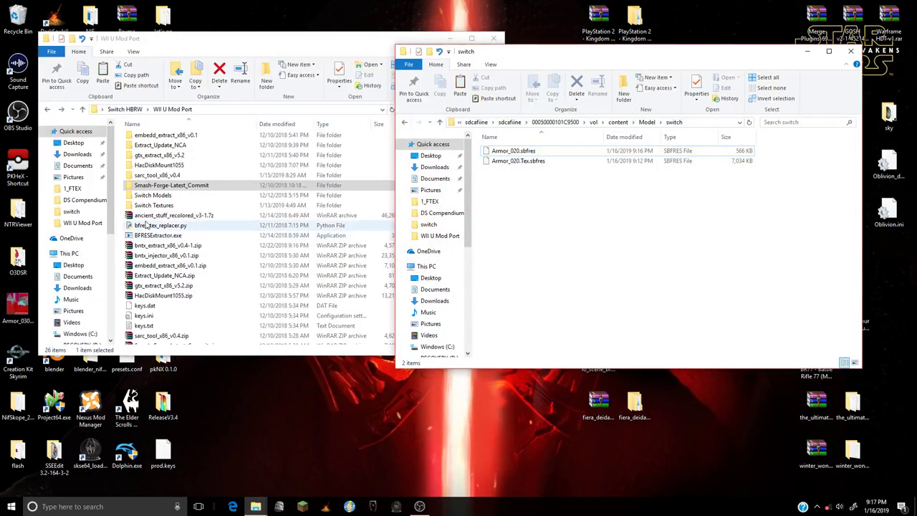
left_click_drag(115, 222, 114, 285)
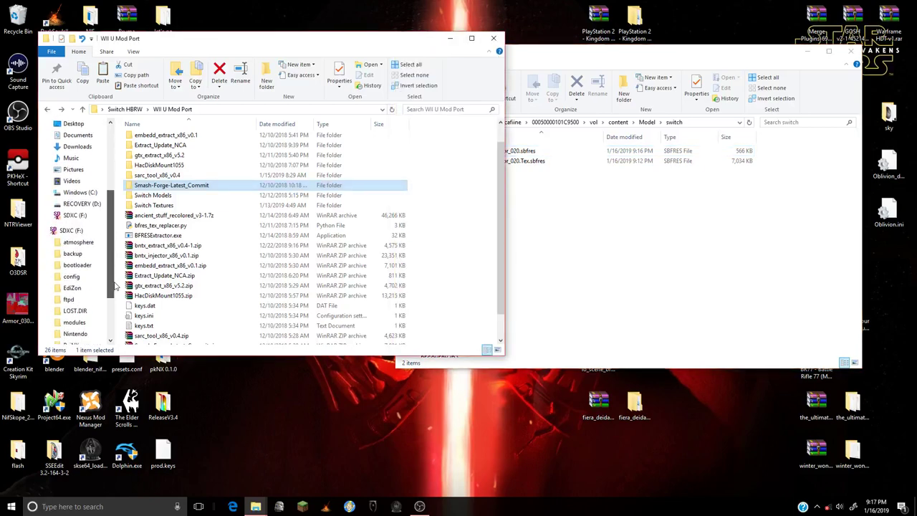
left_click(71, 218)
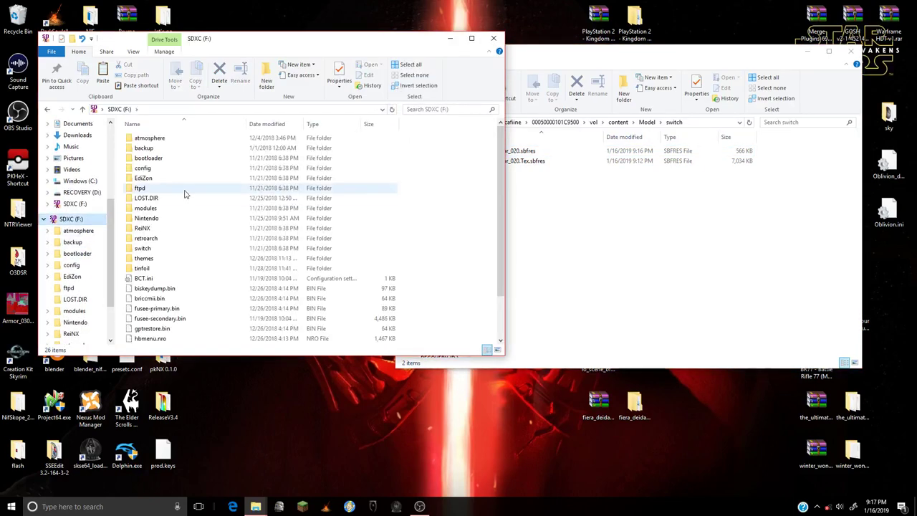
double_click(183, 138)
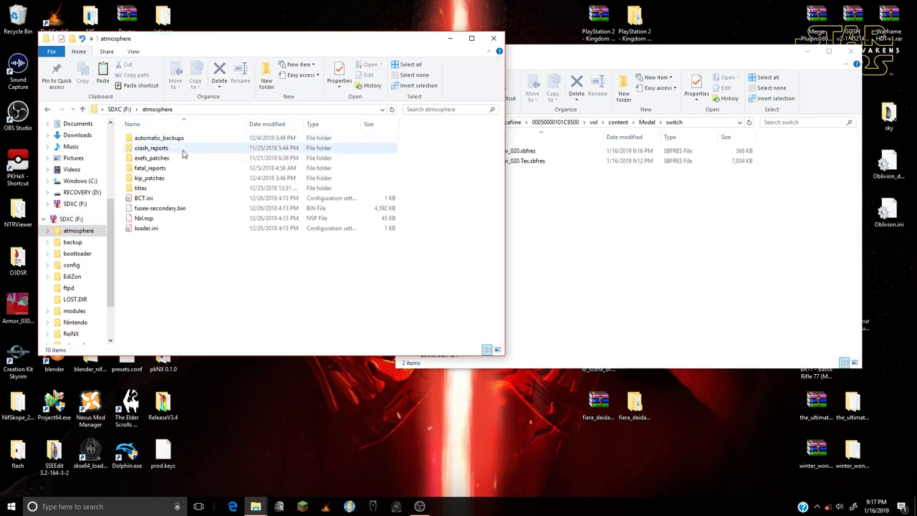
double_click(172, 188)
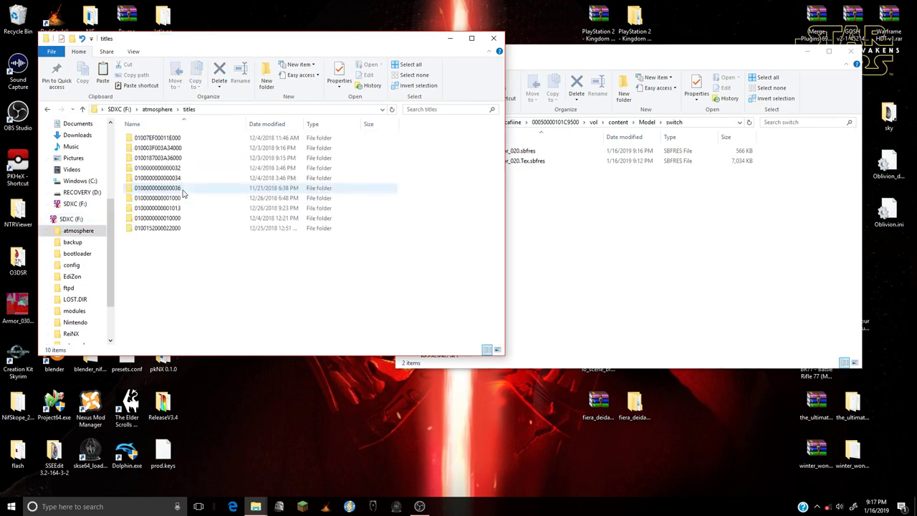
left_click(163, 140)
double_click(163, 140)
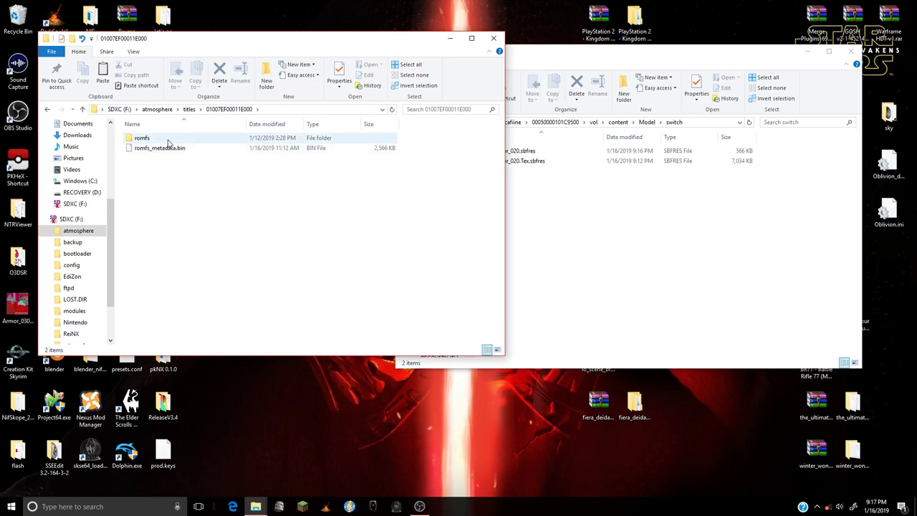
double_click(169, 139)
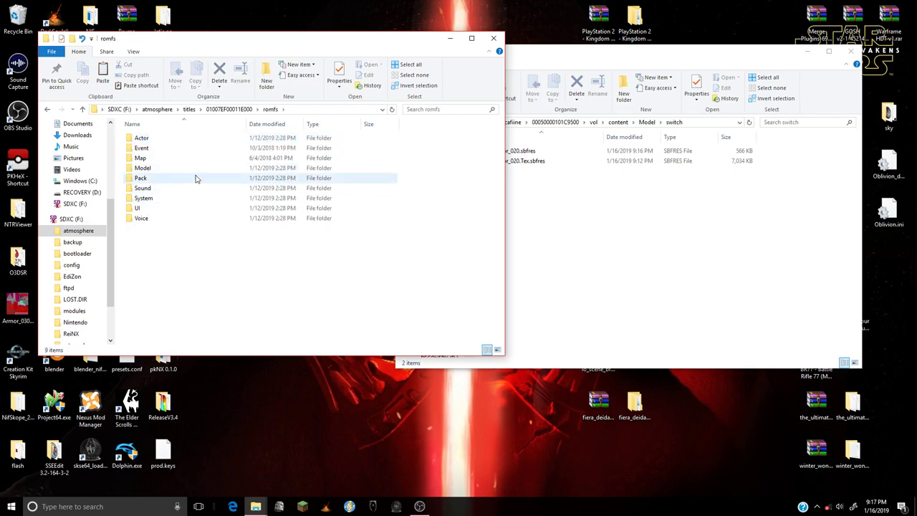
double_click(199, 177)
left_click(528, 204)
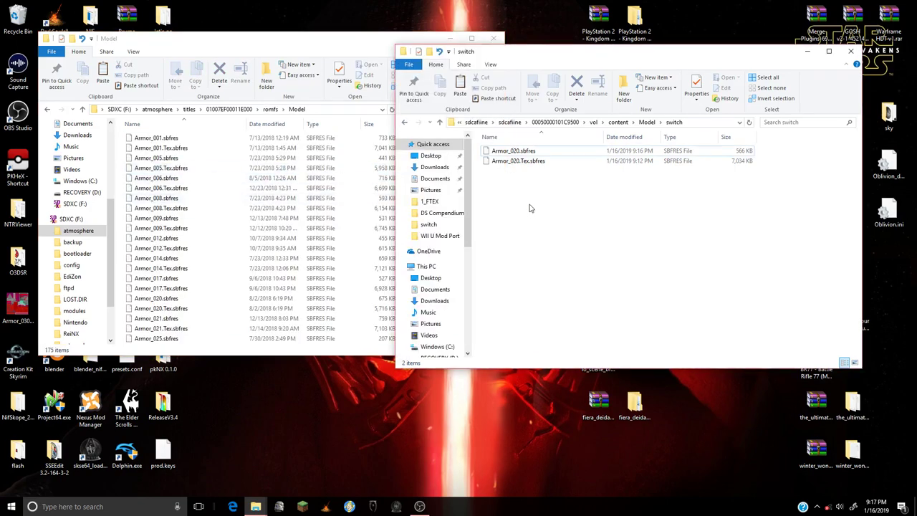
- Copy Armor_020.sbfres and Armor_020.Tex.sbfres into the SD card's Model folder, replacing the existing files, and close the switch folder window
left_click_drag(537, 187, 386, 275)
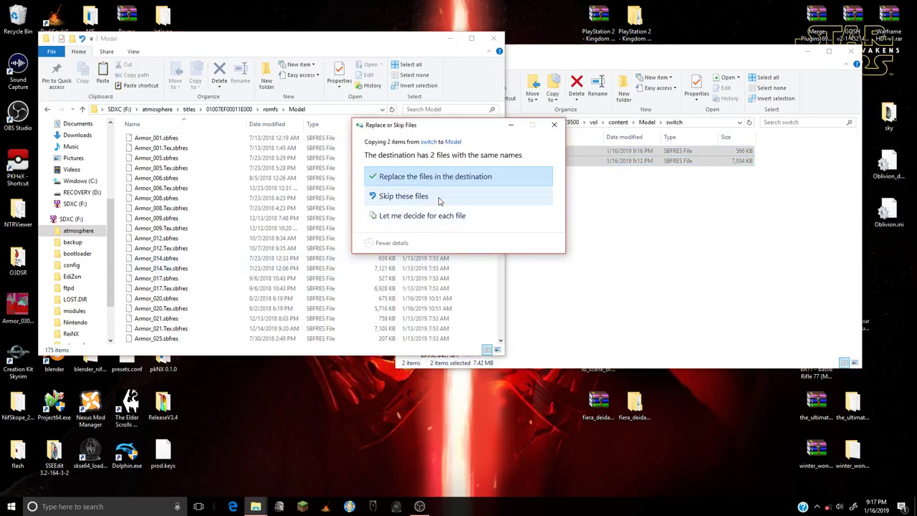
left_click(481, 177)
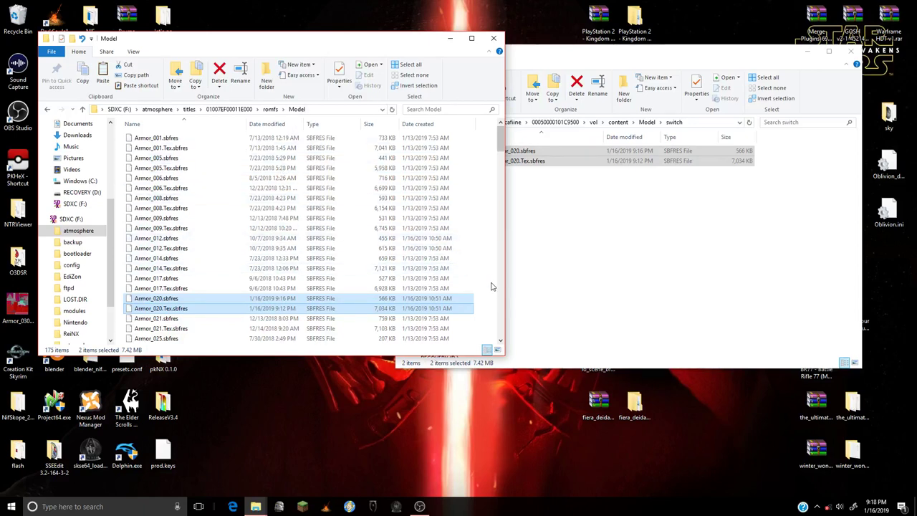
left_click(484, 315)
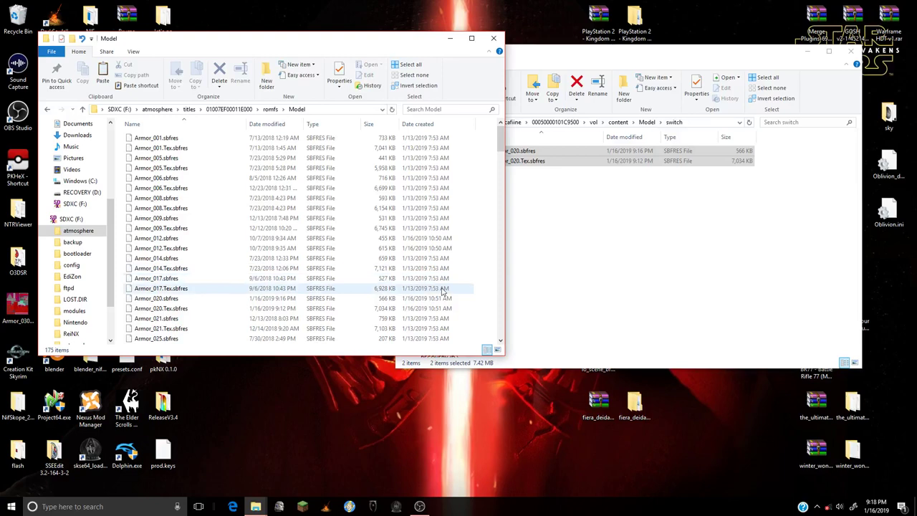
left_click(548, 236)
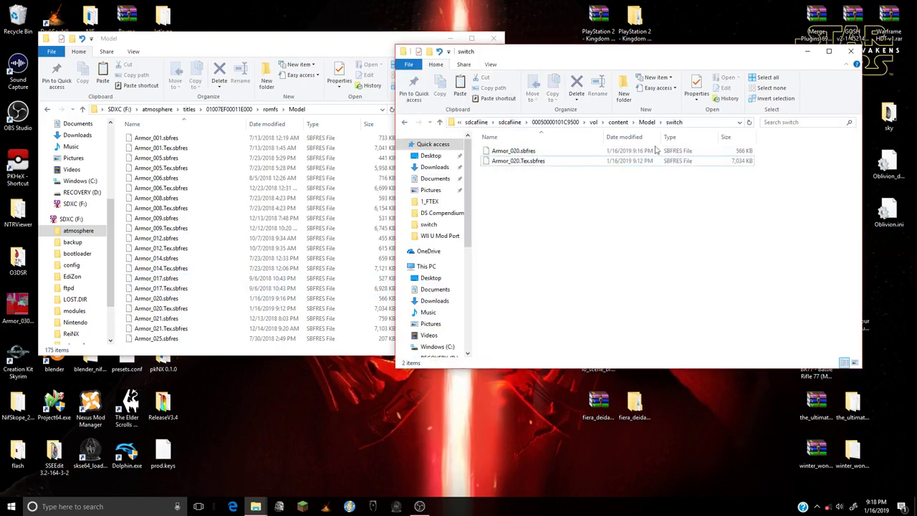
left_click(850, 51)
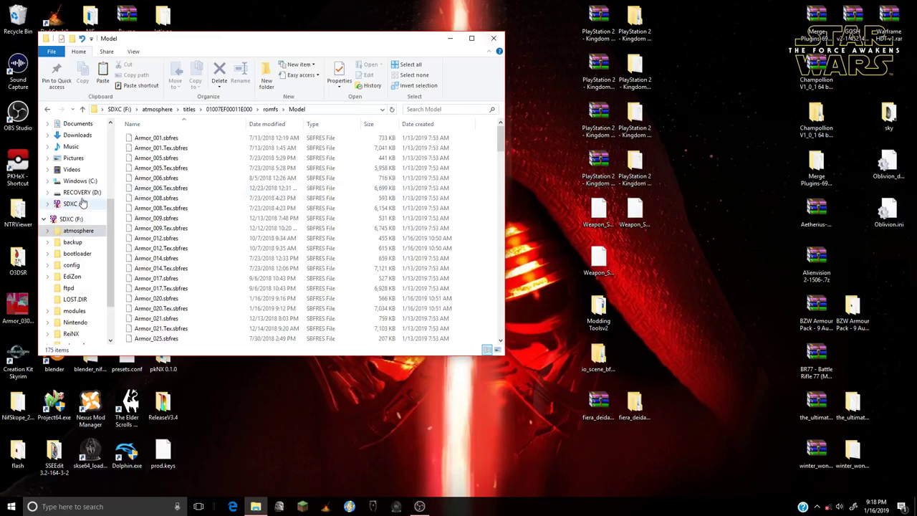
- Eject the SDXC (F:) card and close the remaining folder window
left_click(82, 193)
right_click(83, 216)
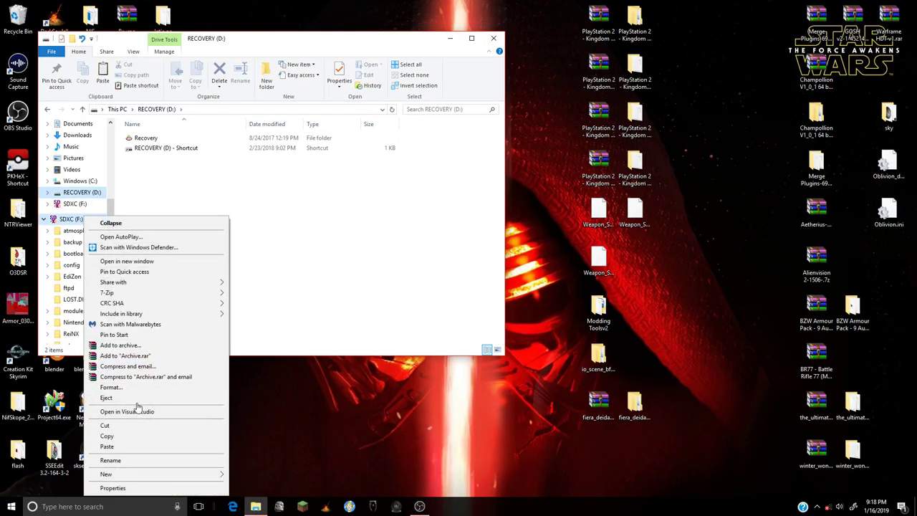
left_click(136, 397)
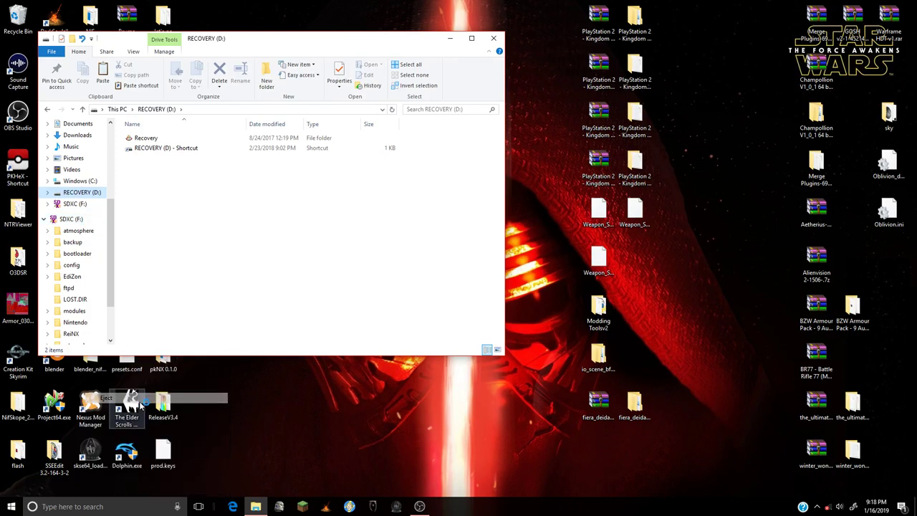
left_click(493, 38)
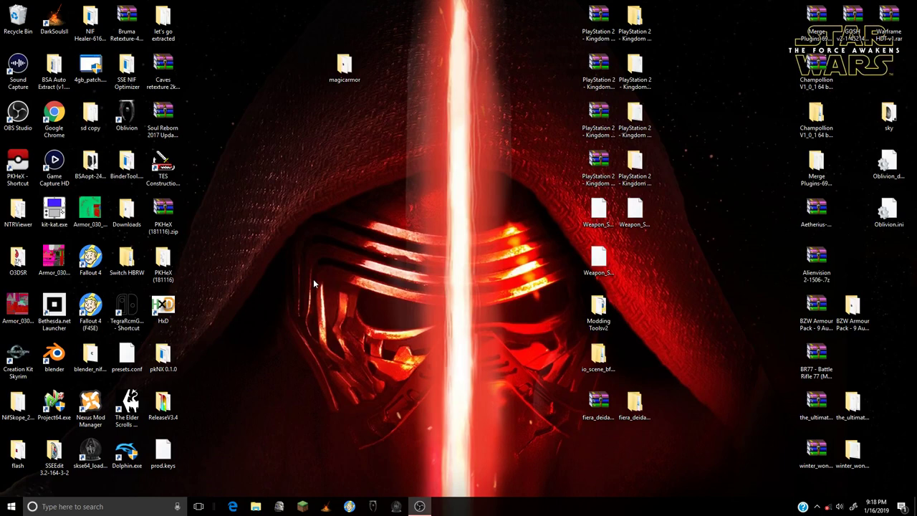
- Switch to OBS, briefly show the Video Capture Device source, and change to the Switch scene
left_click(415, 505)
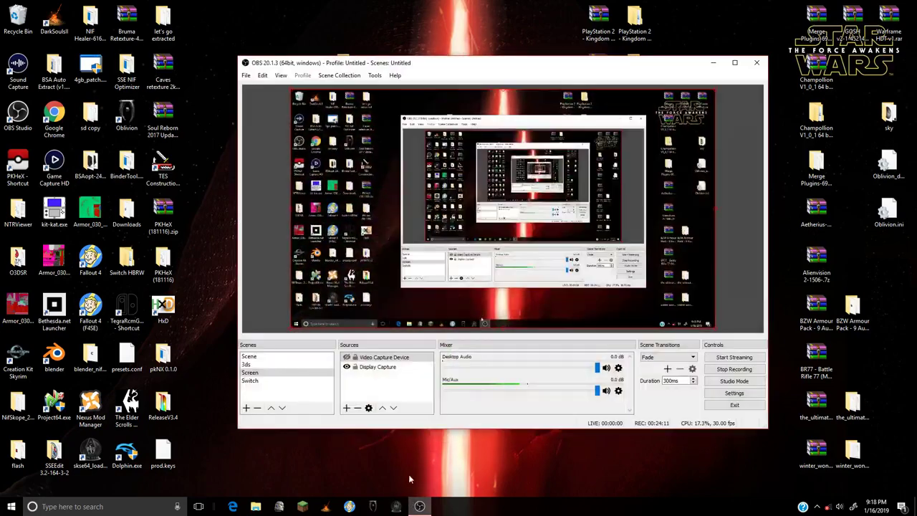
left_click(348, 356)
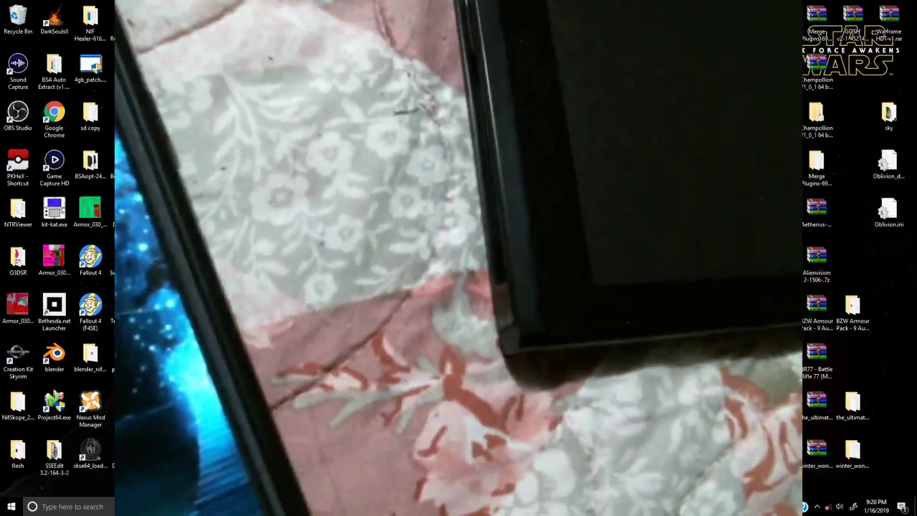
left_click(329, 373)
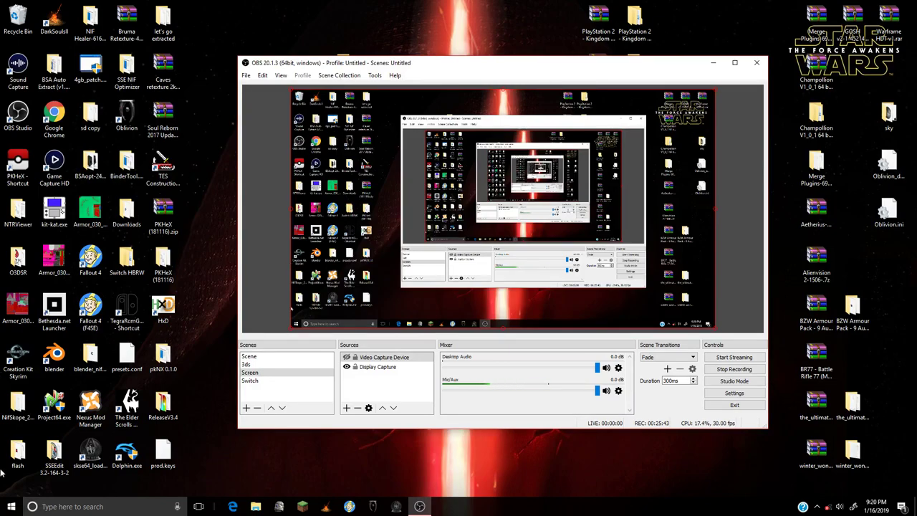
left_click(250, 381)
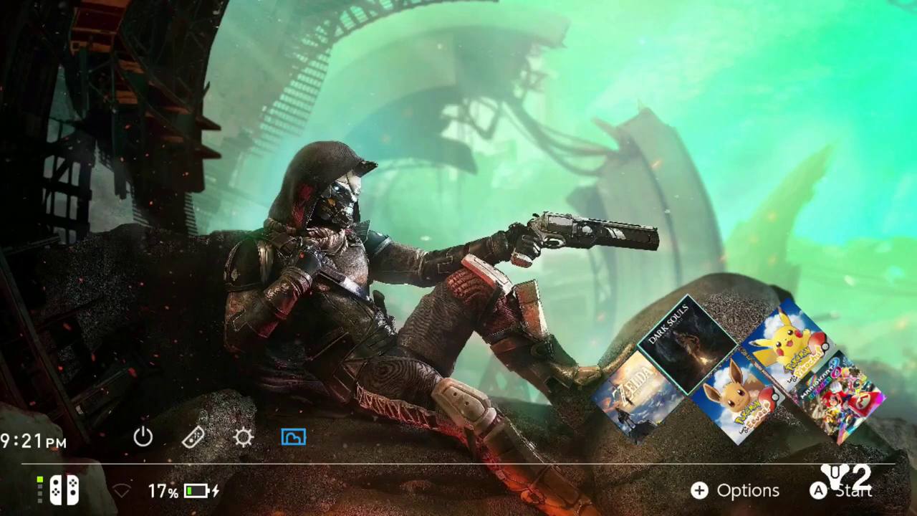
- Launch Zelda: Breath of the Wild with the first user profile and continue the Master Mode save at Korok Forest
key("Return")
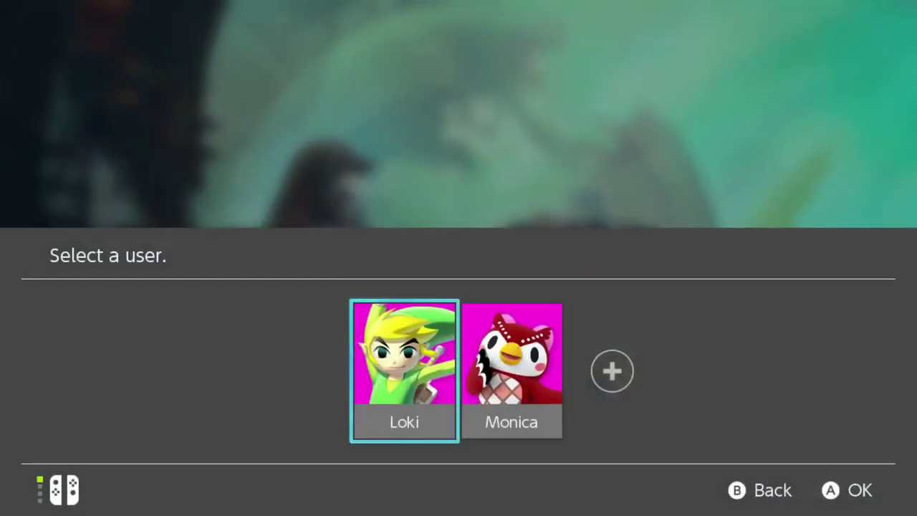
key("Return")
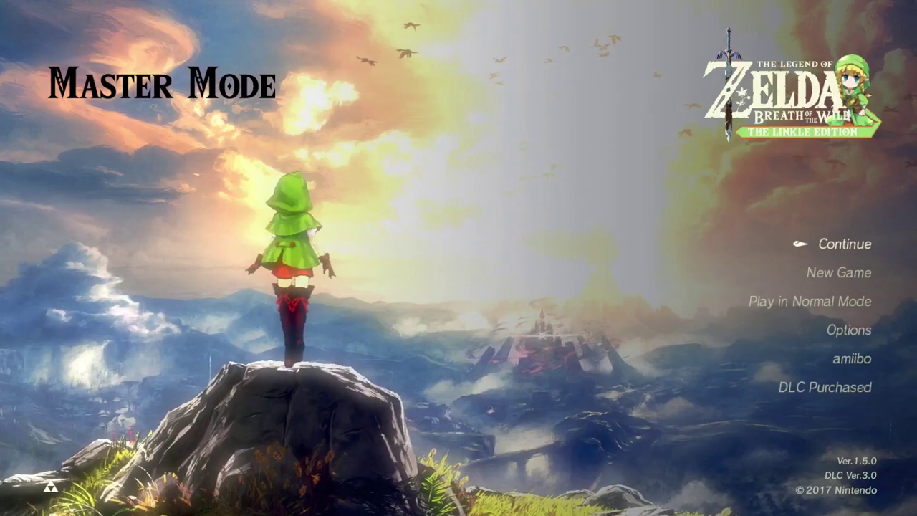
key("Return")
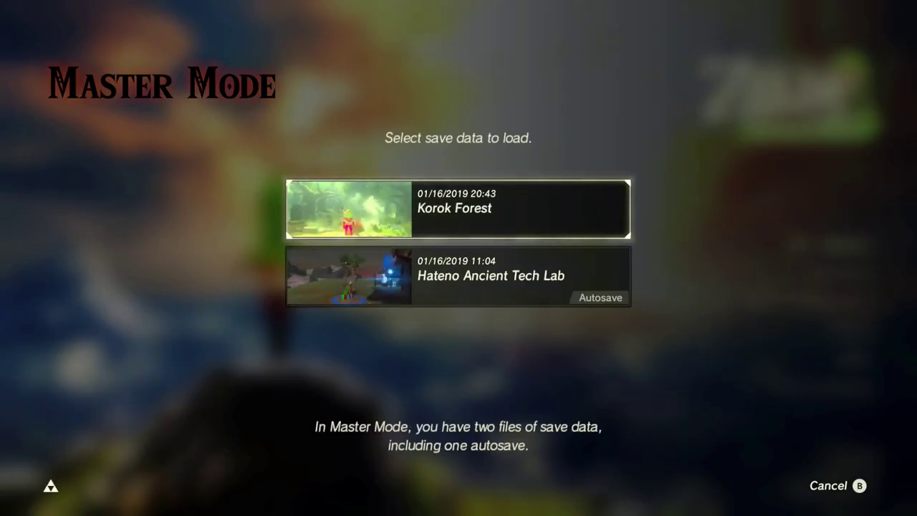
key("Return")
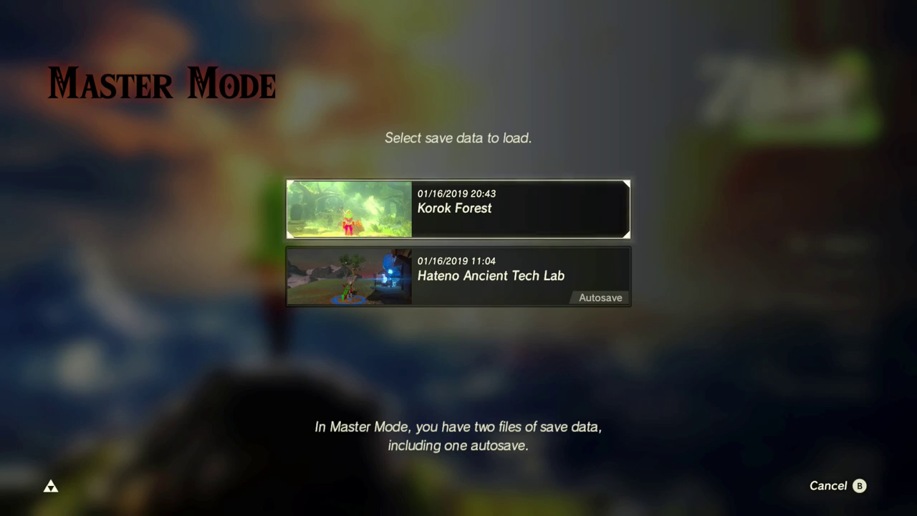
key("Return")
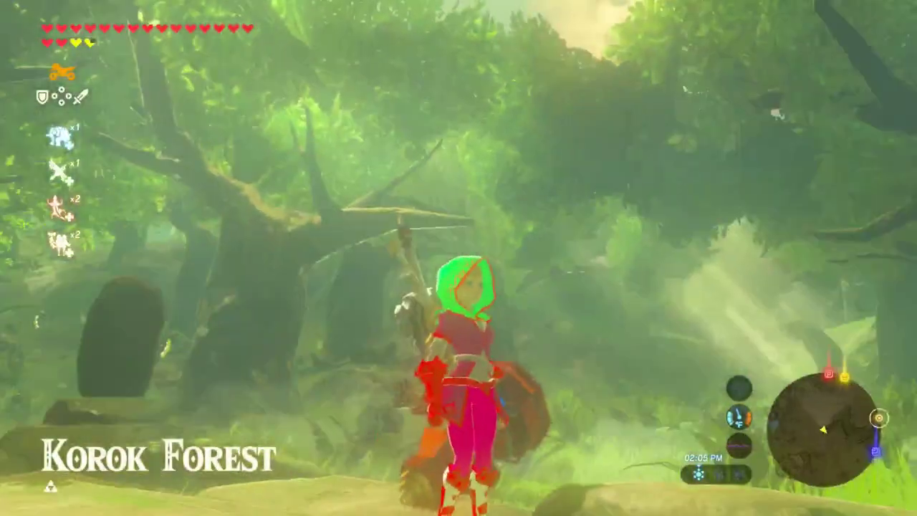
- Open the inventory and go to the Armor category
key("Return")
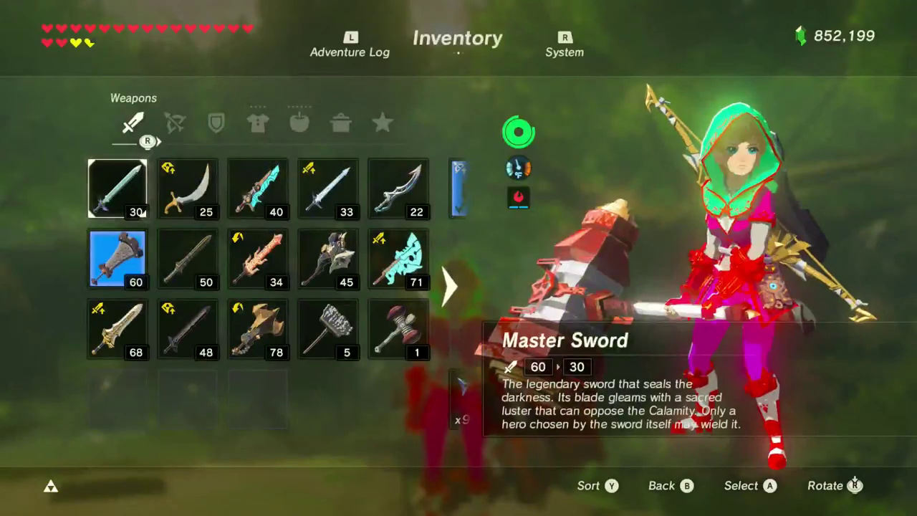
key("r")
key("r")
key("r")
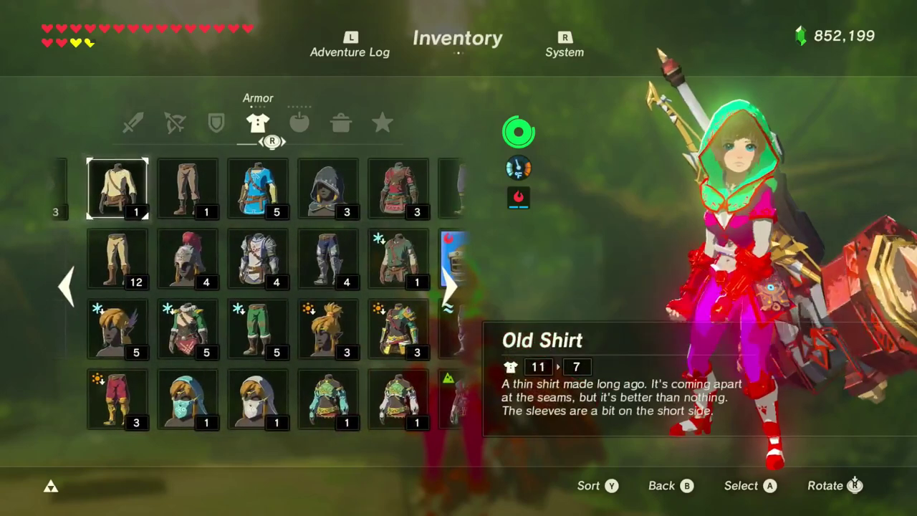
- Find the Barbarian Helm among the armor pieces and equip it
key("Down")
key("Right")
key("Right")
key("Right")
key("Right")
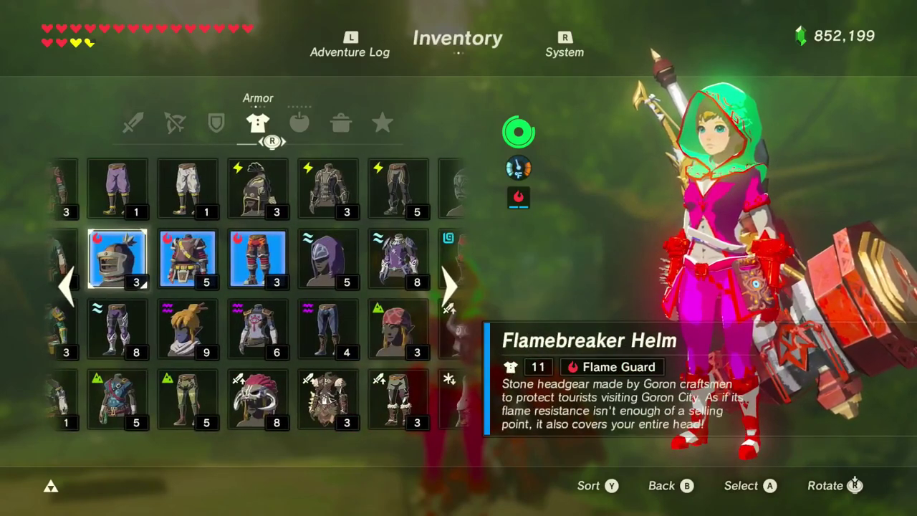
key("Down")
key("Down")
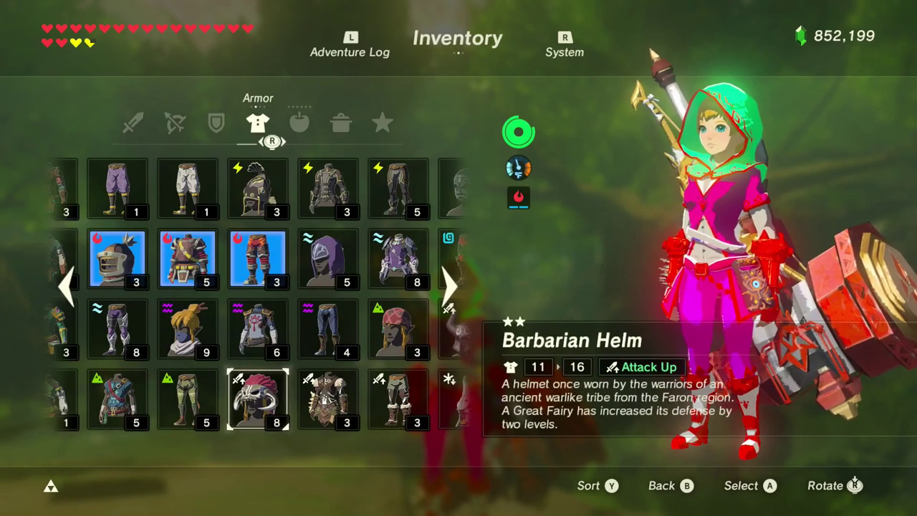
key("Return")
key("Return")
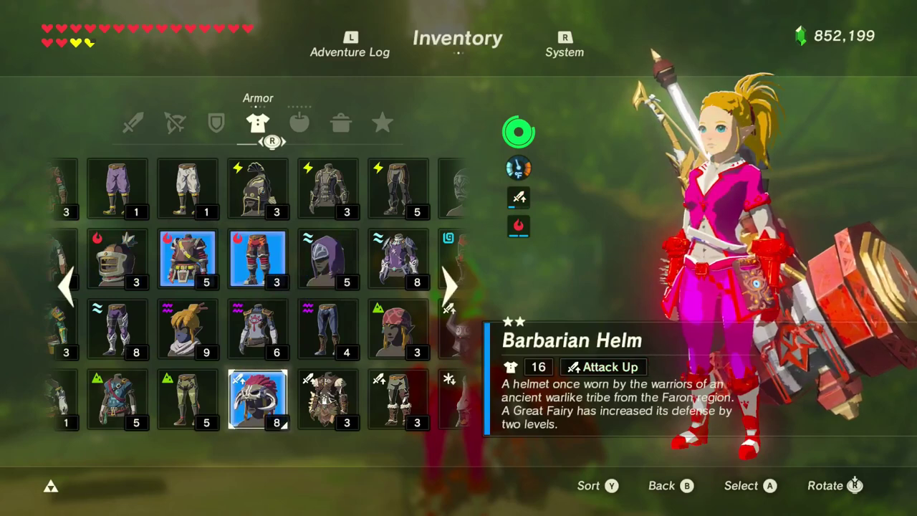
- Equip the Barbarian Armor beside the helm
key("Return")
key("Return")
key("Right")
key("Left")
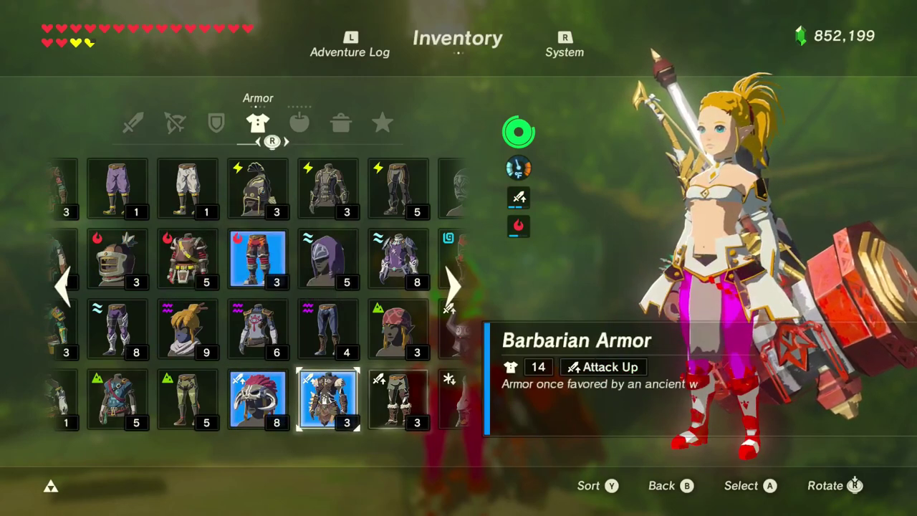